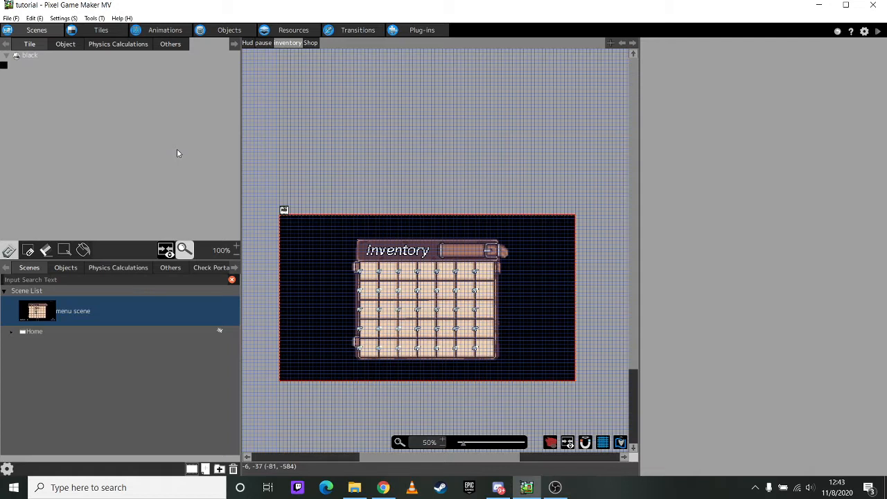
# Start a test play of the game and open the in-game inventory.
pyautogui.scroll(-2, 368, 139)
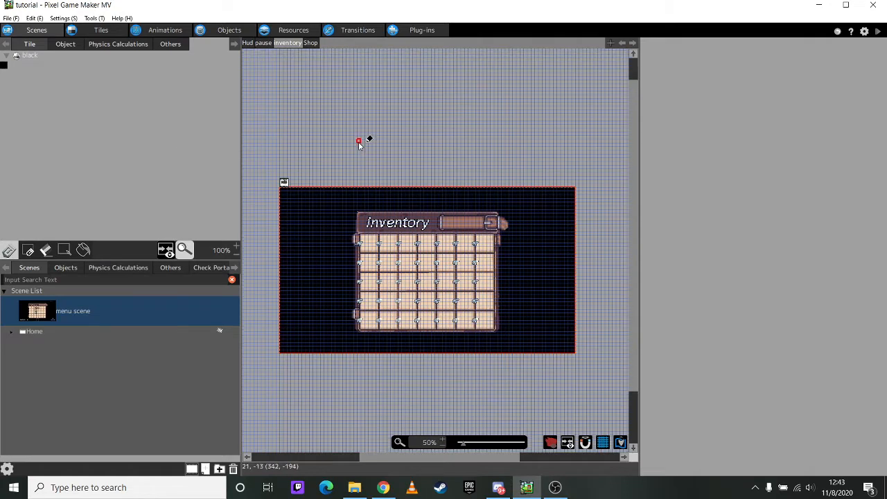
pyautogui.keyDown('ctrl'); pyautogui.scroll(2, 429, 388); pyautogui.keyUp('ctrl')
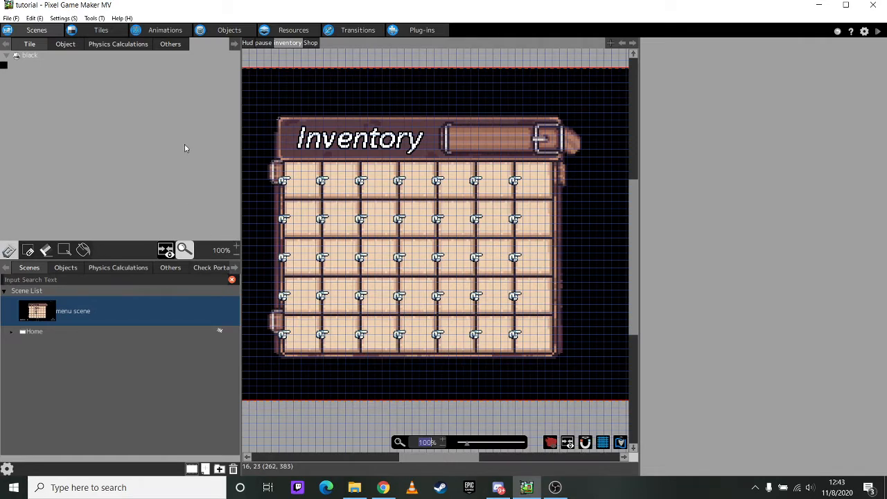
pyautogui.press('F5')
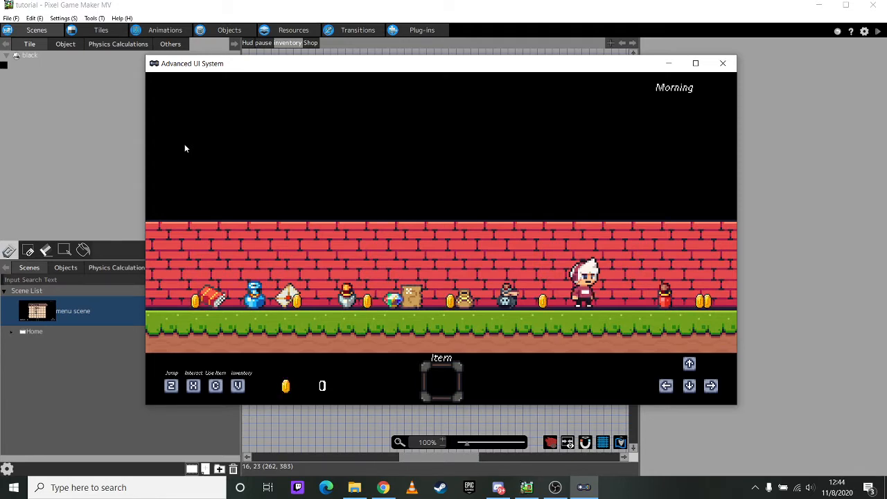
pyautogui.press('v')
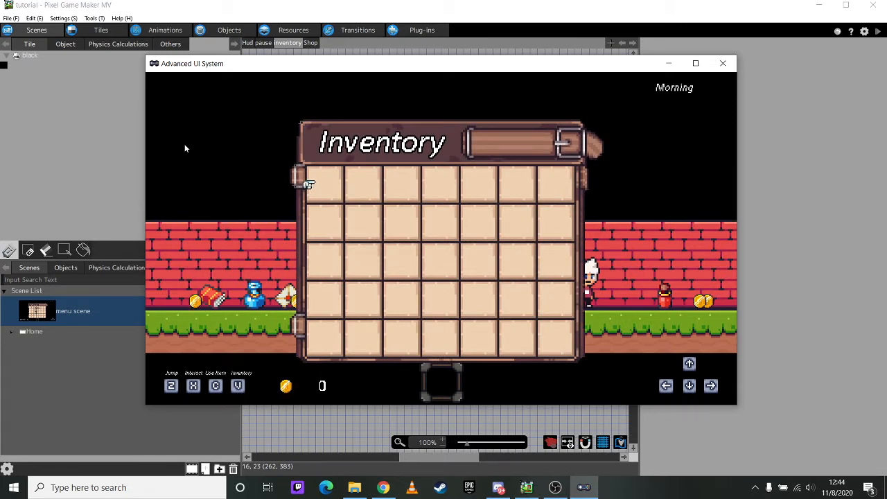
# Test the cursor by moving it in all directions across the empty inventory grid, and close the inventory.
pyautogui.press('Right')
pyautogui.press('Right')
pyautogui.press('Down')
pyautogui.press('Right')
pyautogui.press('Down')
pyautogui.press('Right')
pyautogui.press('Up')
pyautogui.press('Right')
pyautogui.press('Down')
pyautogui.press('Left')
pyautogui.press('Right')
pyautogui.press('Right')
pyautogui.press('Right')
pyautogui.press('Left')
pyautogui.press('Down')
pyautogui.press('Down')
pyautogui.press('Down')
pyautogui.press('Left')
pyautogui.press('Left')
pyautogui.press('Up')
pyautogui.press('Left')
pyautogui.press('Left')
pyautogui.press('Up')
pyautogui.press('Up')
pyautogui.press('Right')
pyautogui.press('Up')
pyautogui.press('Up')
pyautogui.press('v')
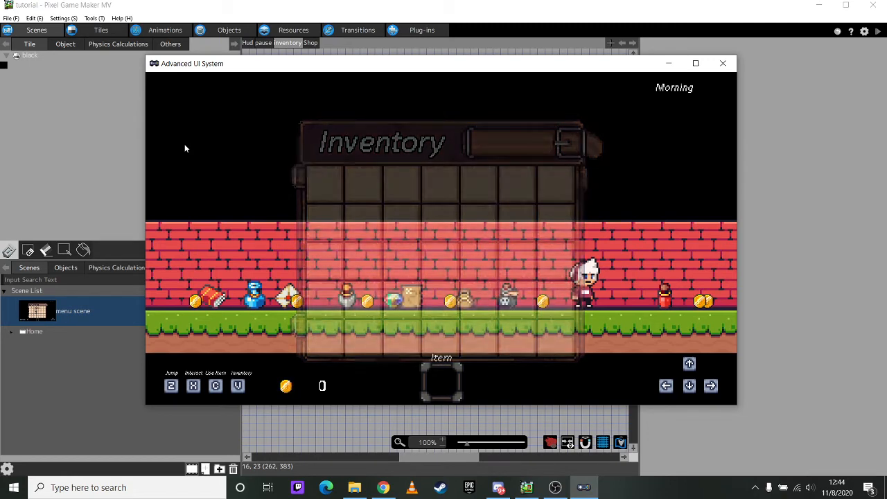
# Walk the character both ways through the level to pick up the coins and items.
pyautogui.press('Right')
pyautogui.press('Left')
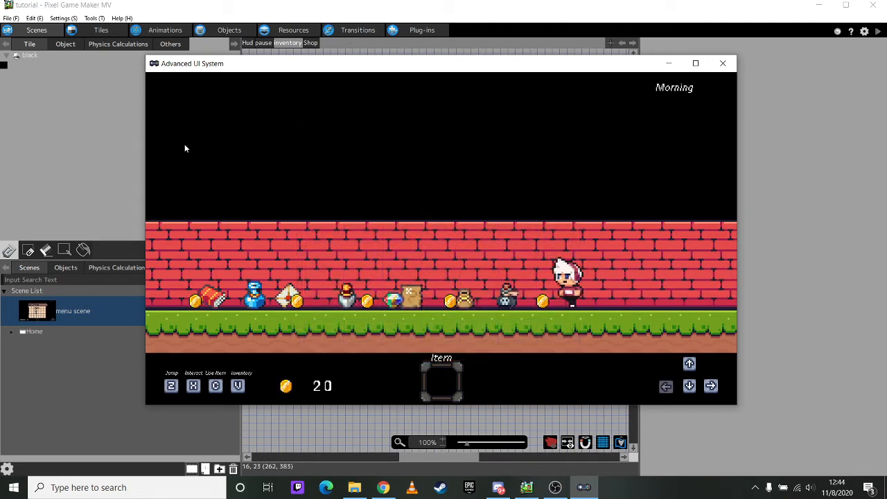
pyautogui.press('Right')
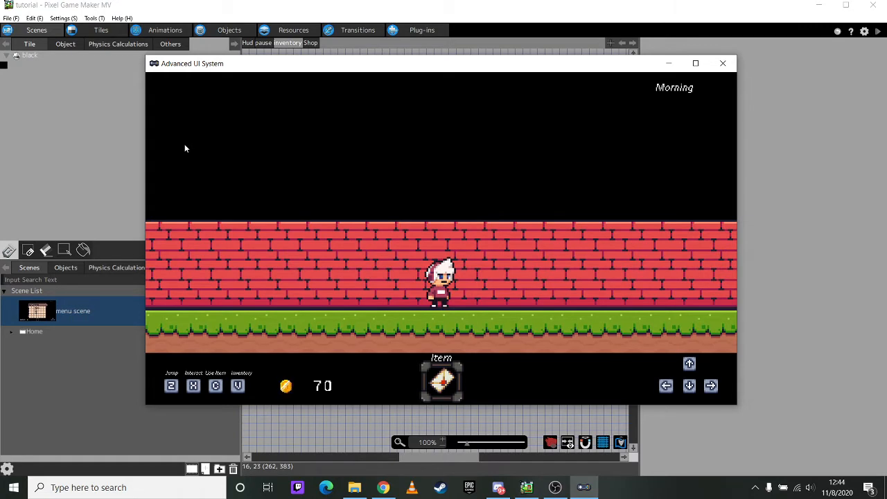
# Open the filled inventory and confirm the empty slot directly below the letter.
pyautogui.press('v')
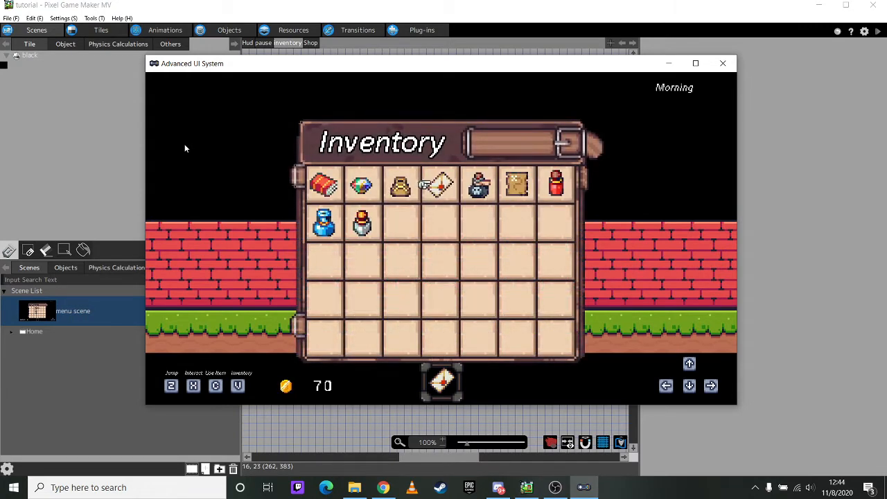
pyautogui.press('Down')
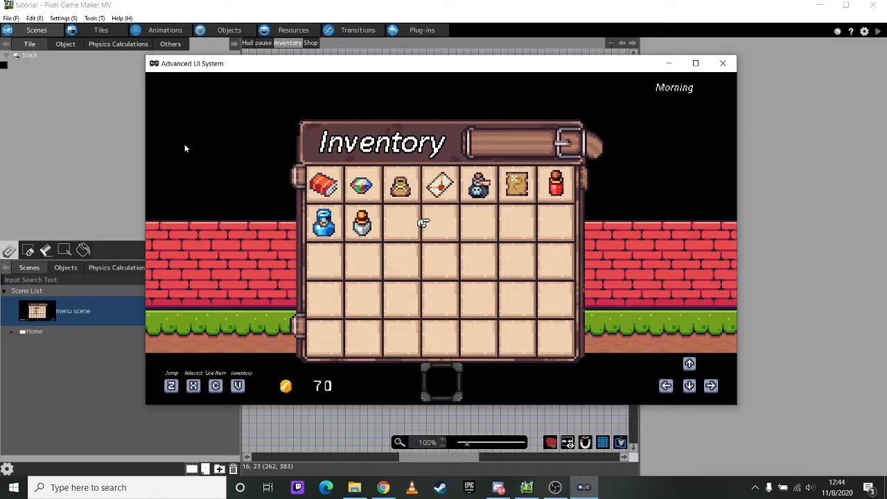
pyautogui.press('z')
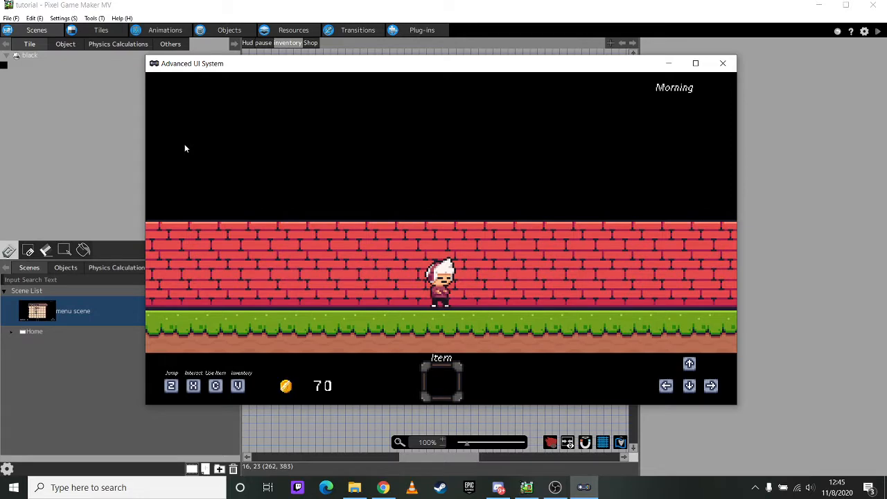
# Move through the collected inventory items, choose the black skull item, and end the test play.
pyautogui.press('v')
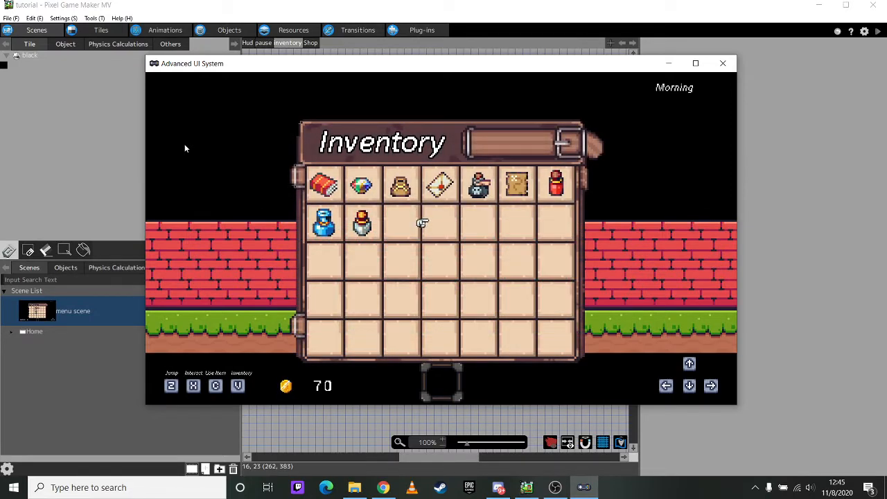
pyautogui.press('Left')
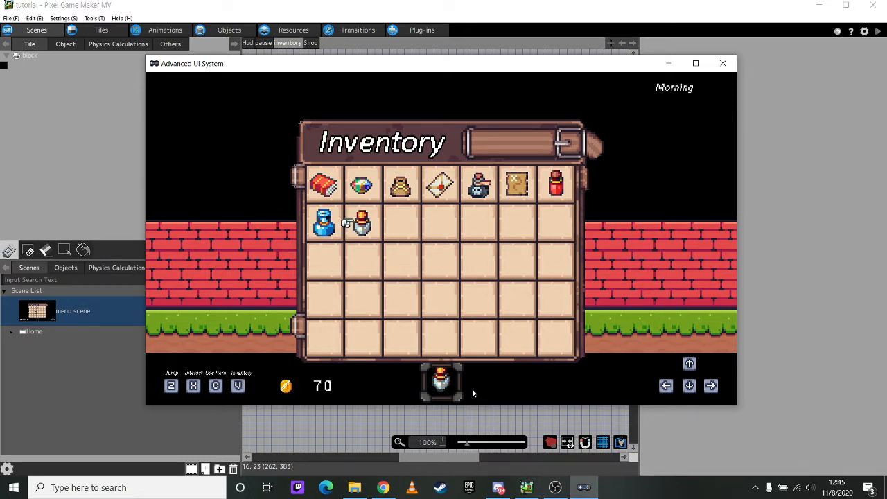
pyautogui.press('Left')
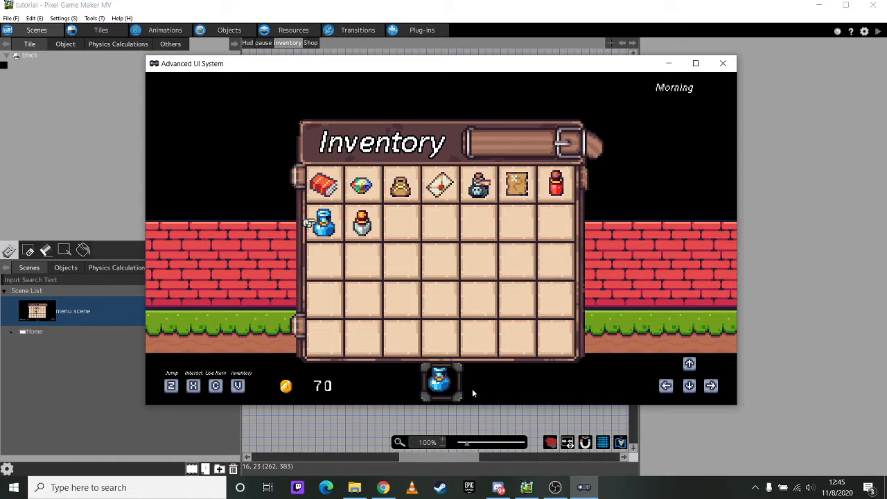
pyautogui.press('Up')
pyautogui.press('Right')
pyautogui.press('Right')
pyautogui.press('Right')
pyautogui.press('Right')
pyautogui.press('Right')
pyautogui.press('Right')
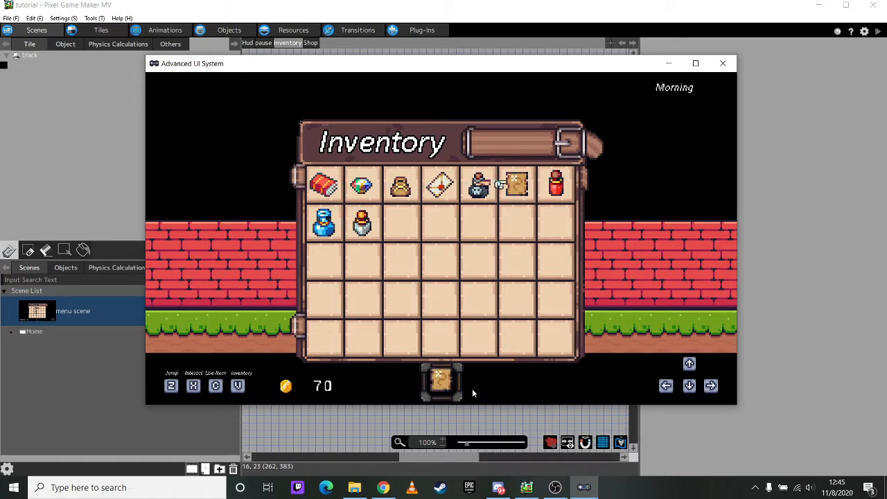
pyautogui.press('Left')
pyautogui.press('Left')
pyautogui.press('Left')
pyautogui.press('Left')
pyautogui.press('Right')
pyautogui.press('Right')
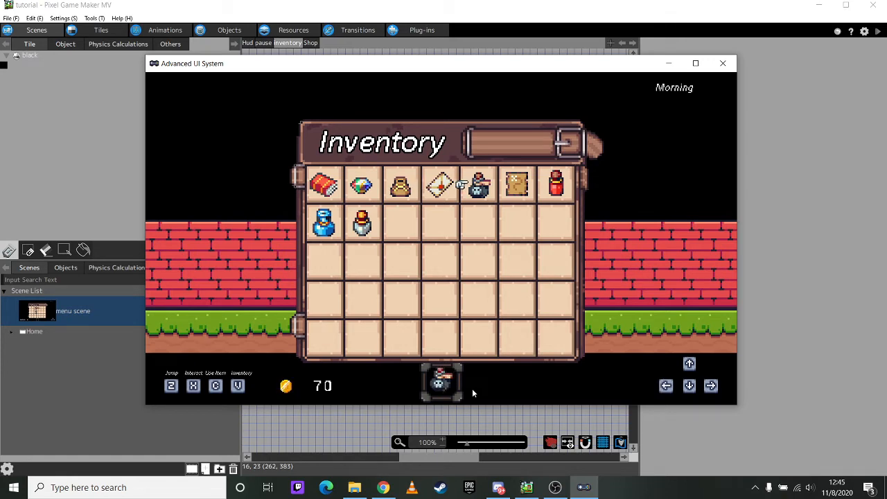
pyautogui.press('v')
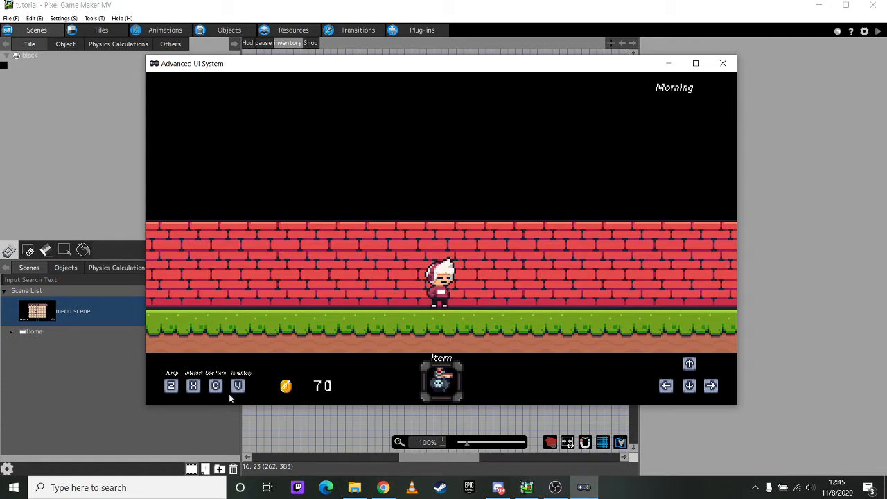
pyautogui.click(721, 64)
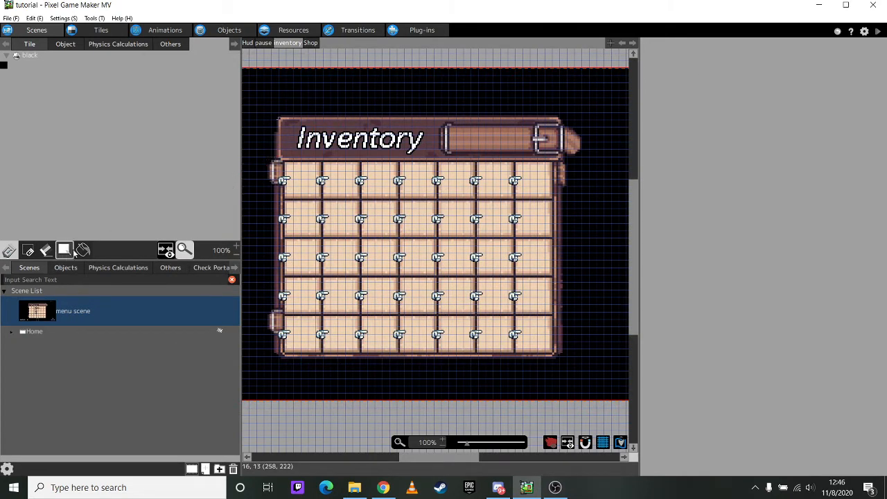
# View the Home-Myroom scene in the Home folder and return to the menu scene.
pyautogui.click(13, 334)
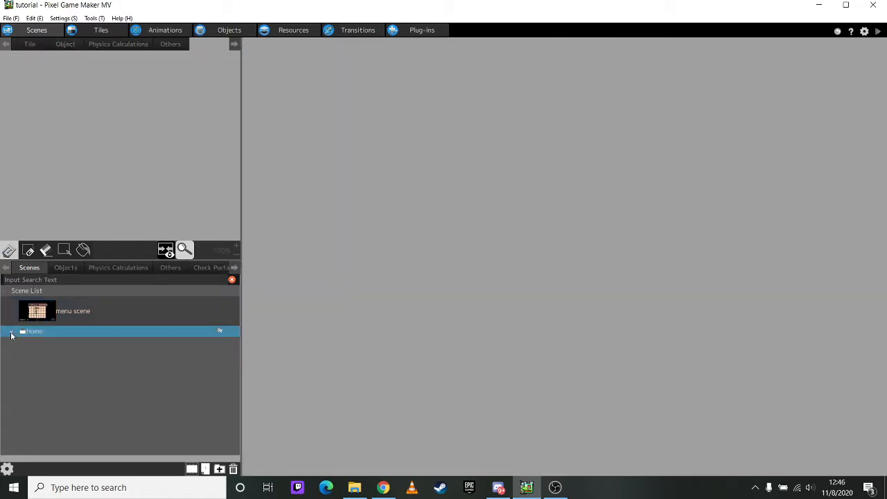
pyautogui.click(11, 332)
pyautogui.click(55, 352)
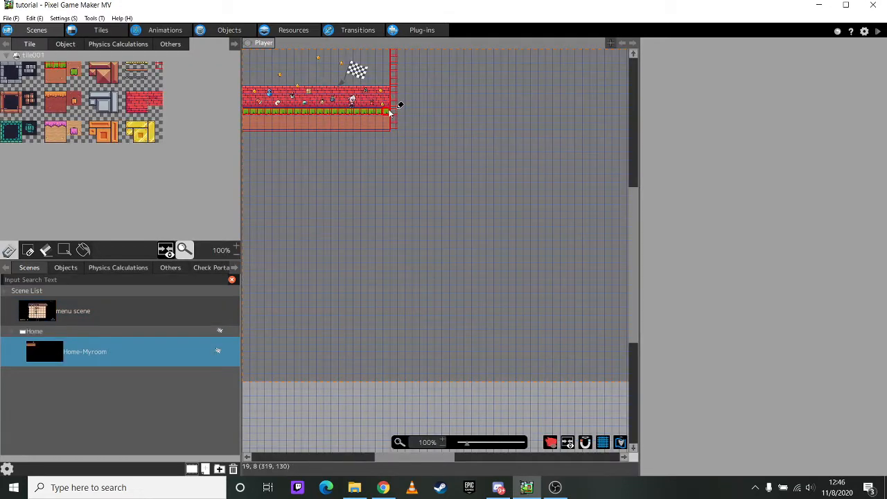
pyautogui.click(88, 314)
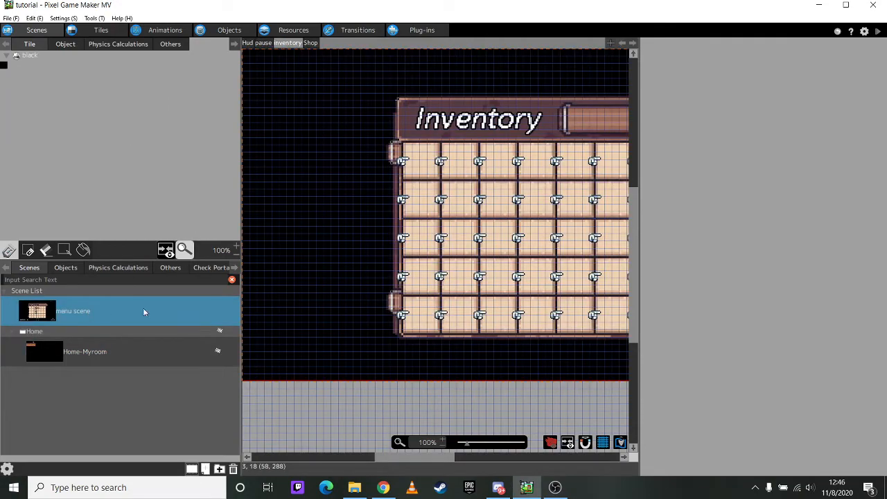
pyautogui.moveTo(369, 279); pyautogui.dragTo(271, 303, button='middle')
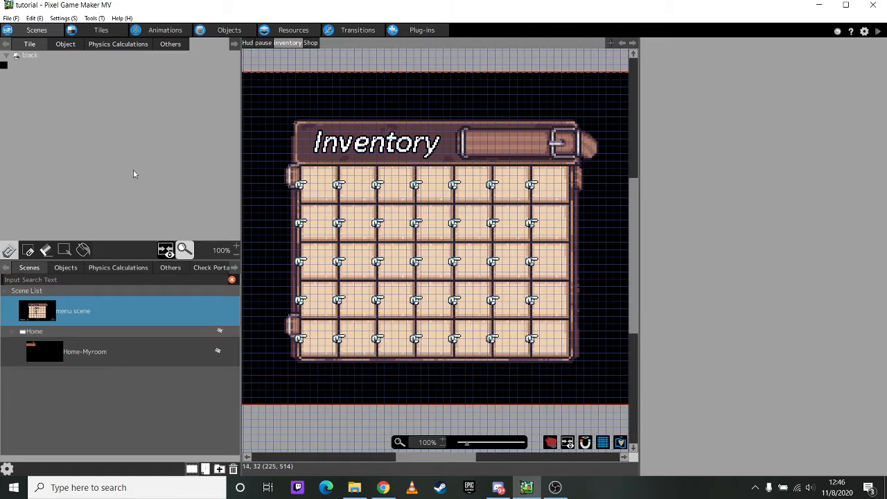
# Review the Hud, pause, inventory and Shop layers of the menu scene, ending on the inventory layer at 100% zoom.
pyautogui.click(249, 43)
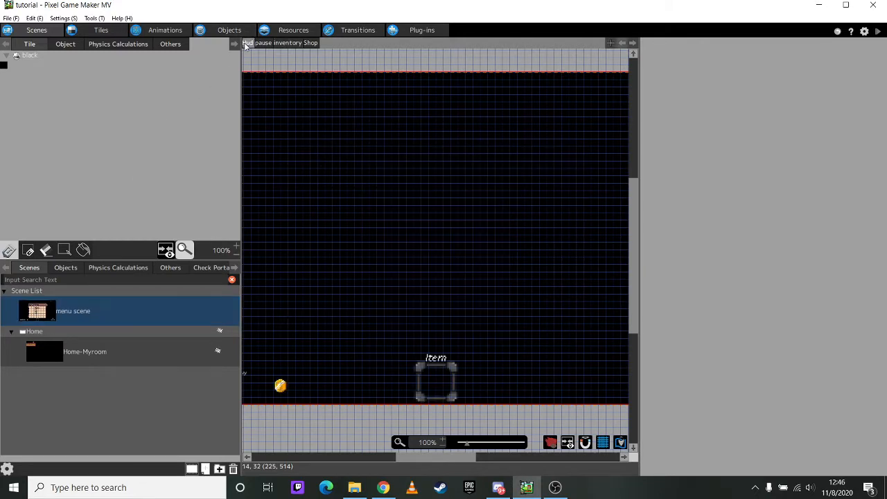
pyautogui.click(443, 446)
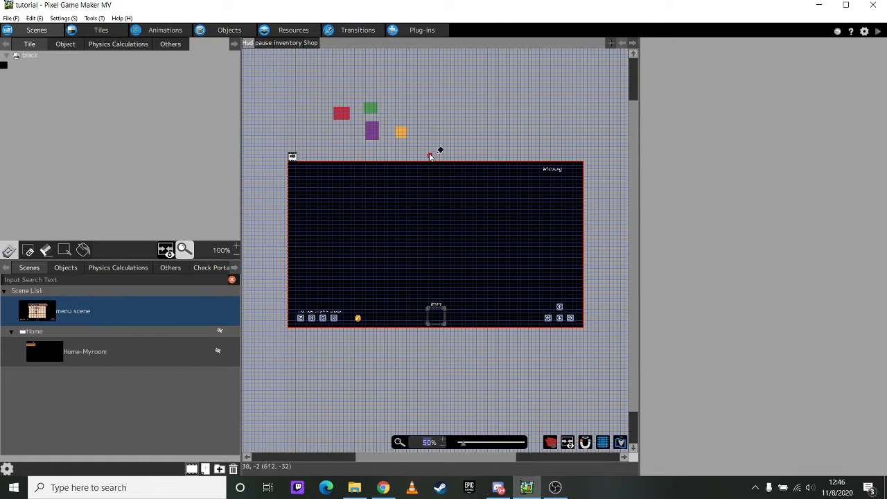
pyautogui.click(264, 43)
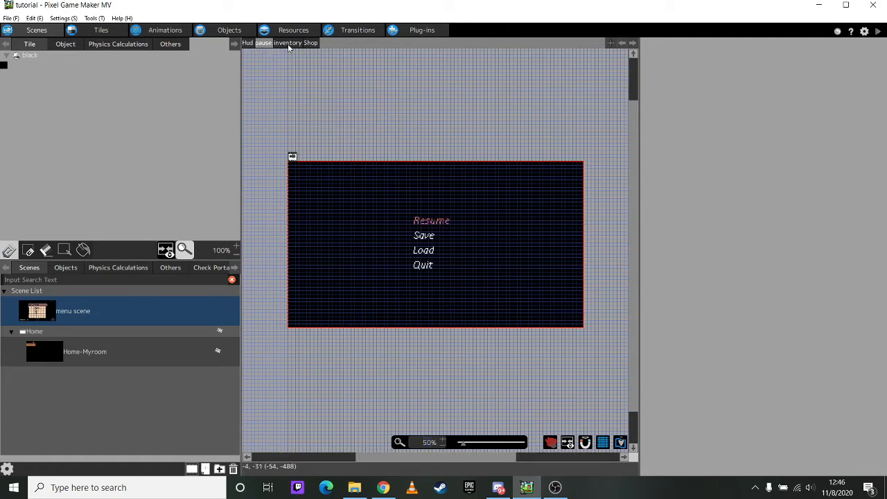
pyautogui.click(290, 44)
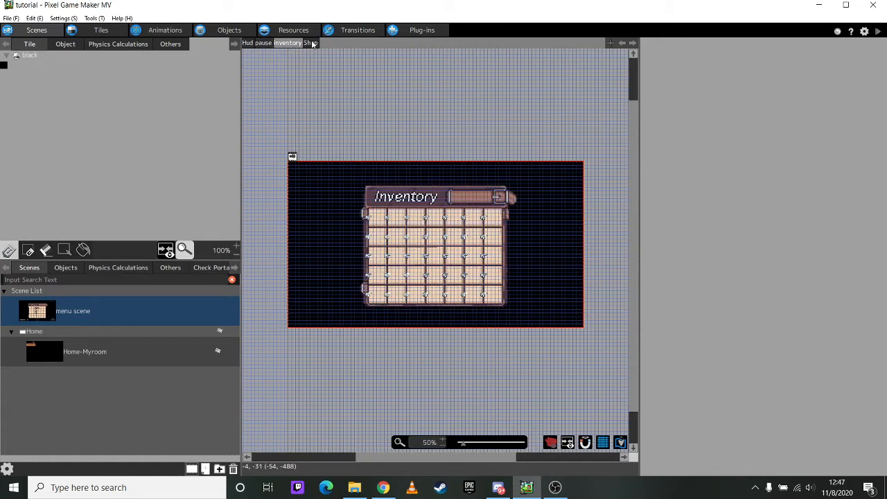
pyautogui.click(312, 43)
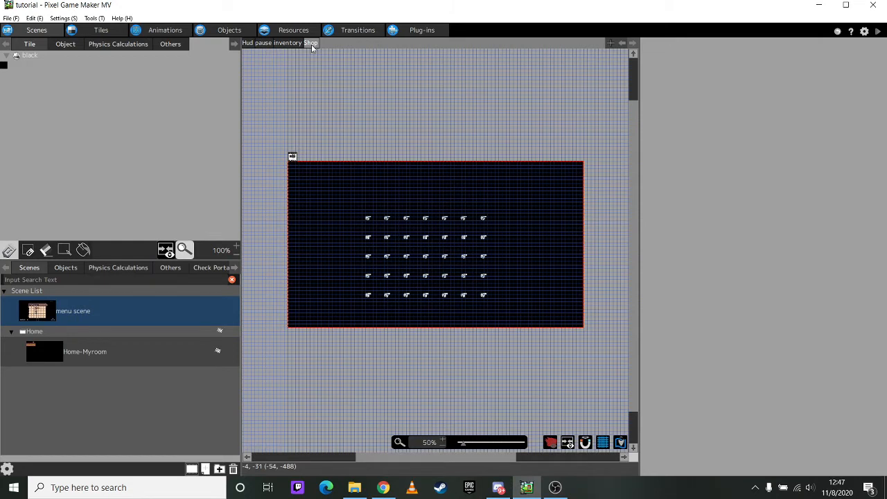
pyautogui.click(290, 43)
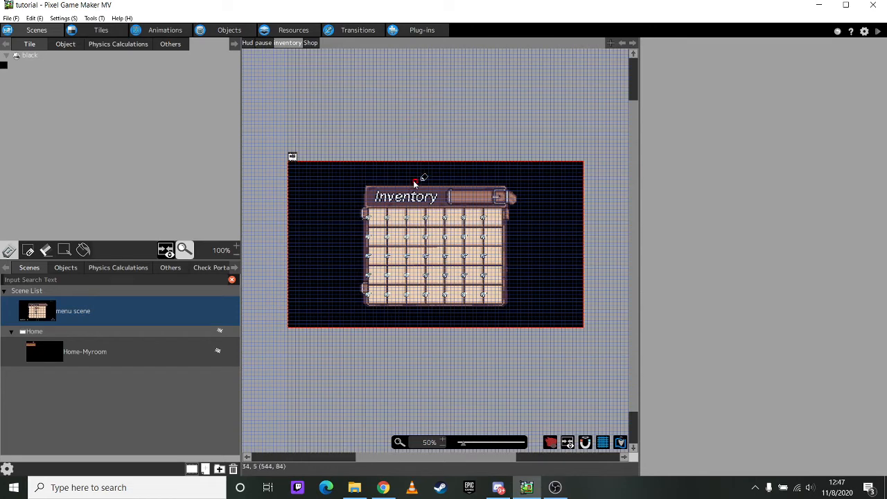
pyautogui.scroll(-1, 416, 181)
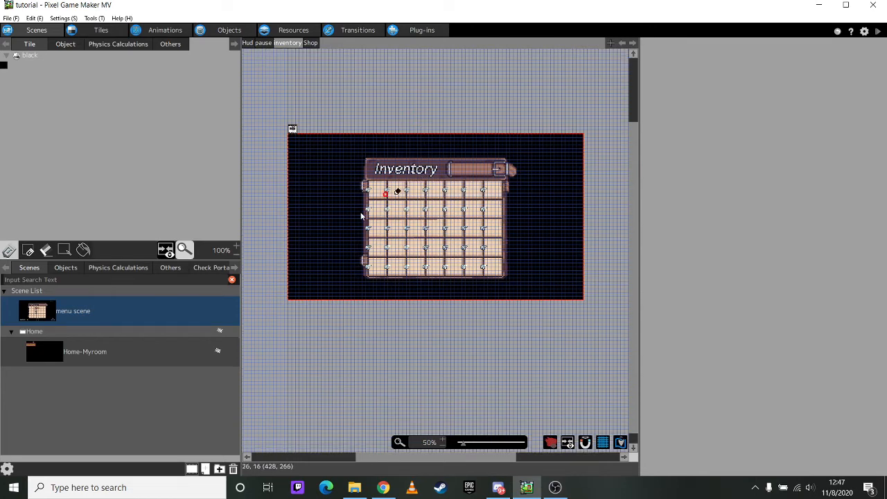
pyautogui.click(444, 440)
pyautogui.scroll(1, 446, 430)
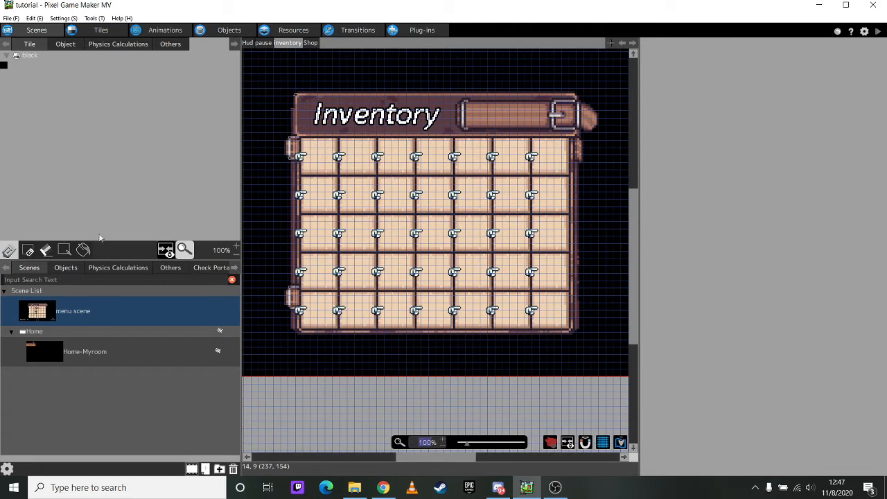
# List the menu scene's layout objects and inspect the cursor objects in the inventory layer's first, second and last slots.
pyautogui.click(65, 267)
pyautogui.click(39, 301)
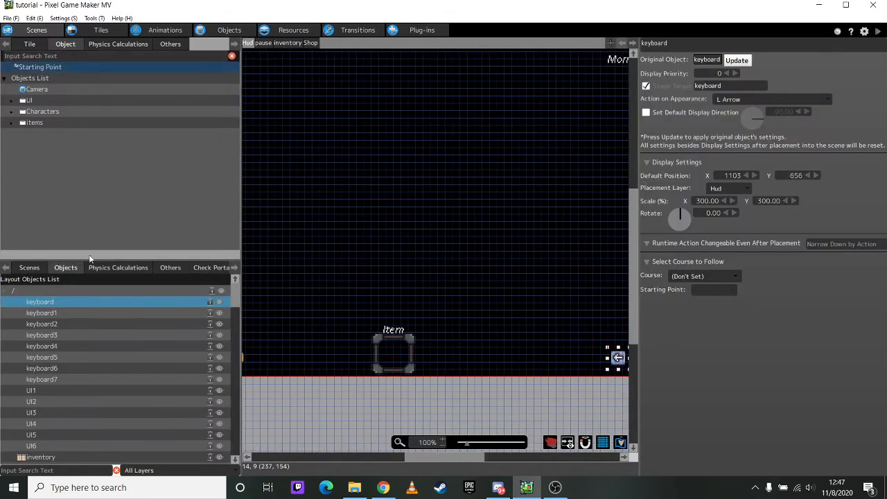
pyautogui.click(264, 43)
pyautogui.click(285, 43)
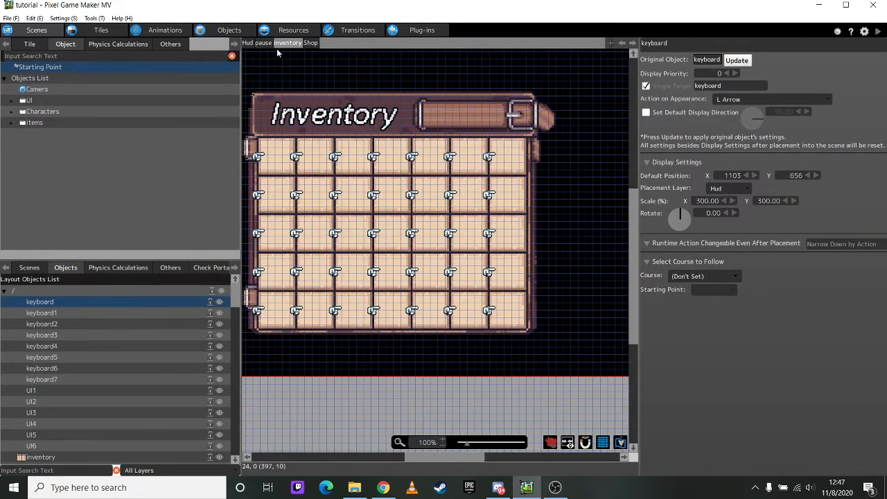
pyautogui.click(259, 157)
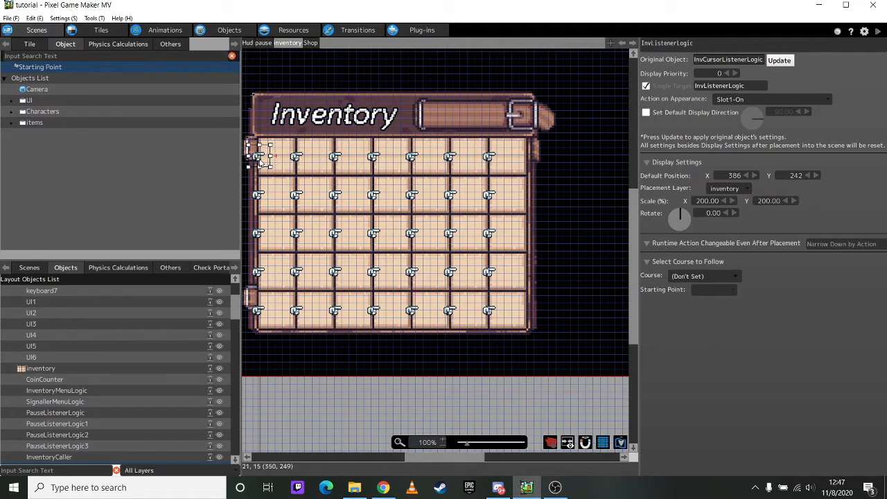
pyautogui.click(298, 154)
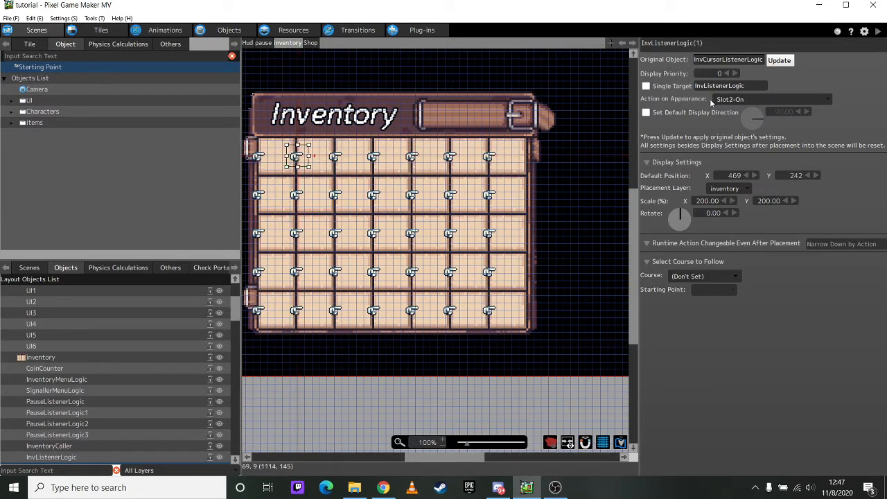
pyautogui.click(491, 309)
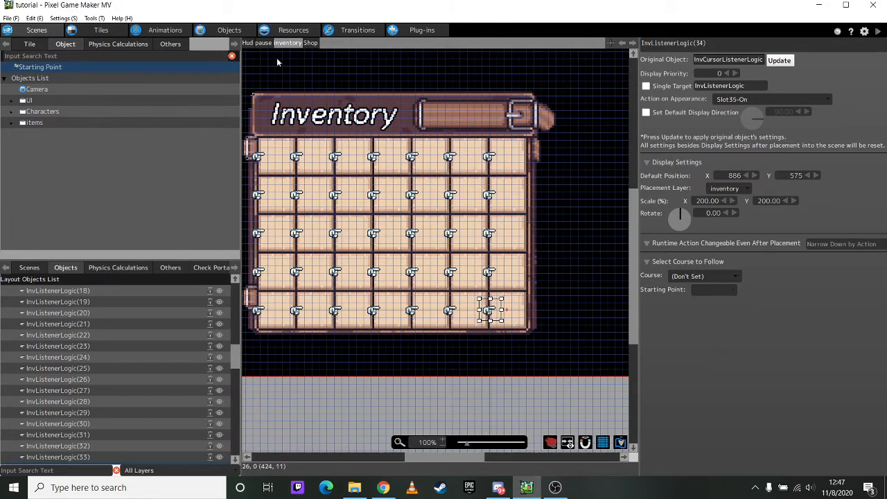
# Open the project's variables, expand the Inventory folder, and inspect ITEM_ID_DEFINITION, CurrentSlot and CurrentItem.
pyautogui.moveTo(283, 78); pyautogui.dragTo(305, 73, button='middle')
pyautogui.click(272, 31)
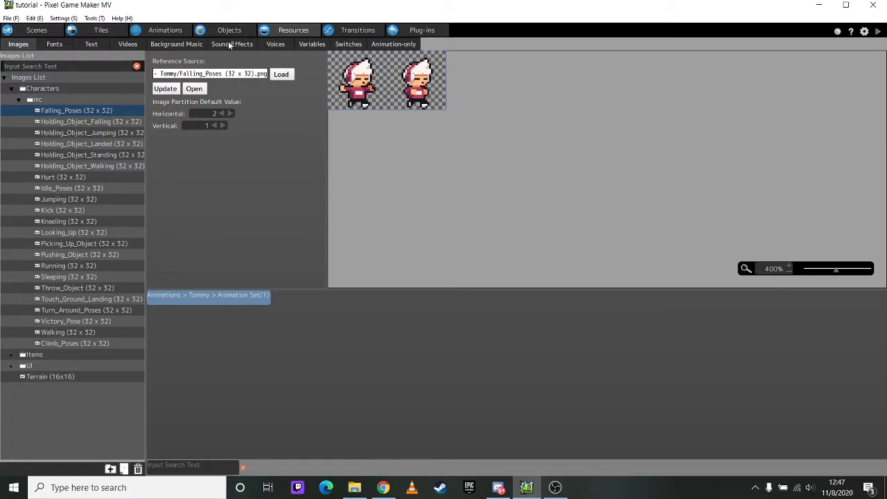
pyautogui.click(311, 48)
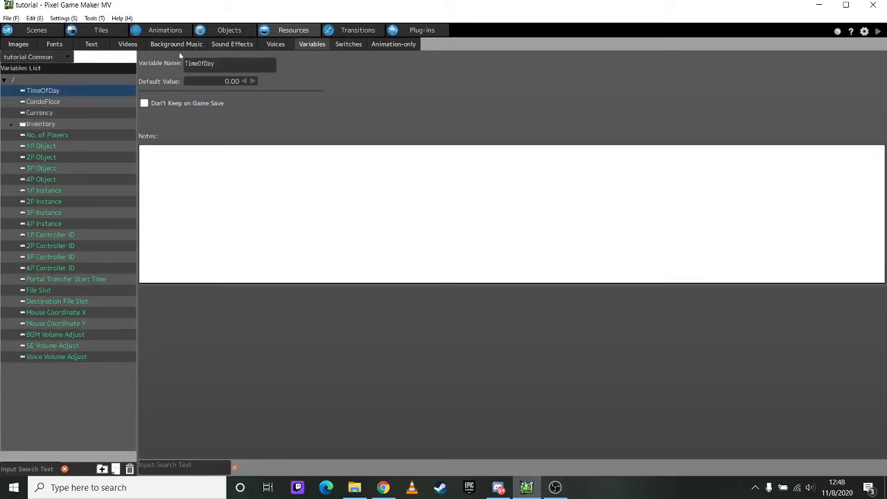
pyautogui.click(12, 124)
pyautogui.click(11, 124)
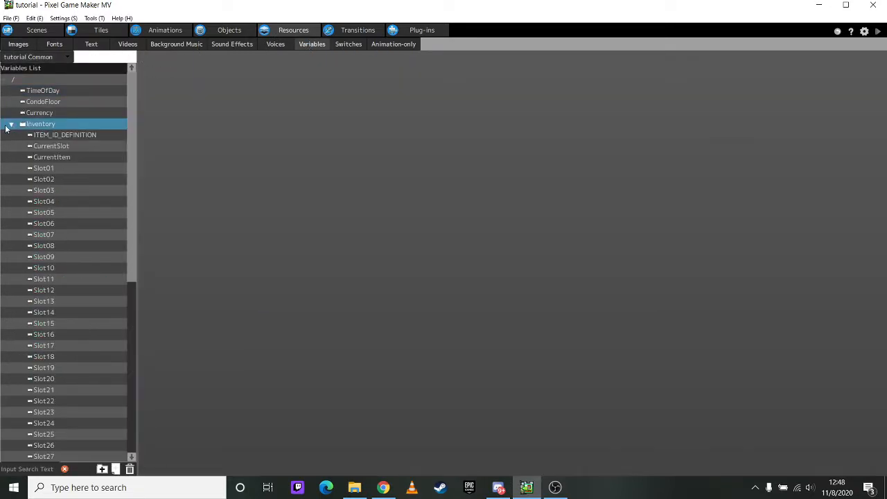
pyautogui.click(37, 151)
pyautogui.click(42, 137)
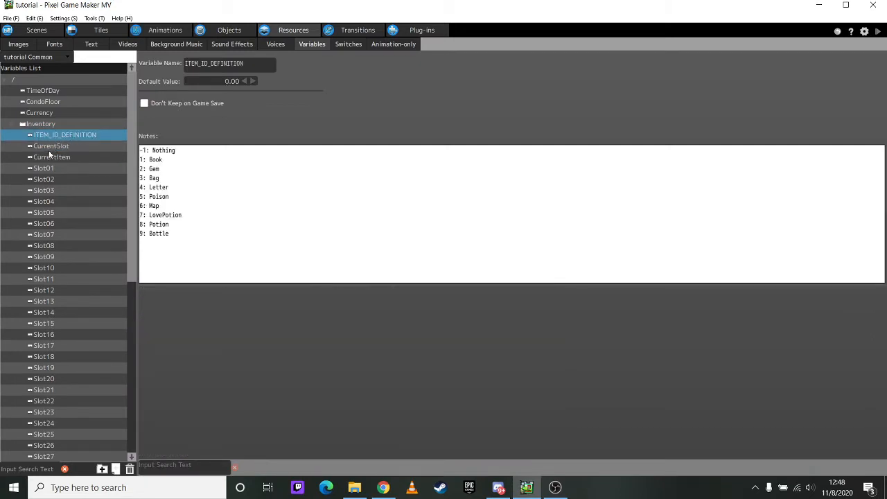
pyautogui.click(50, 147)
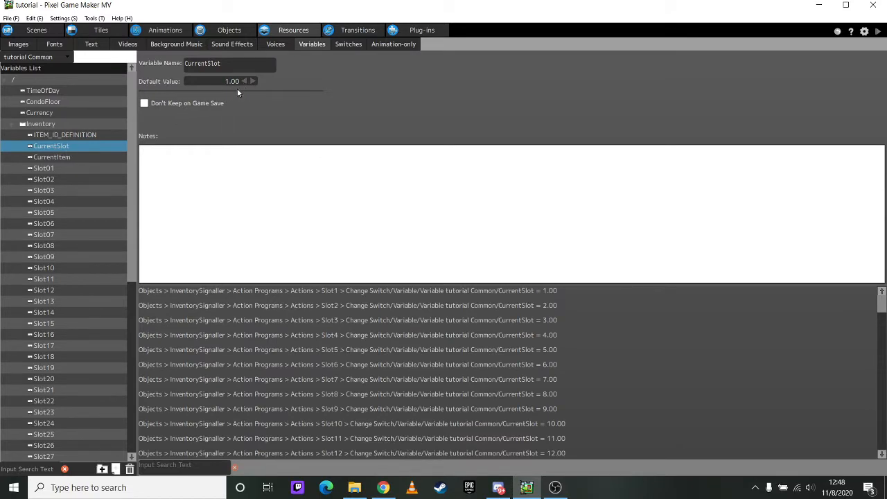
pyautogui.click(63, 158)
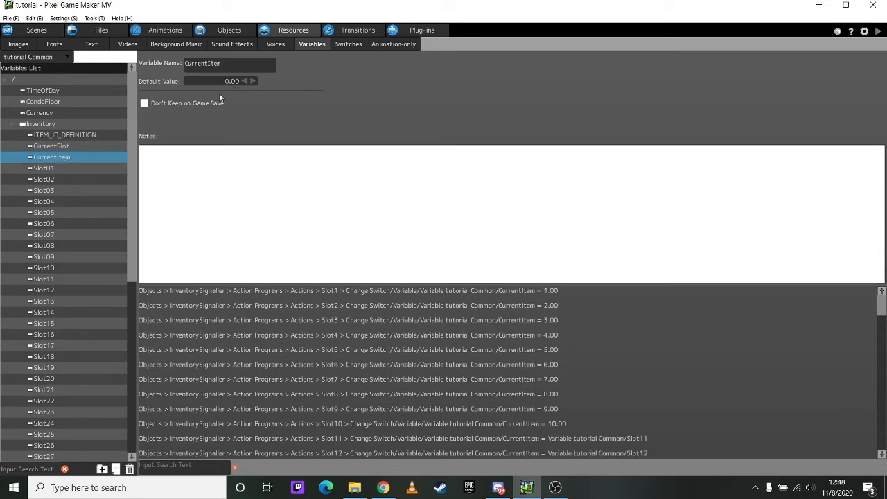
# Look through the Inventory folder's slot variables, checking Slot01, Slot10 and Slot28 and their default values.
pyautogui.click(60, 168)
pyautogui.scroll(-1, 60, 167)
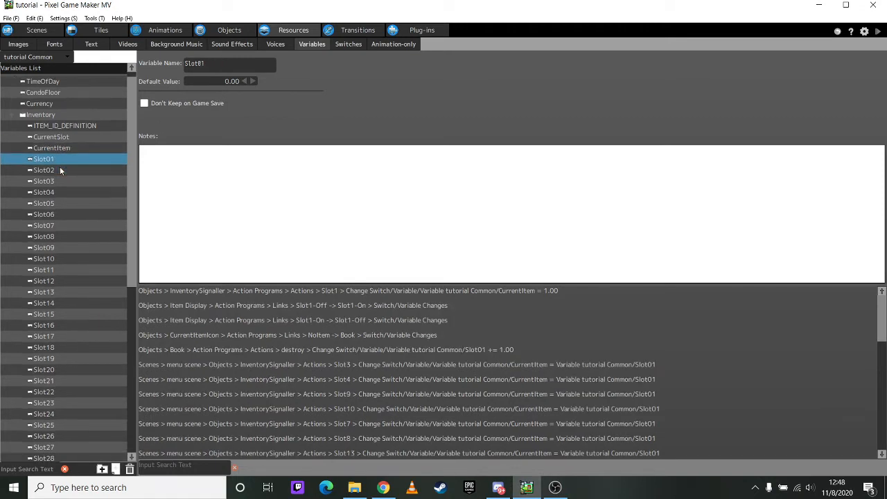
pyautogui.click(50, 215)
pyautogui.click(43, 258)
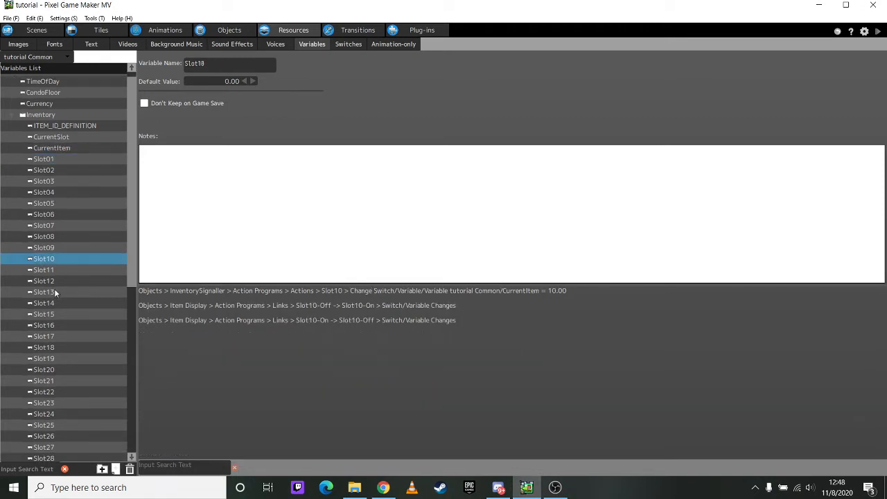
pyautogui.scroll(-9, 55, 291)
pyautogui.scroll(-4, 71, 332)
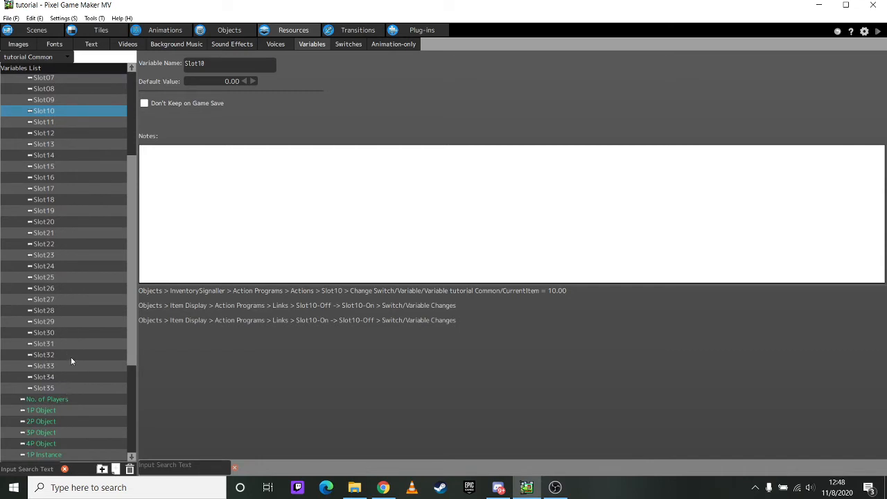
pyautogui.click(71, 357)
pyautogui.click(67, 312)
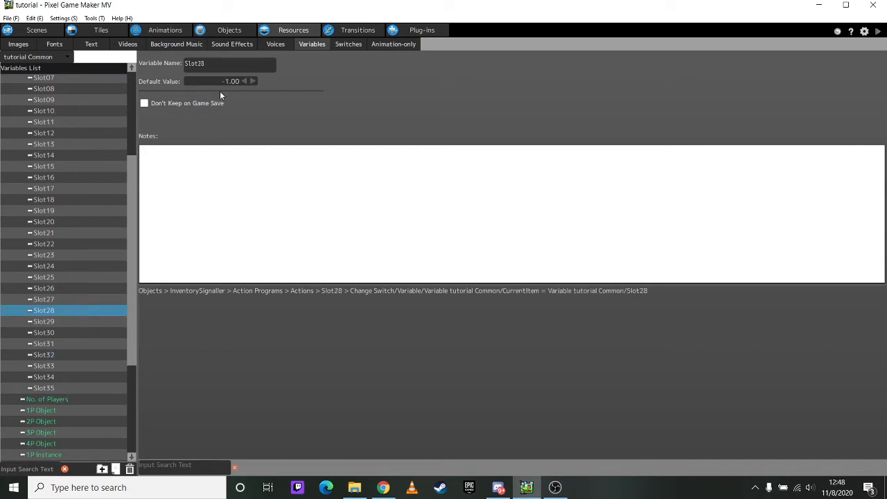
pyautogui.scroll(5, 53, 236)
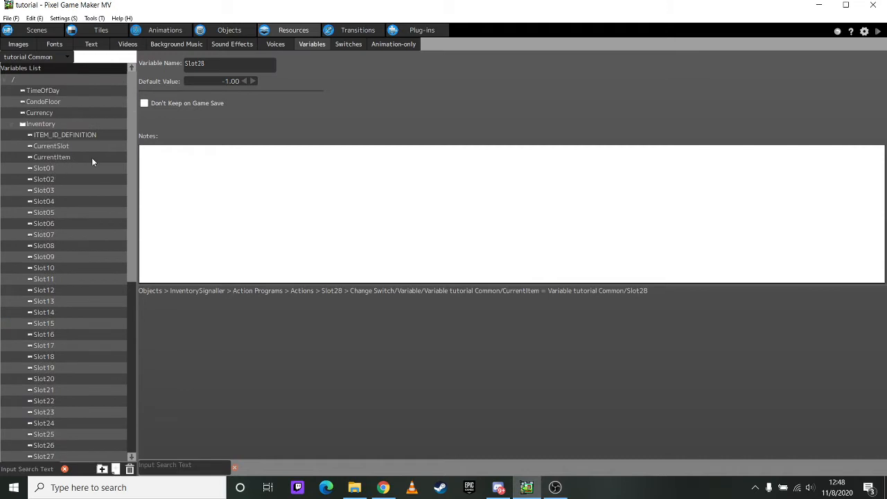
# Read the item ID notes in ITEM_ID_DEFINITION and check the Slot03, Slot01 and Slot06 variables against them.
pyautogui.click(88, 136)
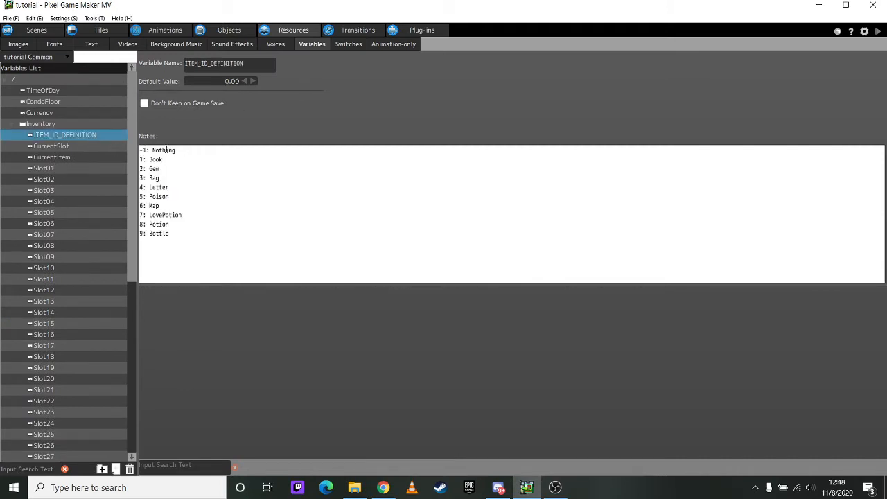
pyautogui.moveTo(159, 150); pyautogui.dragTo(138, 160)
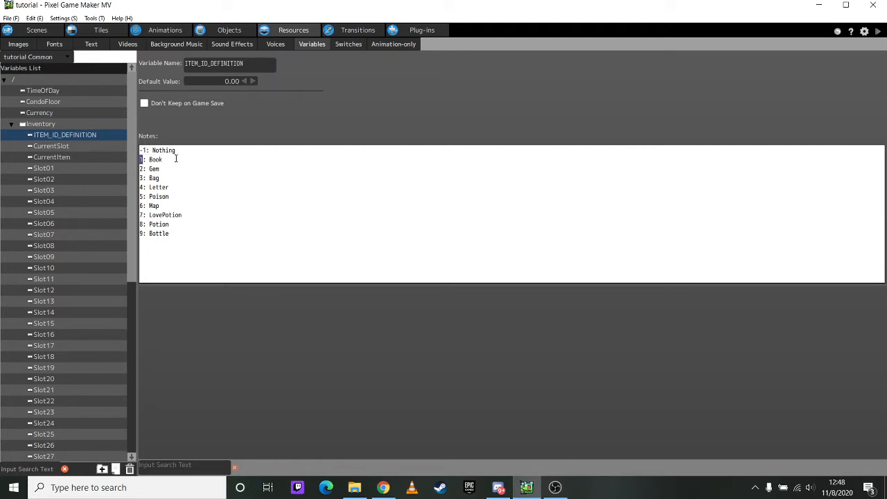
pyautogui.click(176, 158)
pyautogui.click(45, 192)
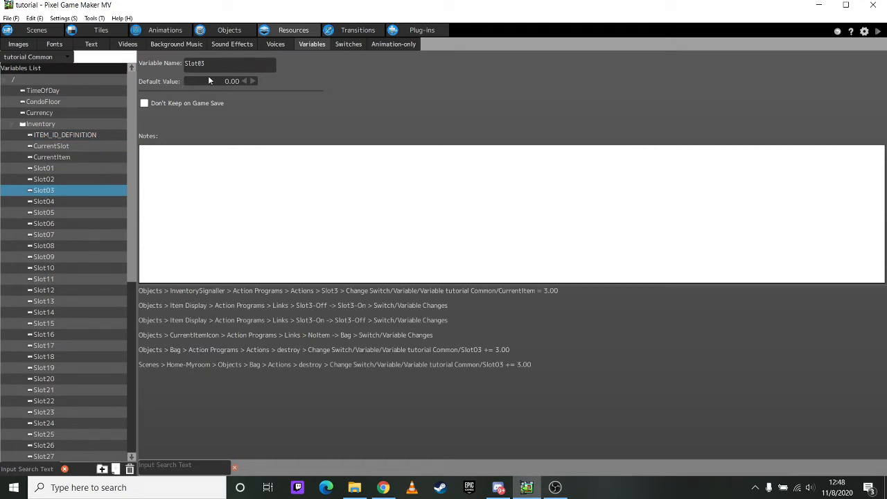
pyautogui.click(84, 169)
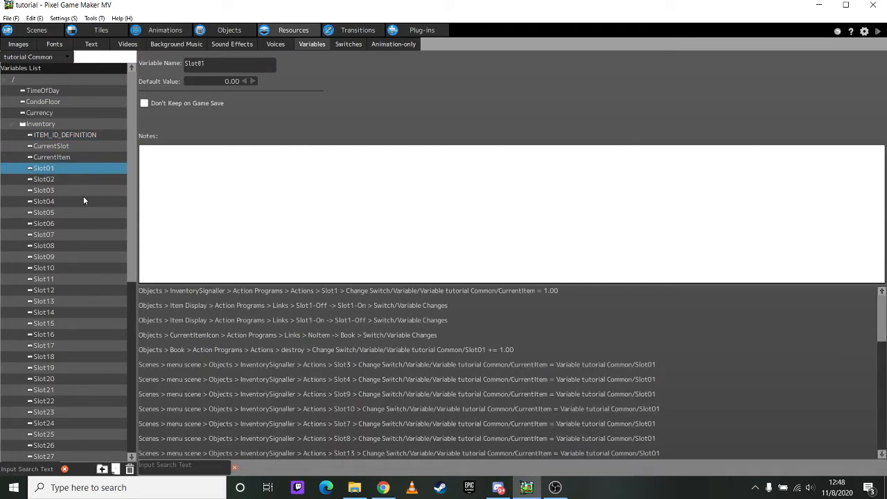
pyautogui.click(70, 223)
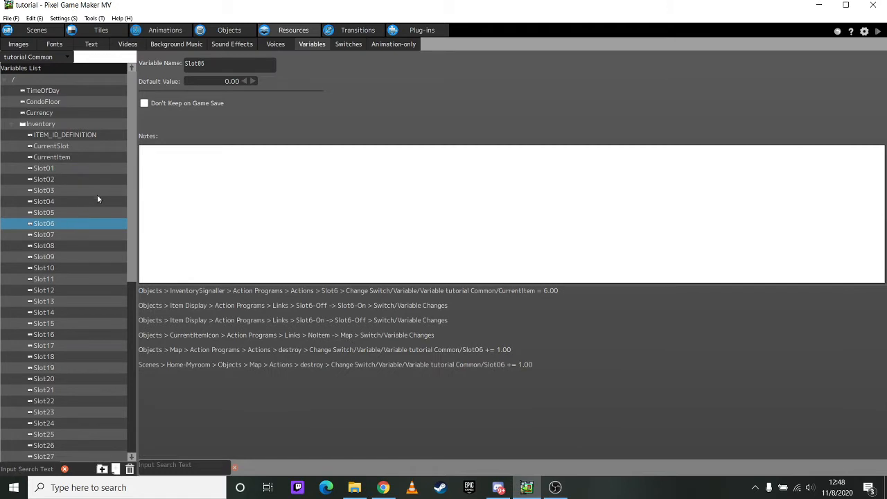
pyautogui.click(97, 190)
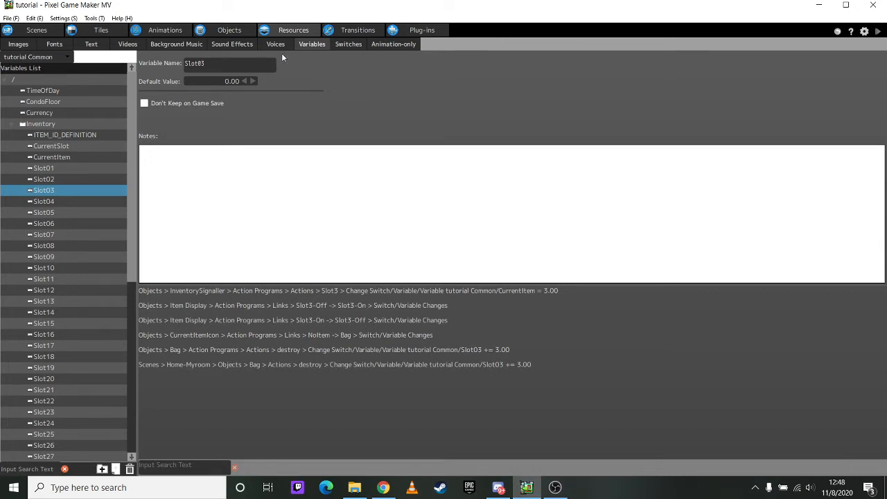
# In the inventory_bg object's action program, move and shrink the InventoryMenu action and place the itembox action beside it.
pyautogui.click(222, 31)
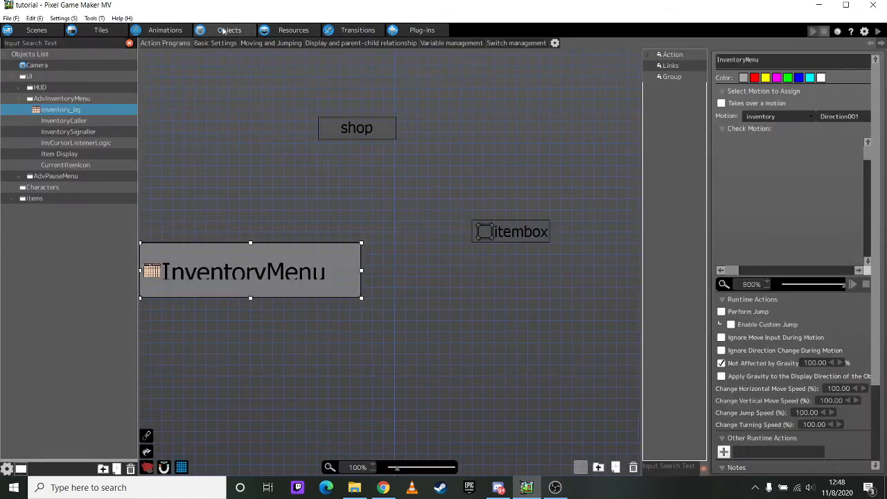
pyautogui.moveTo(217, 271); pyautogui.dragTo(317, 237)
pyautogui.moveTo(461, 265); pyautogui.dragTo(339, 242)
pyautogui.moveTo(513, 235); pyautogui.dragTo(414, 233)
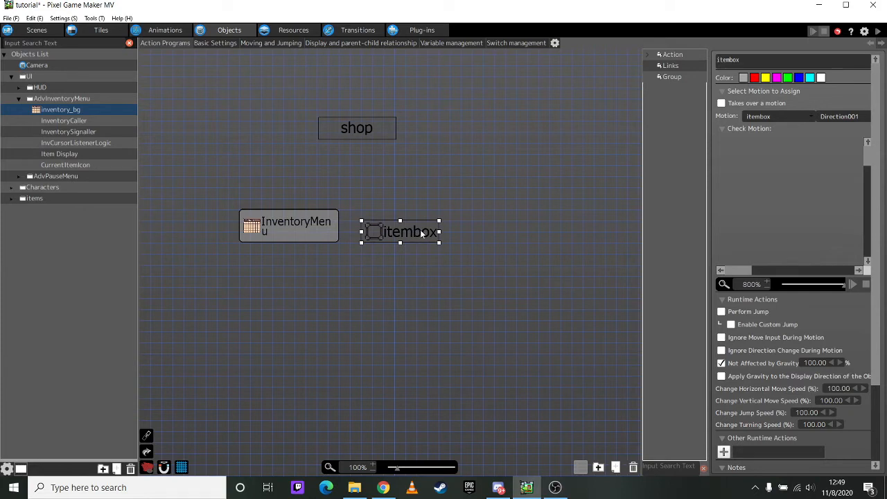
pyautogui.scroll(-3, 787, 367)
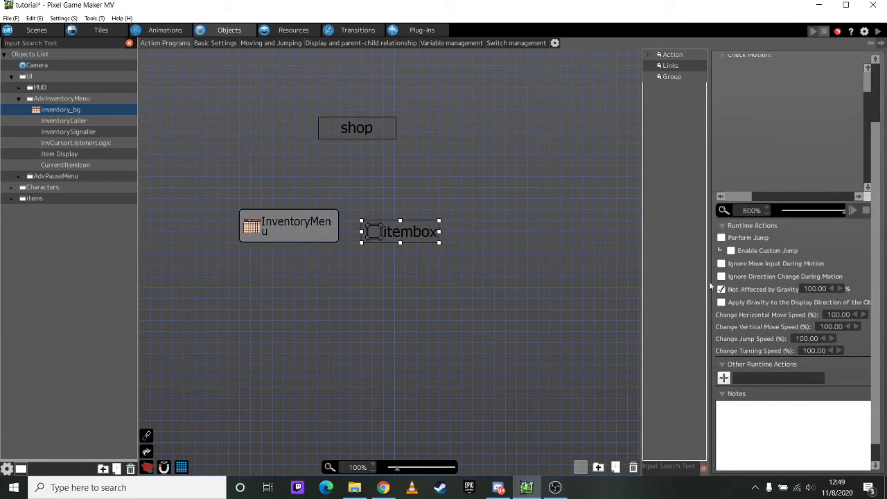
# Widen the InventoryMenu action so its name fits on one line and nudge the shop action slightly.
pyautogui.click(312, 222)
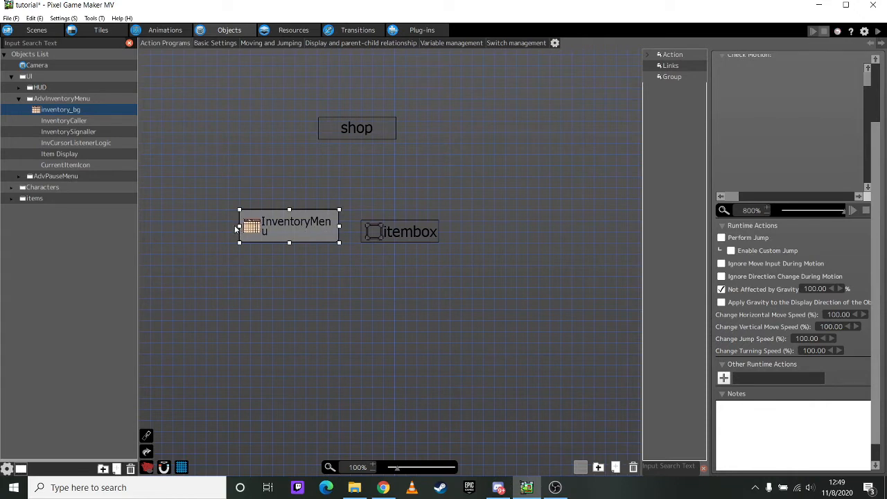
pyautogui.moveTo(240, 230); pyautogui.dragTo(229, 228)
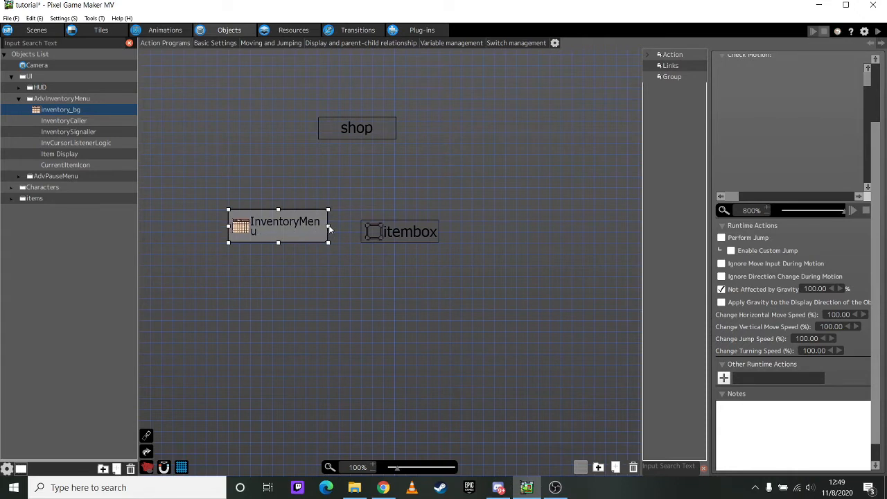
pyautogui.moveTo(330, 227); pyautogui.dragTo(345, 227)
pyautogui.moveTo(362, 139); pyautogui.dragTo(360, 142)
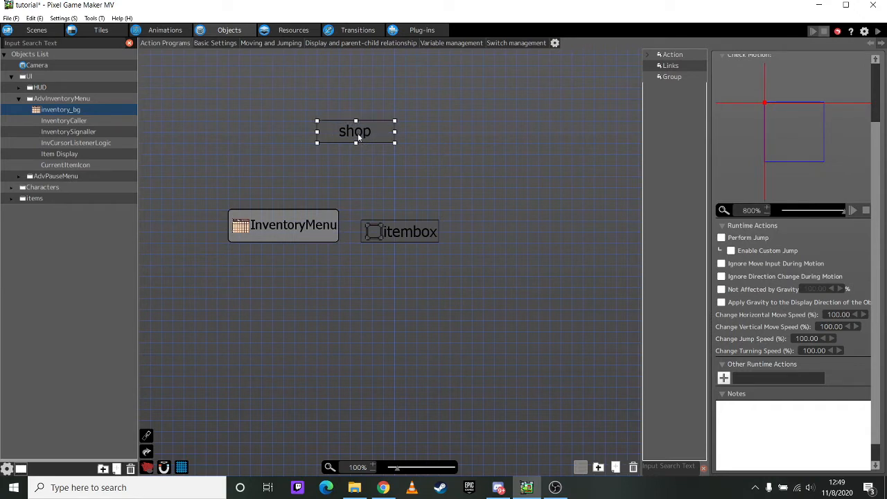
# Open the InventoryCaller object's action program and view its Wait for call and Call InventoryMenu actions.
pyautogui.click(105, 124)
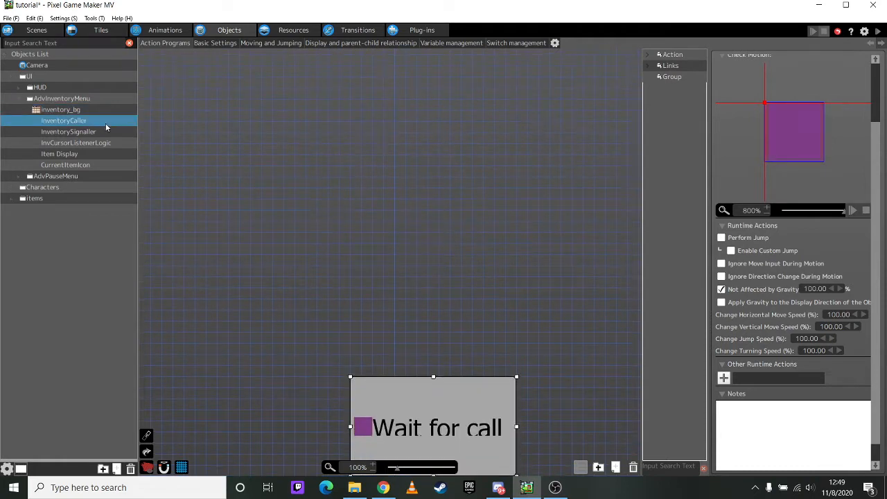
pyautogui.scroll(-5, 337, 208)
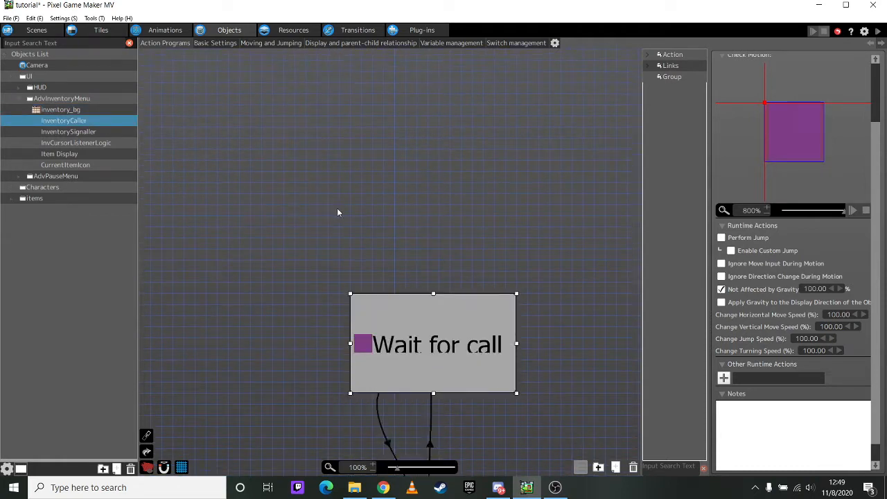
pyautogui.scroll(-1, 289, 155)
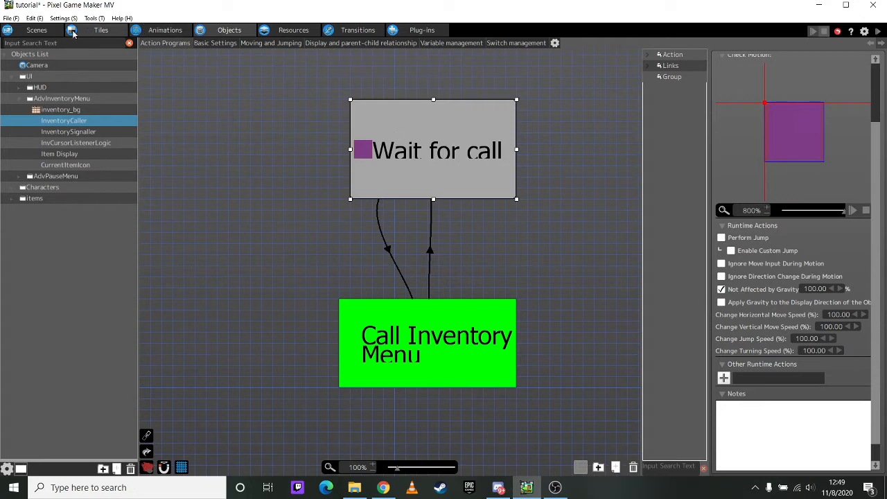
# Inspect the purple InventoryCaller object on the menu scene's Hud layer, then display the inventory layer.
pyautogui.click(37, 29)
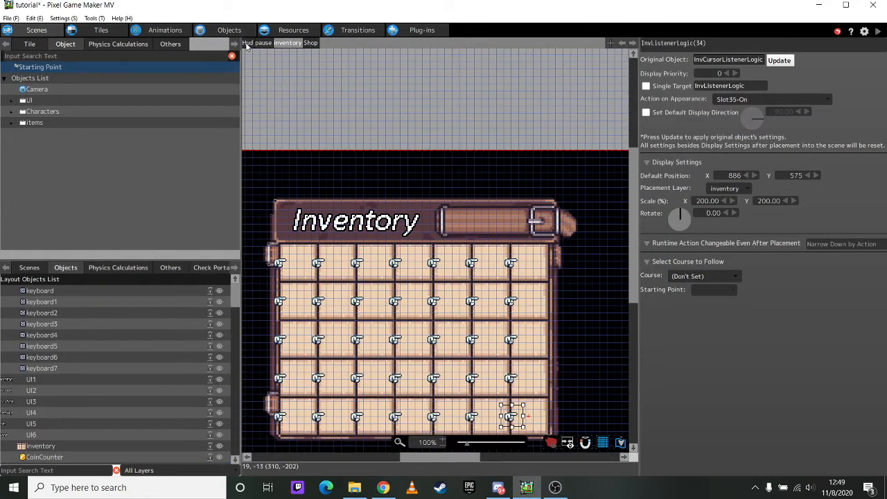
pyautogui.click(247, 43)
pyautogui.scroll(2, 336, 134)
pyautogui.hscroll(-1, 361, 134)
pyautogui.hscroll(-4, 361, 138)
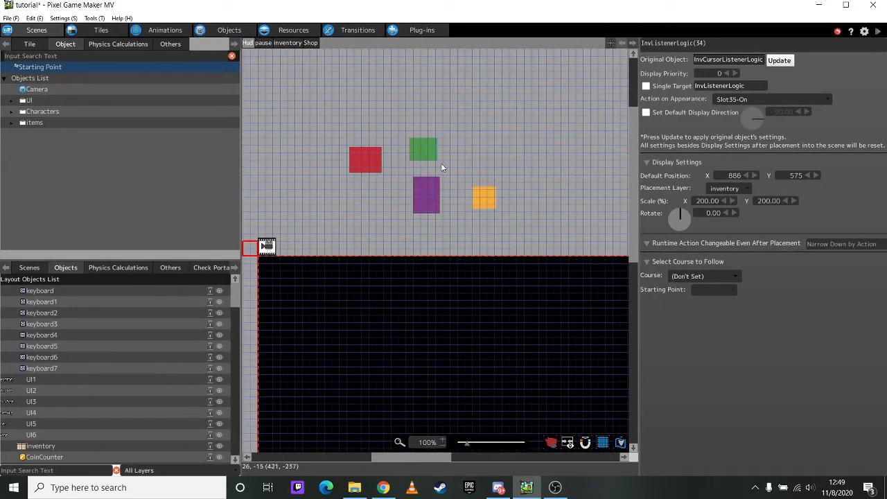
pyautogui.click(418, 182)
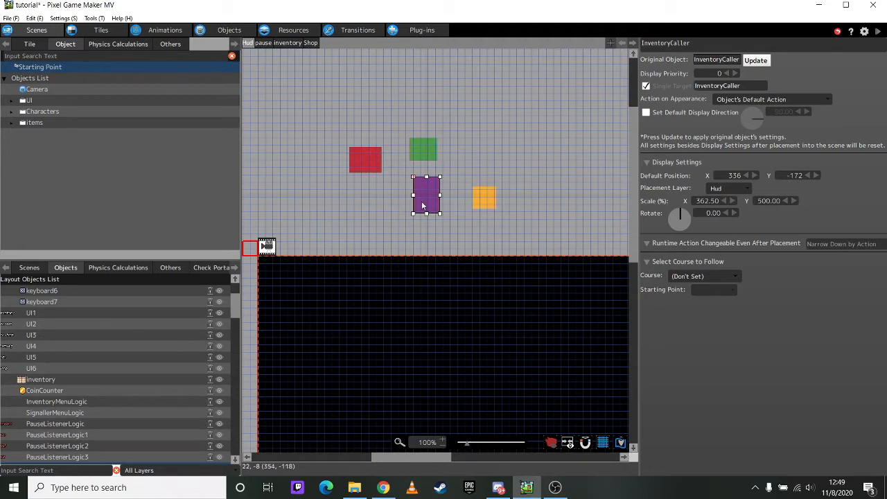
pyautogui.scroll(-5, 426, 202)
pyautogui.scroll(2, 434, 189)
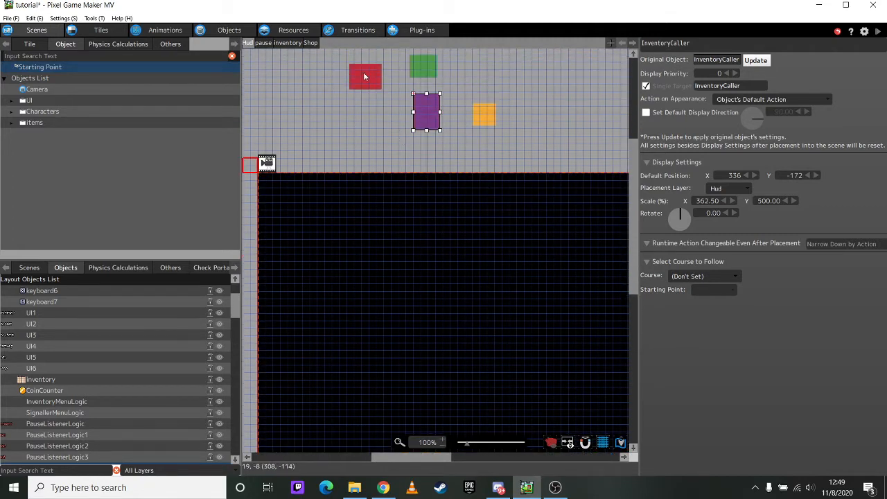
pyautogui.click(286, 43)
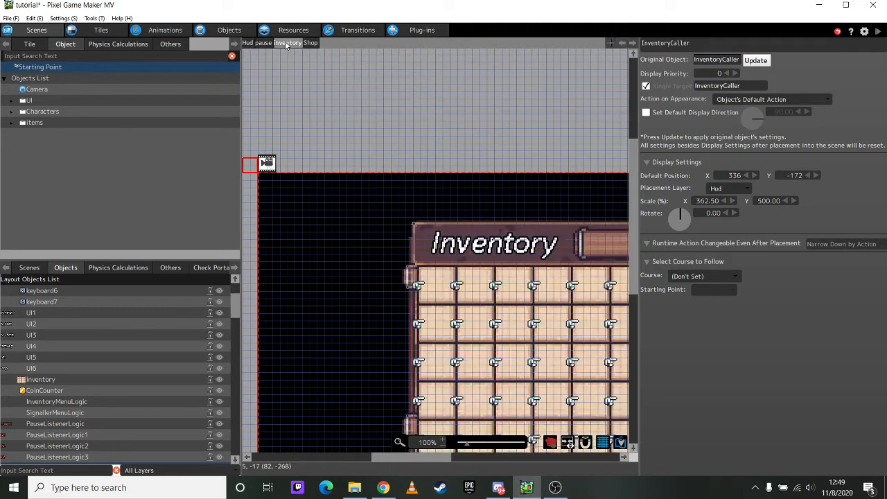
# Inspect the input link from Wait for call to Call InventoryMenu and the Show Menu Screen settings, then check the menu scene's layers.
pyautogui.click(224, 30)
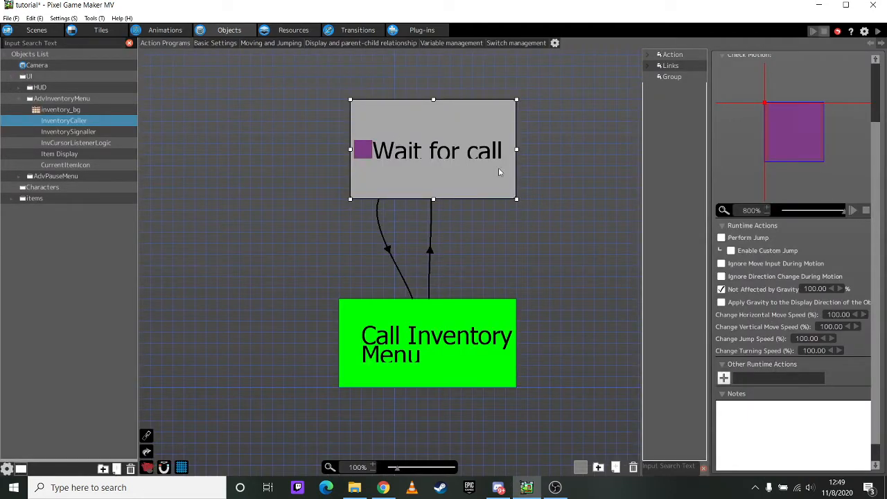
pyautogui.click(389, 254)
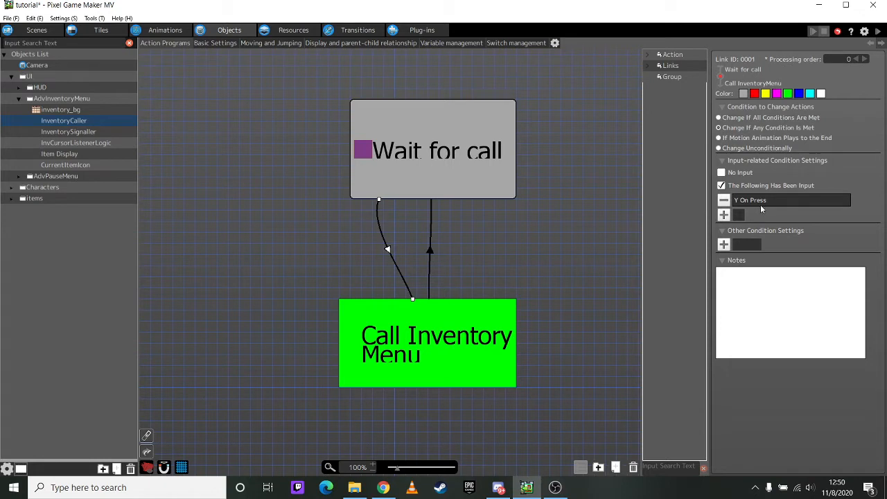
pyautogui.click(418, 326)
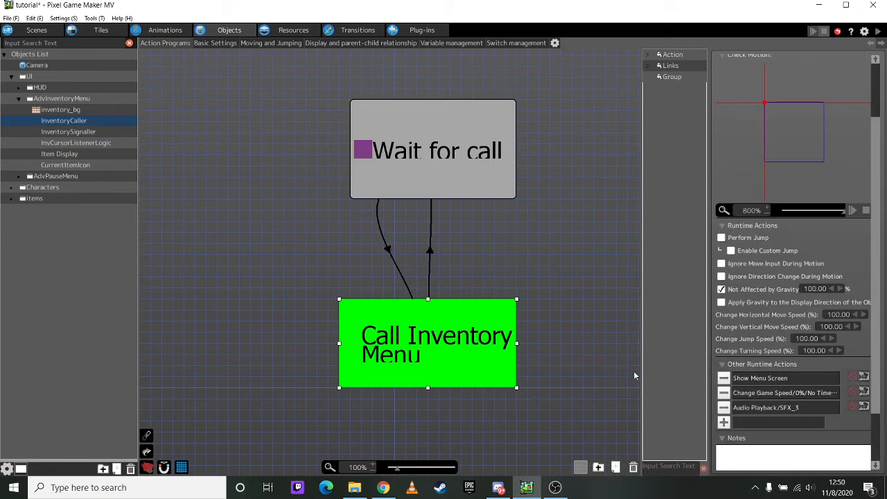
pyautogui.doubleClick(773, 379)
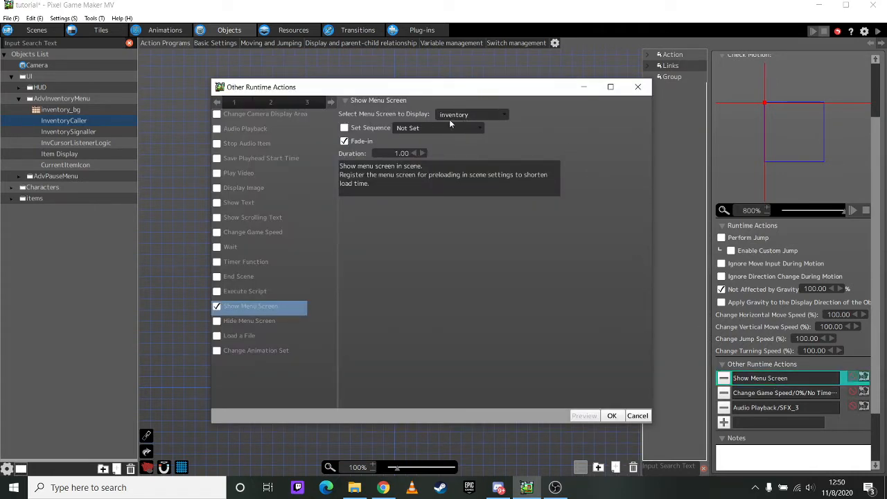
pyautogui.click(636, 86)
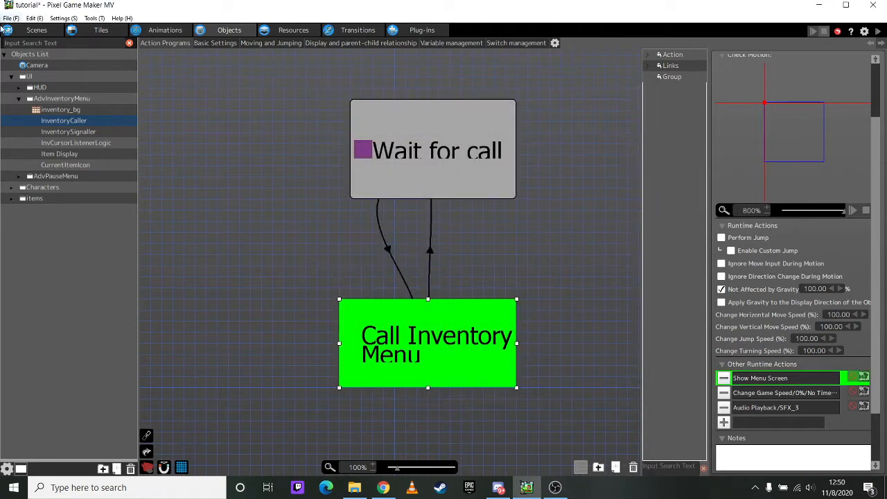
pyautogui.click(38, 30)
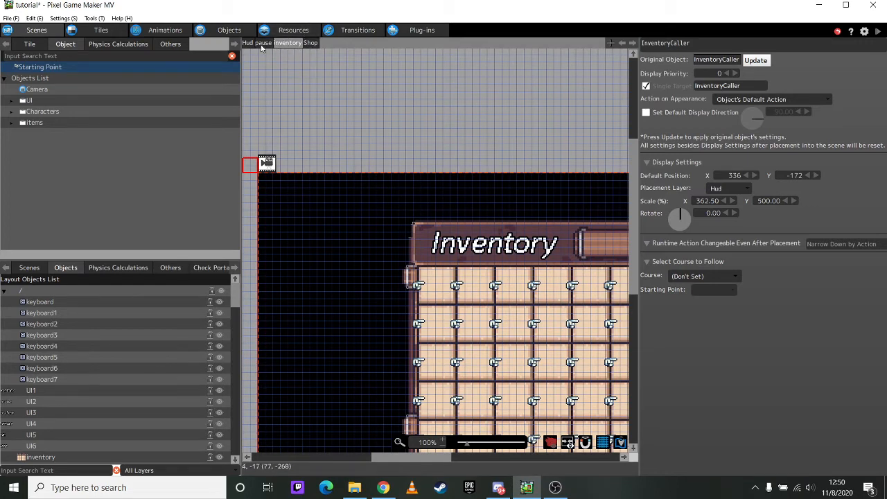
pyautogui.click(228, 30)
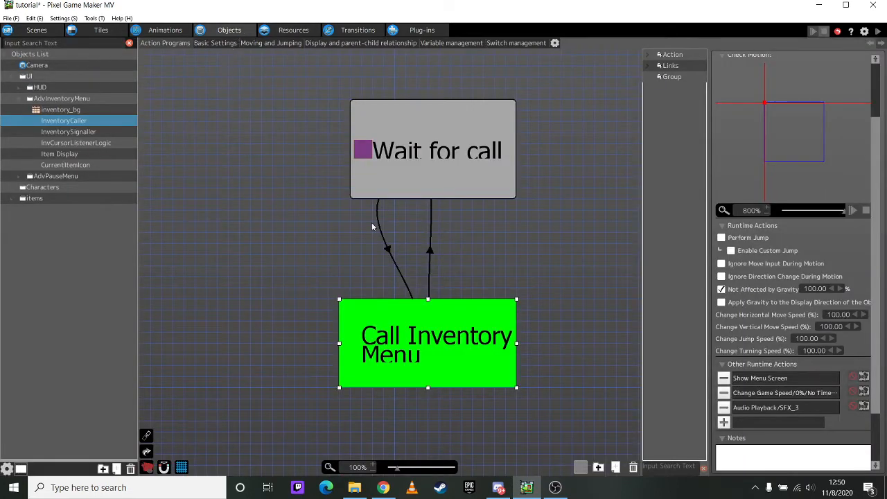
# Review the Change Game Speed and Audio Playback settings of Call InventoryMenu and preview the SFX_3 sound effect.
pyautogui.doubleClick(748, 393)
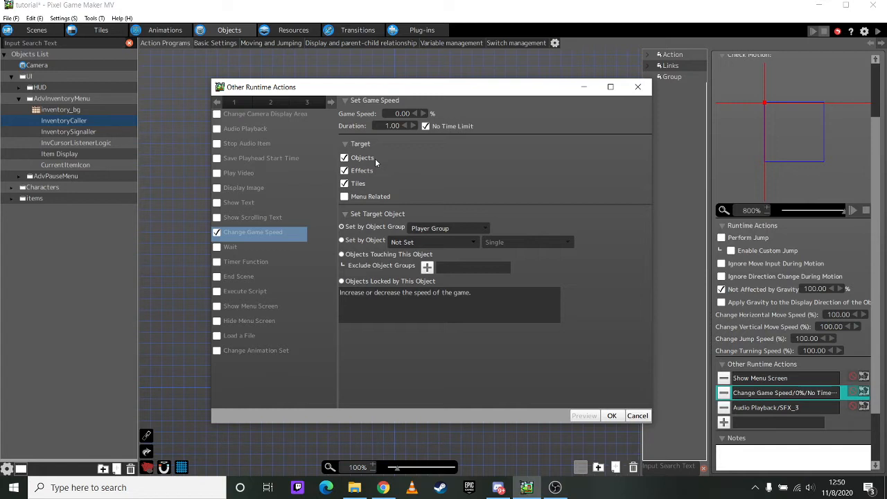
pyautogui.click(637, 87)
pyautogui.doubleClick(754, 407)
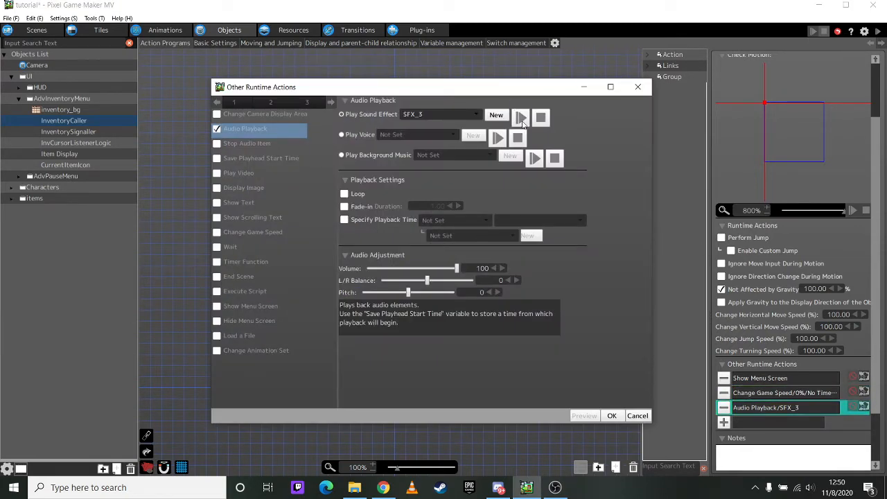
pyautogui.click(522, 119)
pyautogui.click(637, 88)
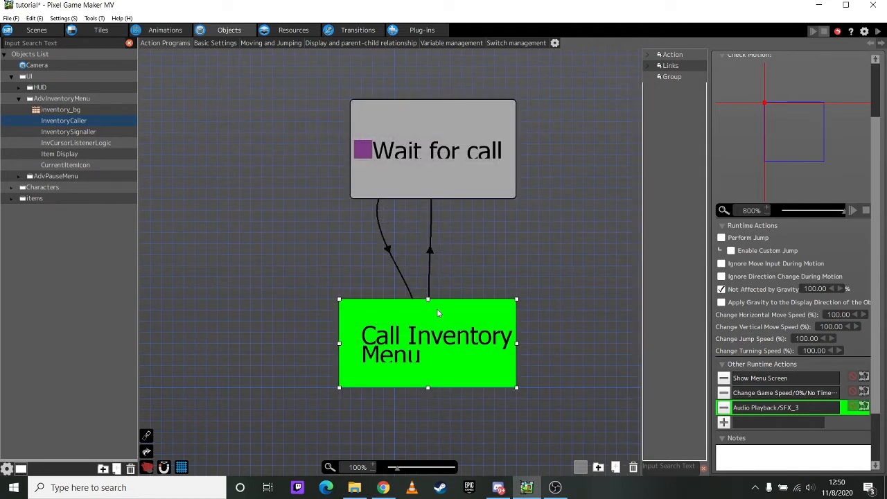
# Examine the object-action condition on the link returning from Call InventoryMenu to Wait for call, then select the Wait for call action.
pyautogui.click(430, 251)
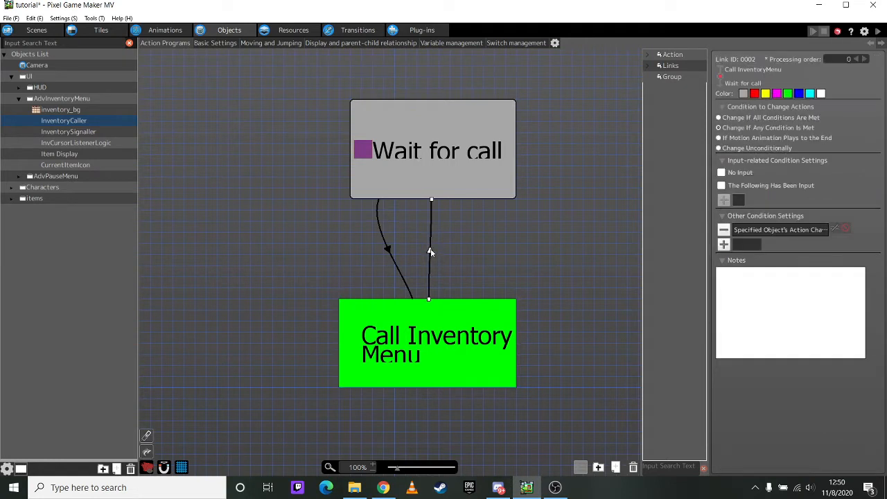
pyautogui.doubleClick(747, 234)
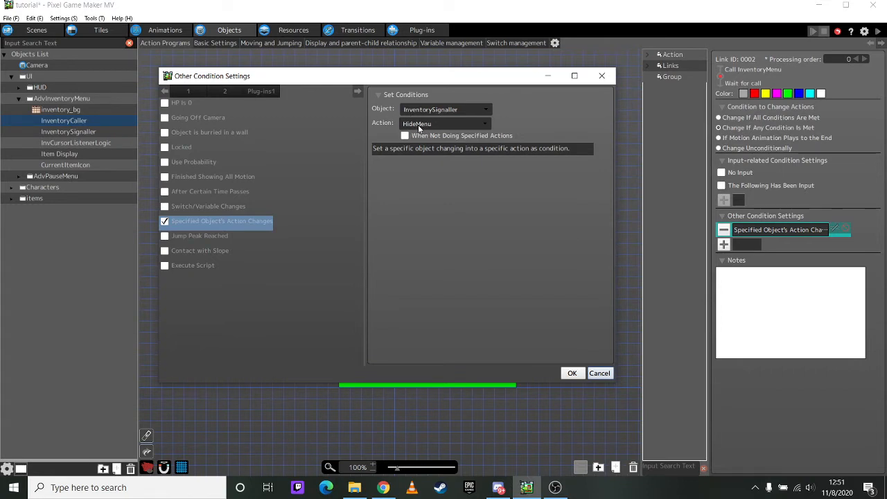
pyautogui.click(602, 75)
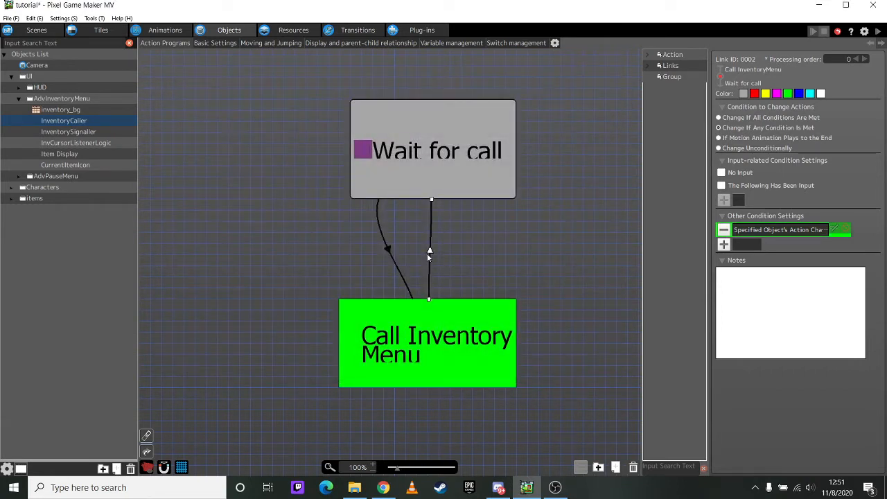
pyautogui.click(454, 147)
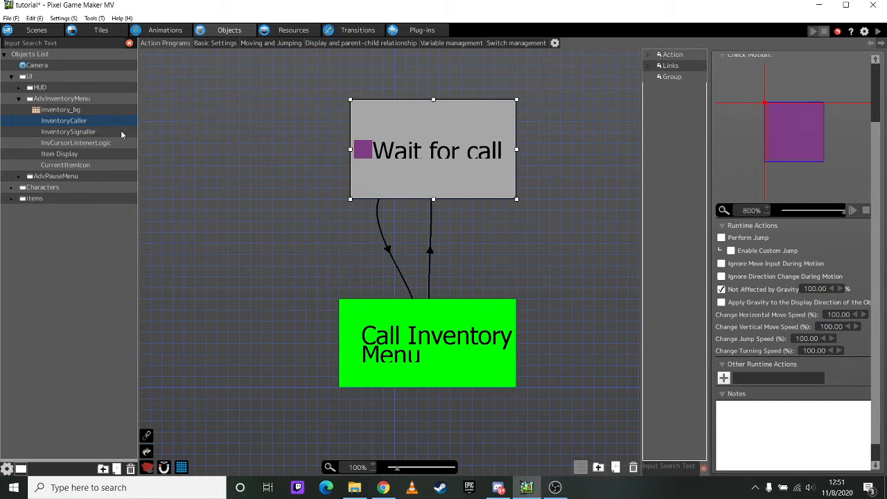
# Open the InventorySignaller object's action program and survey its slot grid together with the Memory and HideMenu actions.
pyautogui.click(68, 132)
pyautogui.scroll(-3, 316, 174)
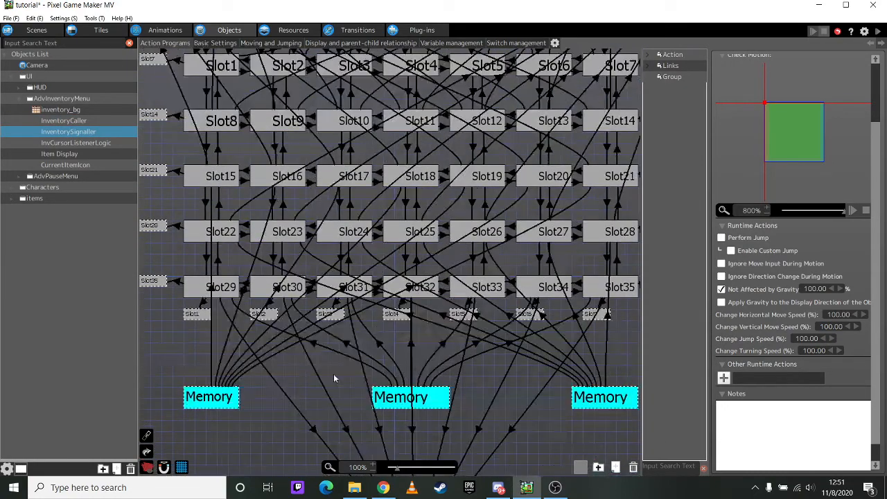
pyautogui.click(375, 469)
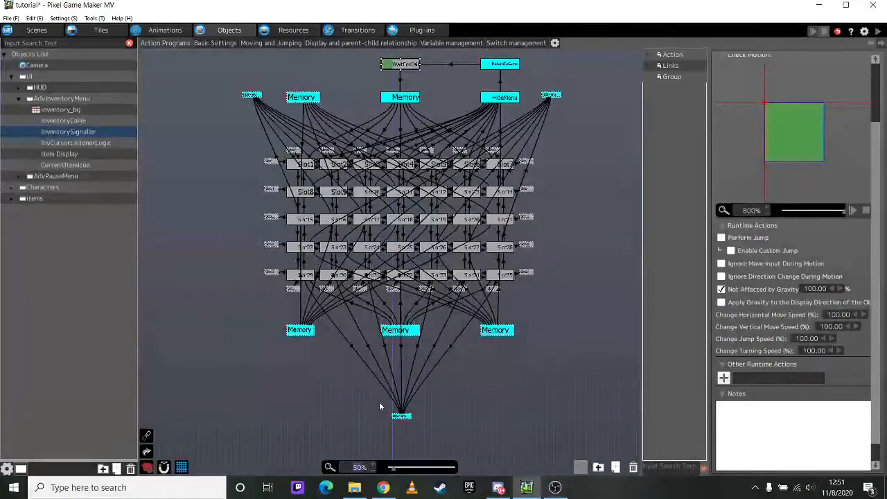
pyautogui.scroll(1, 382, 401)
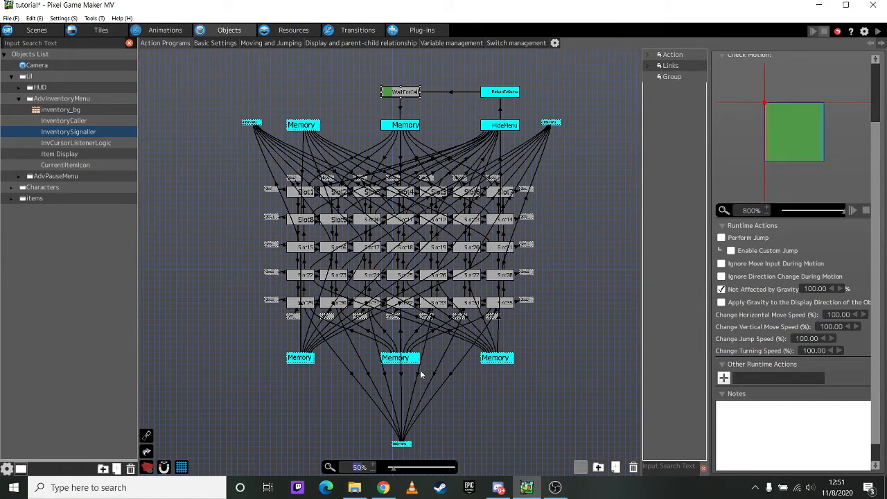
pyautogui.click(372, 464)
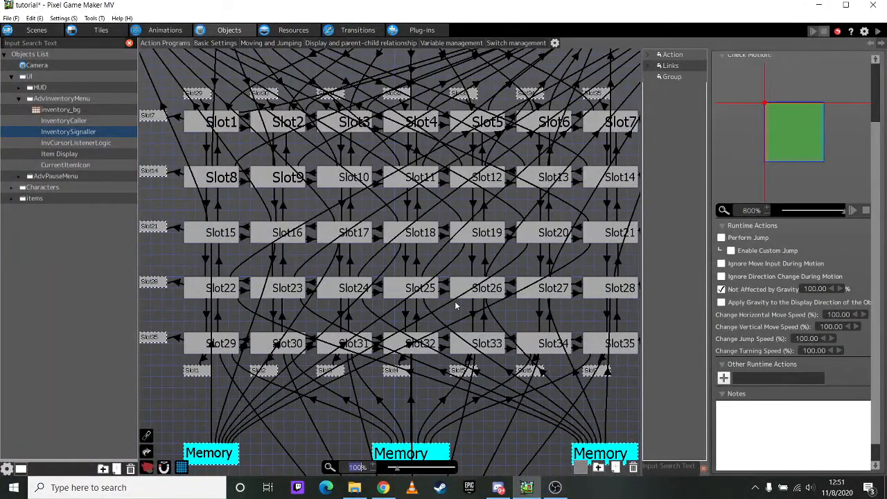
pyautogui.moveTo(455, 305); pyautogui.dragTo(339, 413, button='middle')
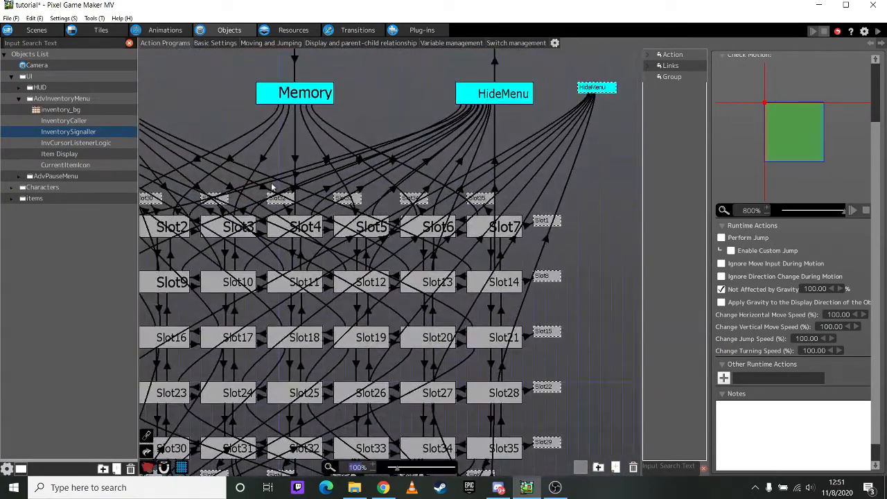
pyautogui.moveTo(243, 336); pyautogui.dragTo(455, 296, button='middle')
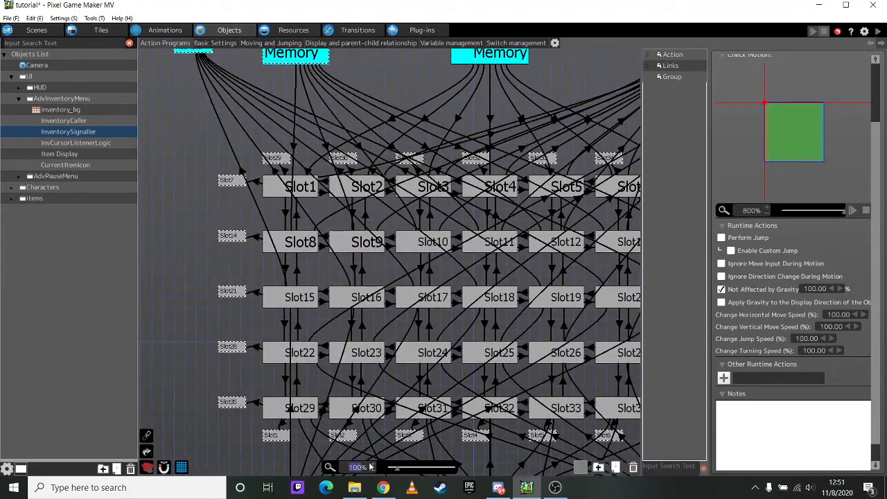
pyautogui.moveTo(370, 437); pyautogui.dragTo(289, 318, button='middle')
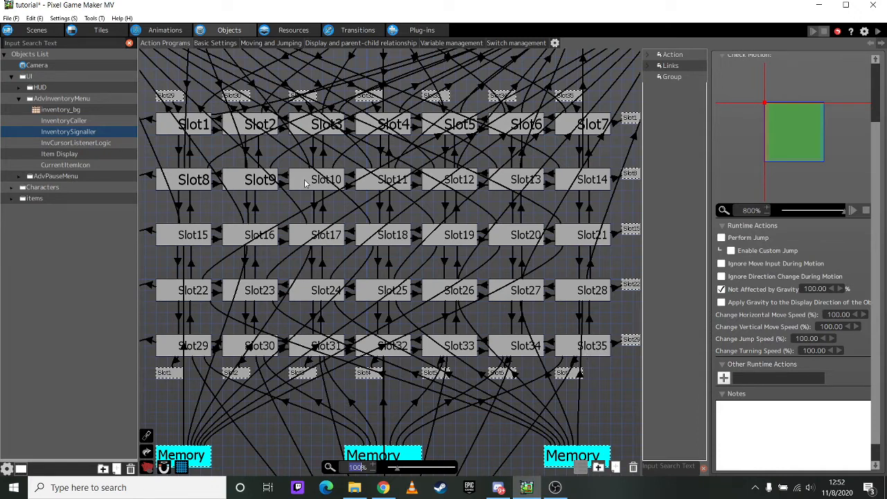
# Inspect the runtime actions of Slot1 and Slot35 in the InventorySignaller slot grid.
pyautogui.click(201, 124)
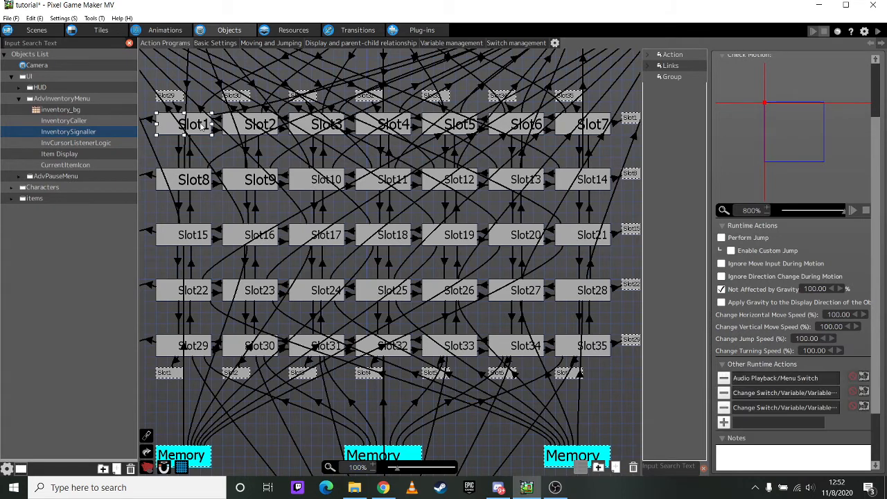
pyautogui.click(586, 346)
pyautogui.click(205, 128)
# Examine the input condition and available trigger types of the link from Slot1 to Slot8, leaving the settings unchanged.
pyautogui.click(178, 153)
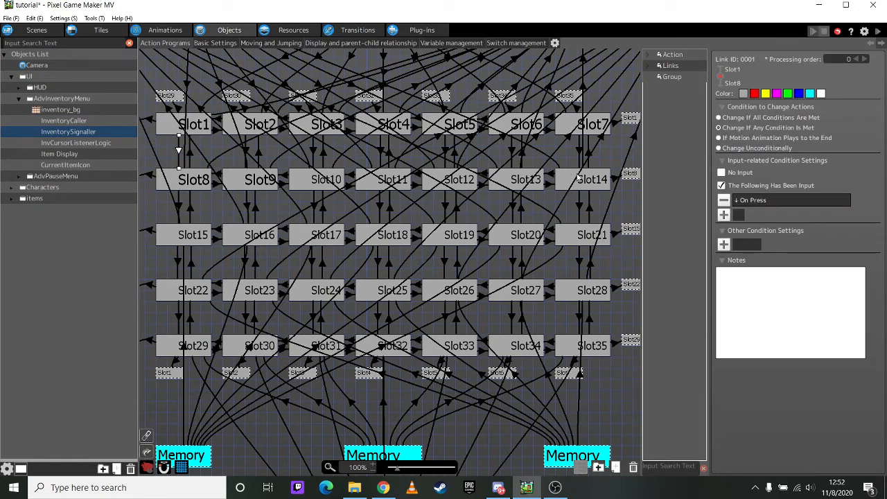
pyautogui.doubleClick(762, 200)
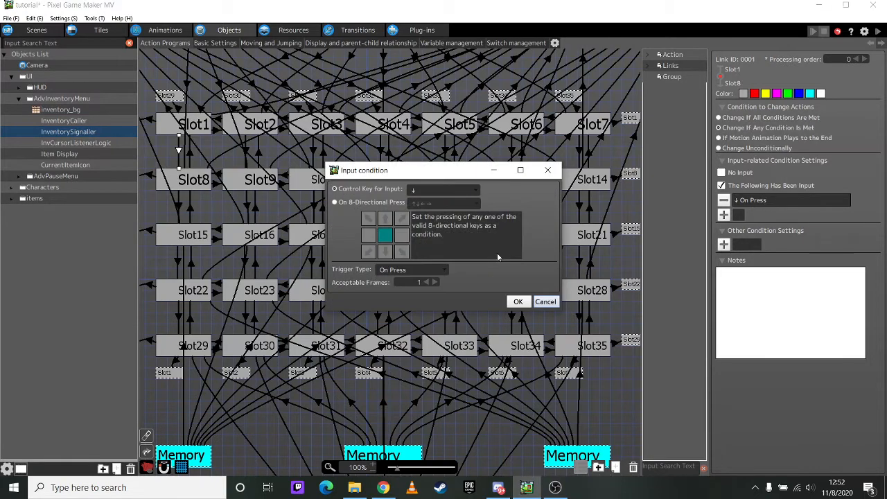
pyautogui.click(430, 275)
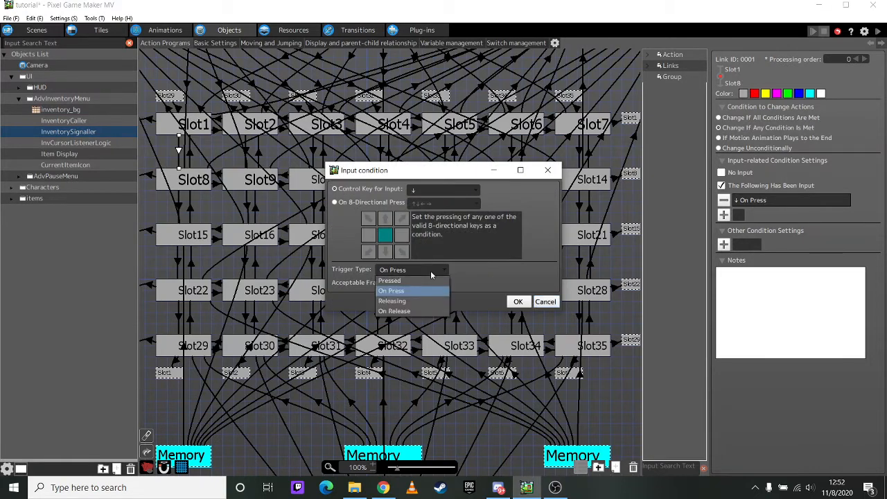
pyautogui.click(494, 271)
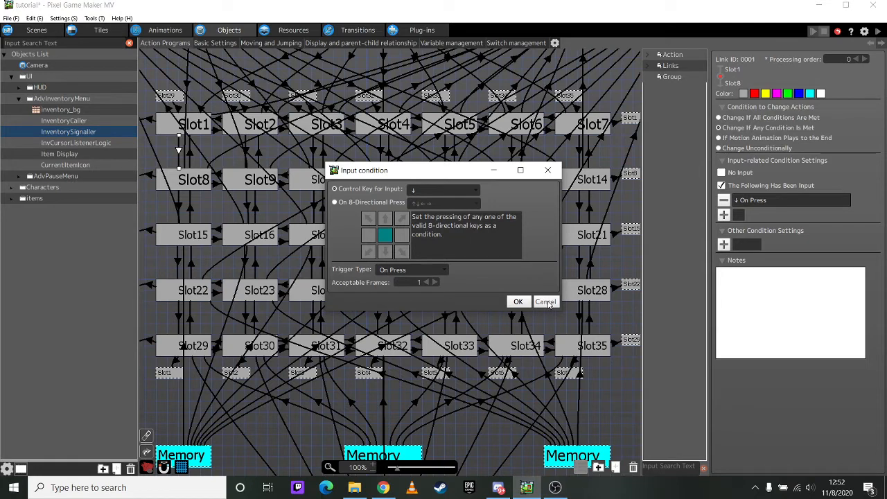
pyautogui.click(546, 303)
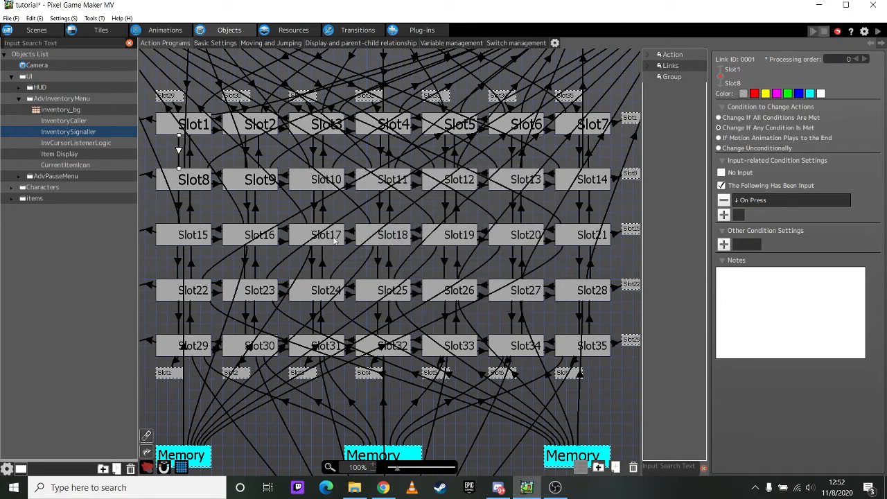
# Check the input conditions of the downward and upward links between the slots in the grid's first column.
pyautogui.click(179, 206)
pyautogui.click(179, 266)
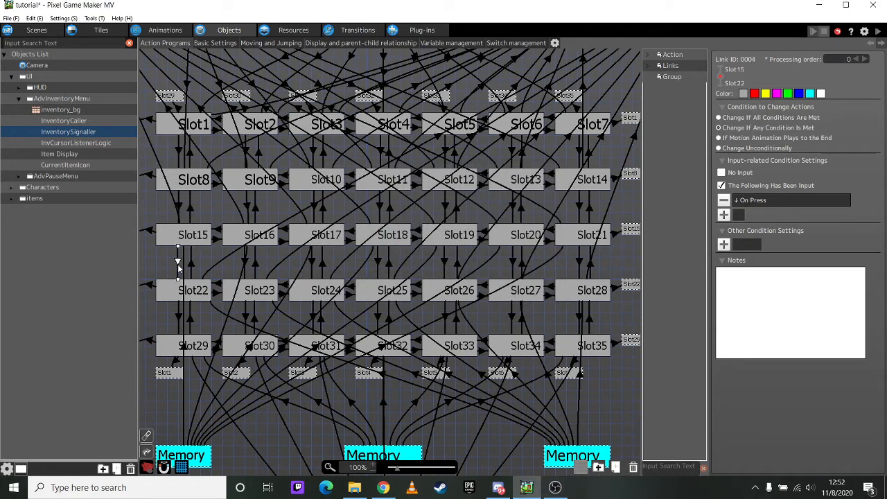
pyautogui.click(179, 316)
pyautogui.click(189, 320)
pyautogui.click(191, 262)
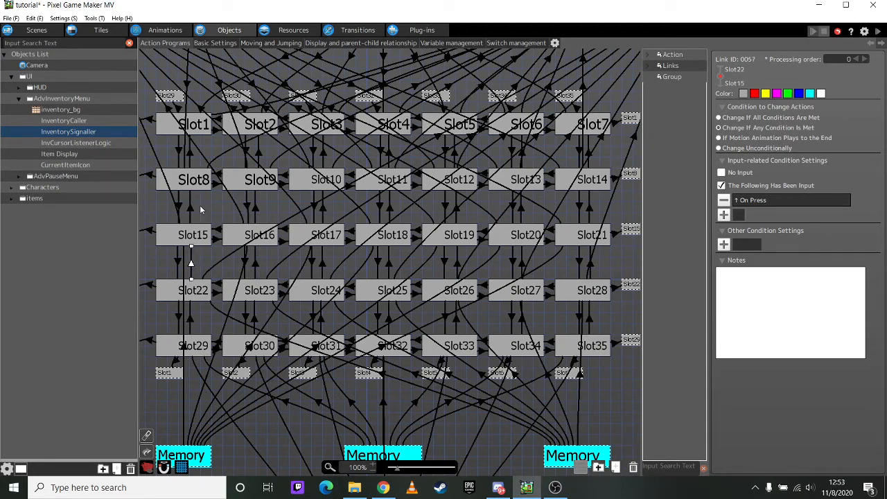
pyautogui.click(193, 156)
pyautogui.click(191, 154)
# Inspect the Slot1 action and the input conditions of the links running both ways between Slot1 and Slot2.
pyautogui.click(210, 129)
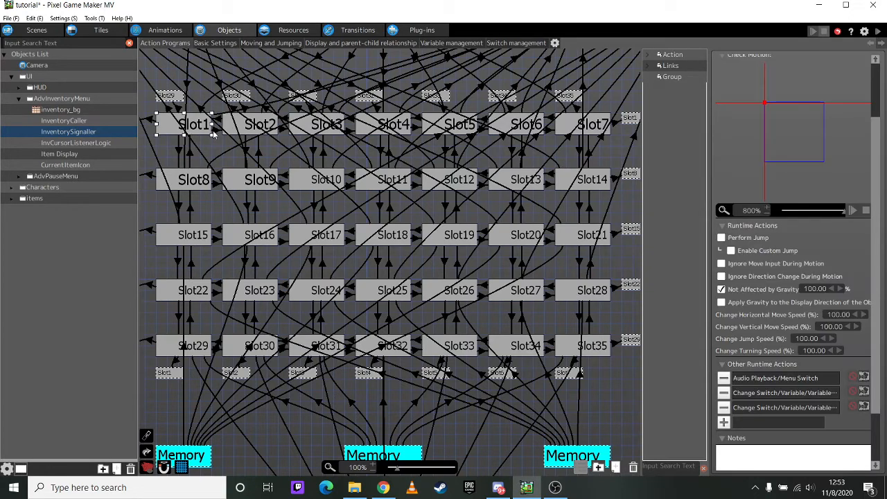
pyautogui.click(219, 133)
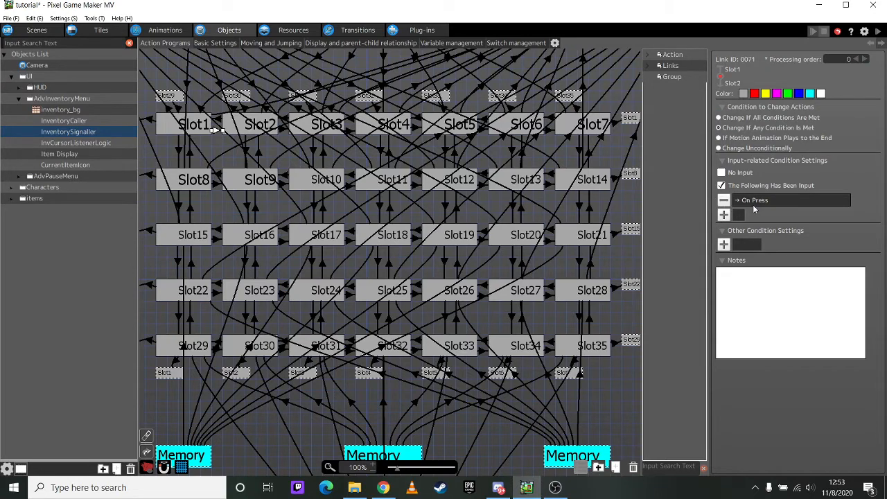
pyautogui.click(219, 119)
# Examine the wrap-around link from Slot1 to the Slot7 copy beside the first row of the grid.
pyautogui.moveTo(189, 221); pyautogui.dragTo(400, 260, button='middle')
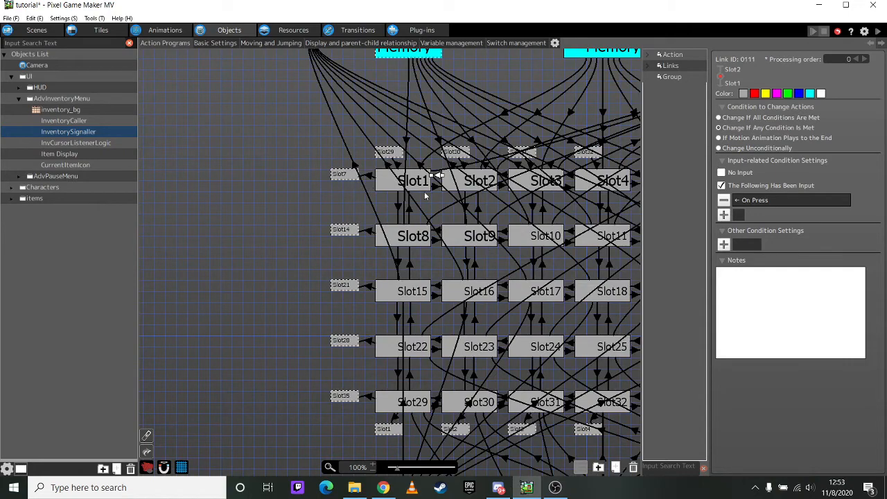
pyautogui.moveTo(627, 201); pyautogui.dragTo(462, 200, button='middle')
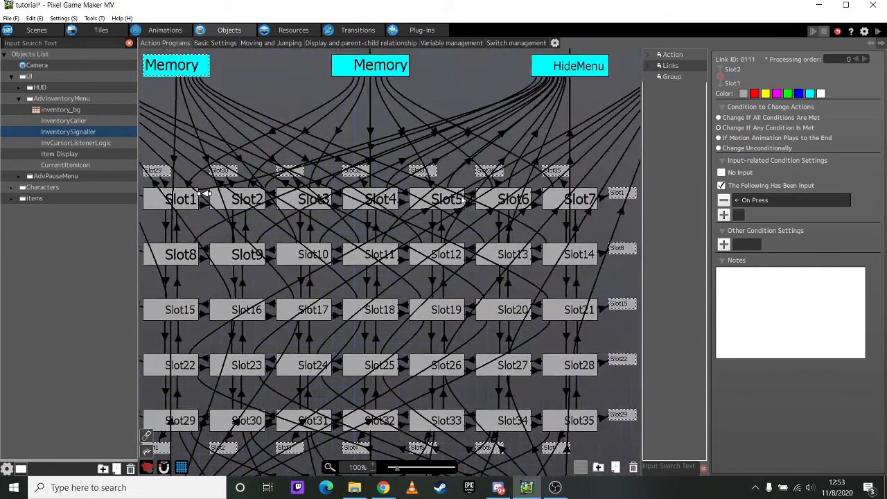
pyautogui.click(595, 197)
pyautogui.moveTo(237, 236); pyautogui.dragTo(394, 235, button='middle')
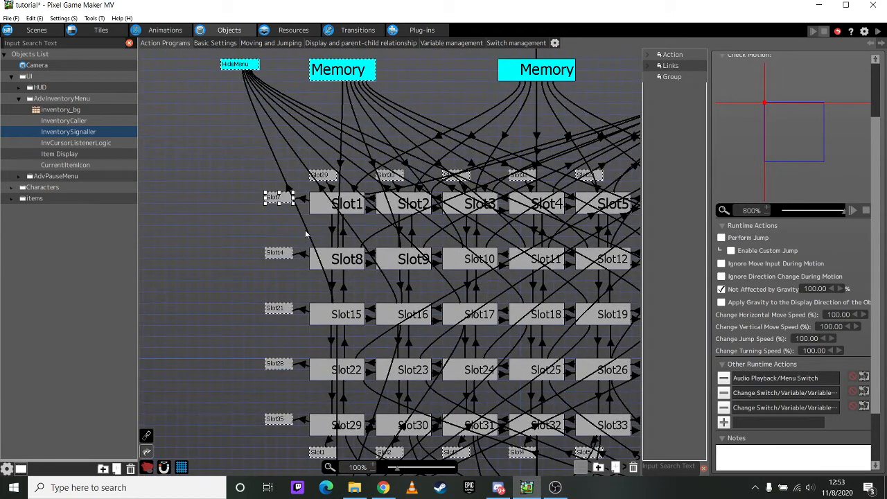
pyautogui.click(305, 201)
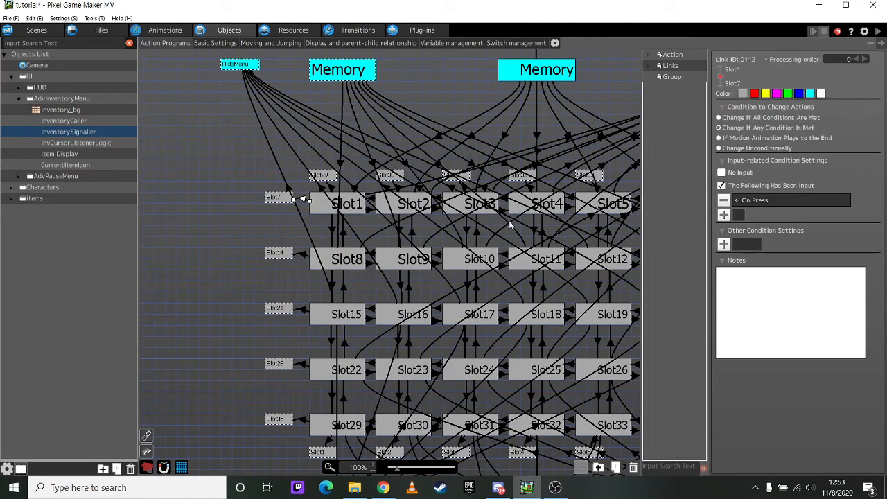
# Examine the wrap-around slot copies surrounding the grid, including those for Slot7, Slot14 and Slot8 beside the rows.
pyautogui.click(284, 200)
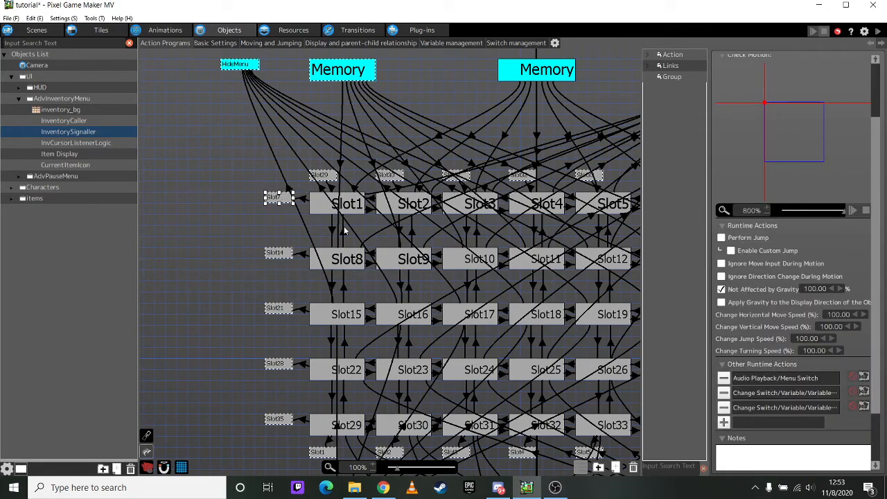
pyautogui.moveTo(355, 329); pyautogui.dragTo(283, 252, button='middle')
pyautogui.click(208, 177)
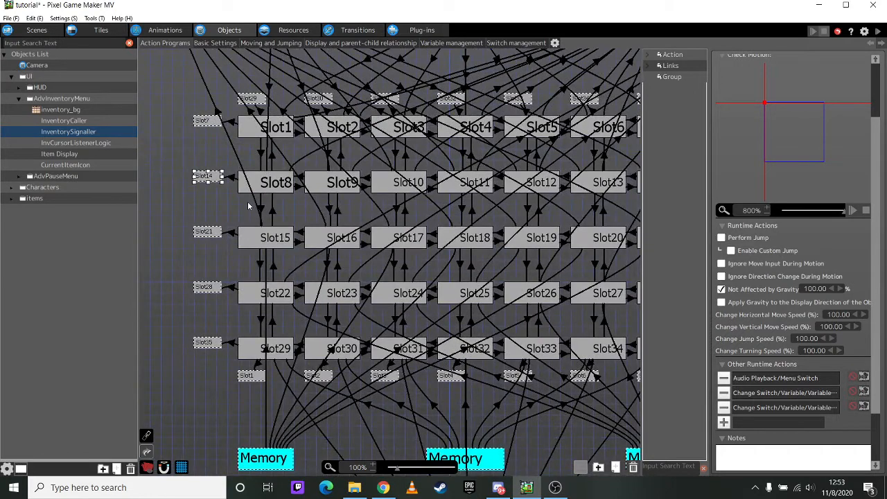
pyautogui.moveTo(430, 222); pyautogui.dragTo(312, 239, button='middle')
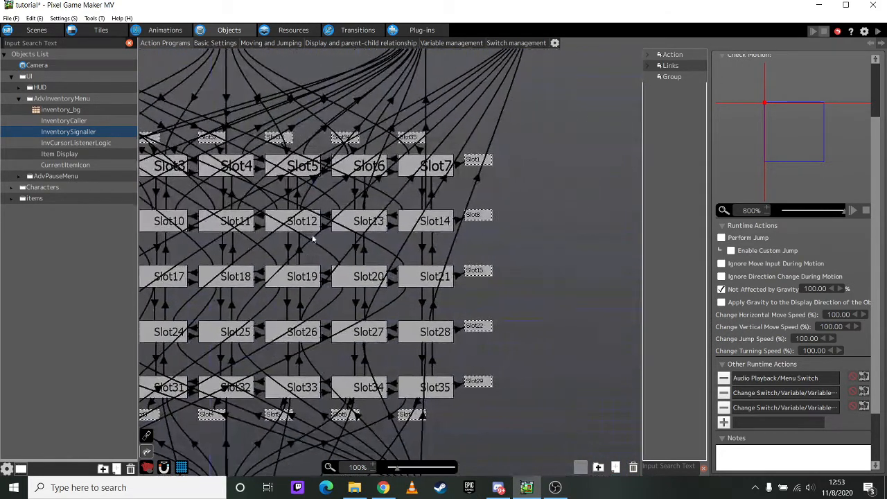
pyautogui.click(465, 220)
pyautogui.click(481, 216)
pyautogui.moveTo(306, 217); pyautogui.dragTo(439, 223, button='middle')
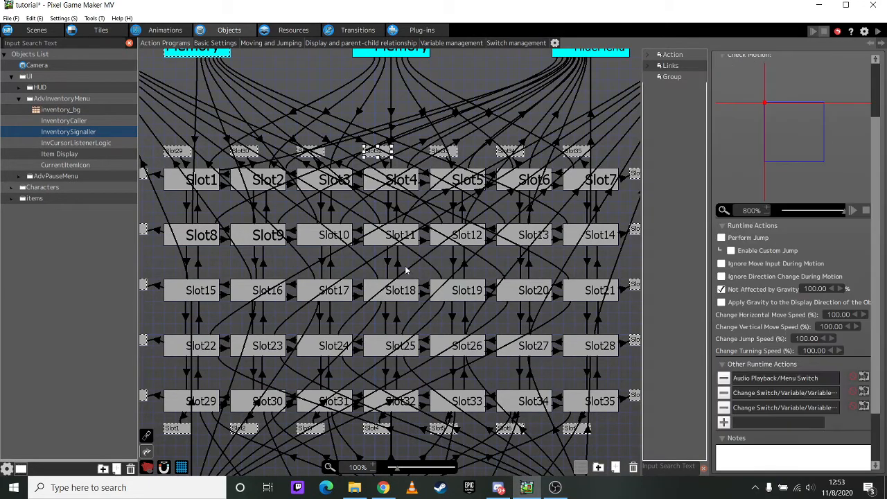
pyautogui.scroll(-3, 408, 276)
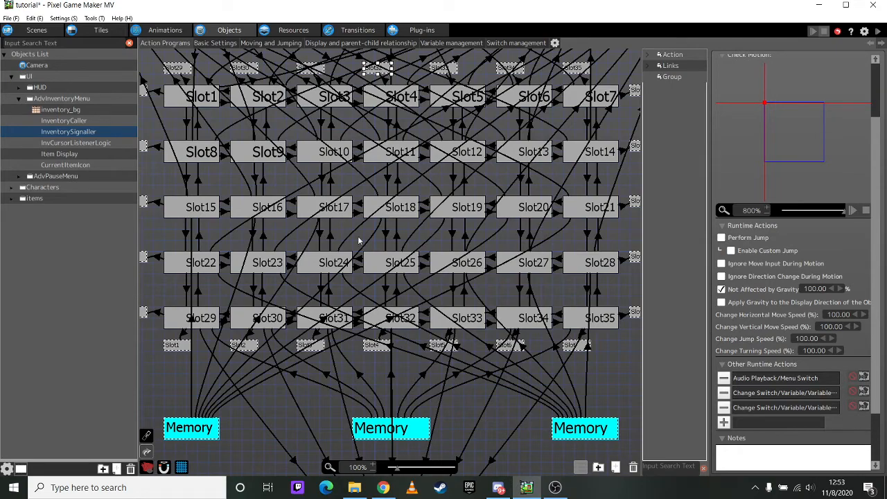
pyautogui.moveTo(345, 169); pyautogui.dragTo(505, 263, button='middle')
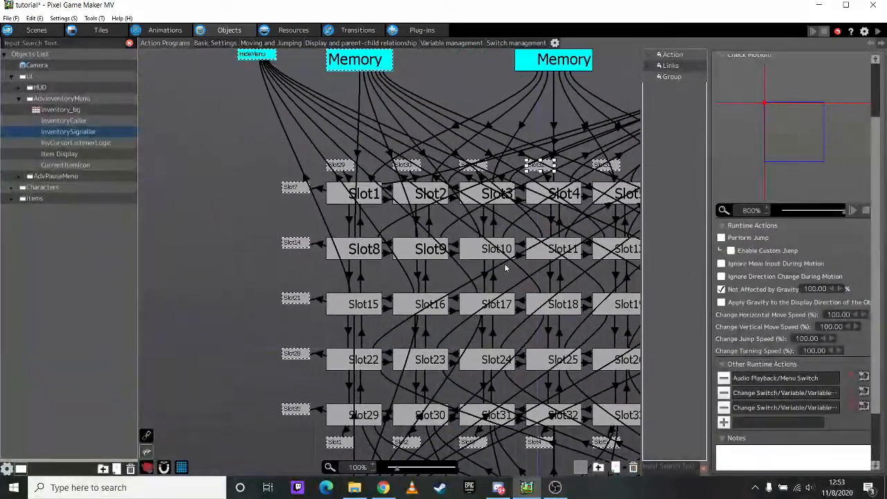
# Inspect Slot1's audio playback runtime action and preview its Menu Switch sound effect, leaving the settings unchanged.
pyautogui.click(369, 196)
pyautogui.click(373, 464)
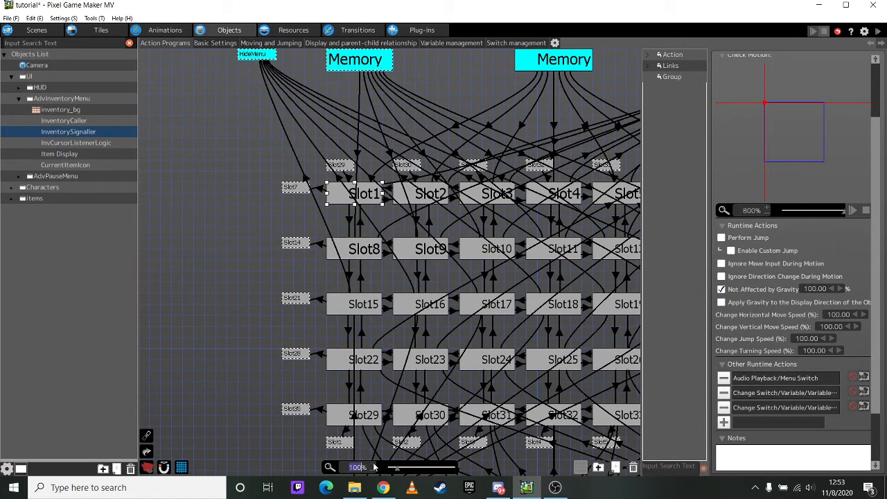
pyautogui.click(373, 463)
pyautogui.moveTo(359, 293); pyautogui.dragTo(460, 450, button='middle')
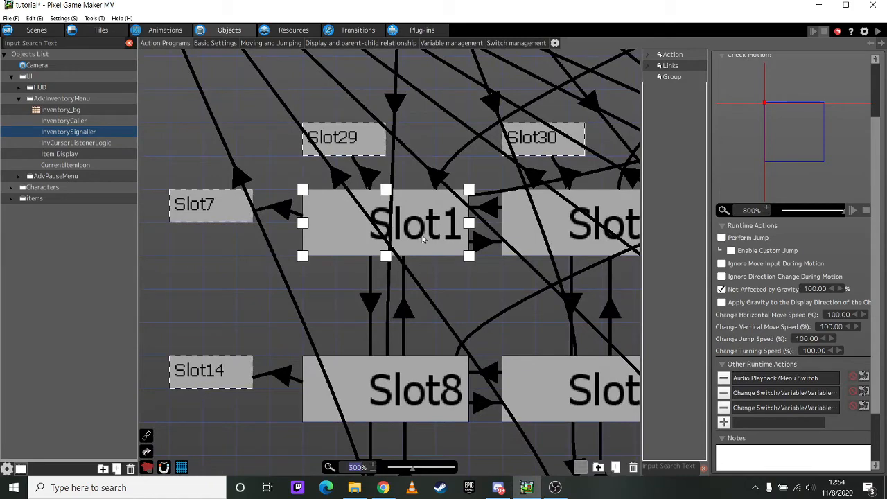
pyautogui.moveTo(527, 307); pyautogui.dragTo(404, 207, button='middle')
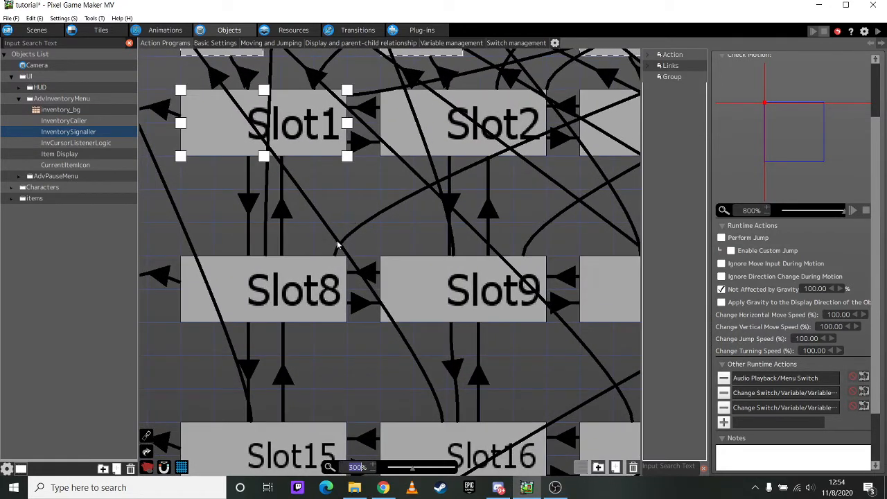
pyautogui.doubleClick(782, 378)
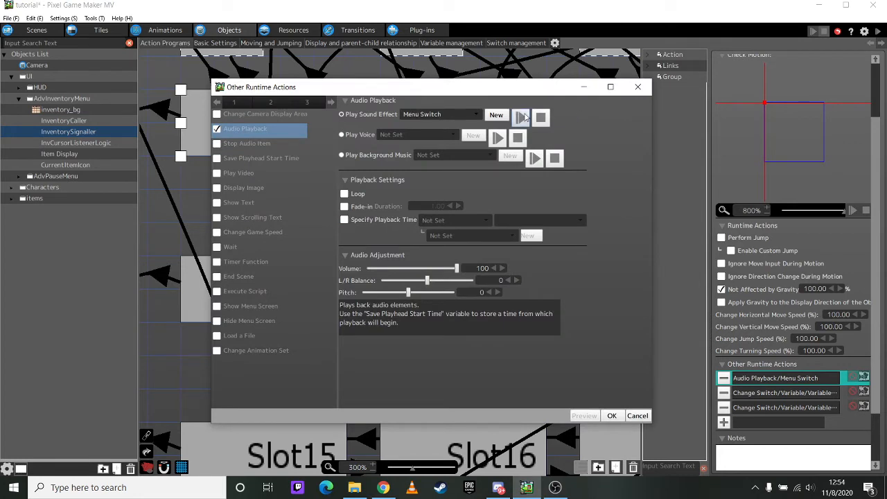
pyautogui.click(526, 117)
pyautogui.click(525, 117)
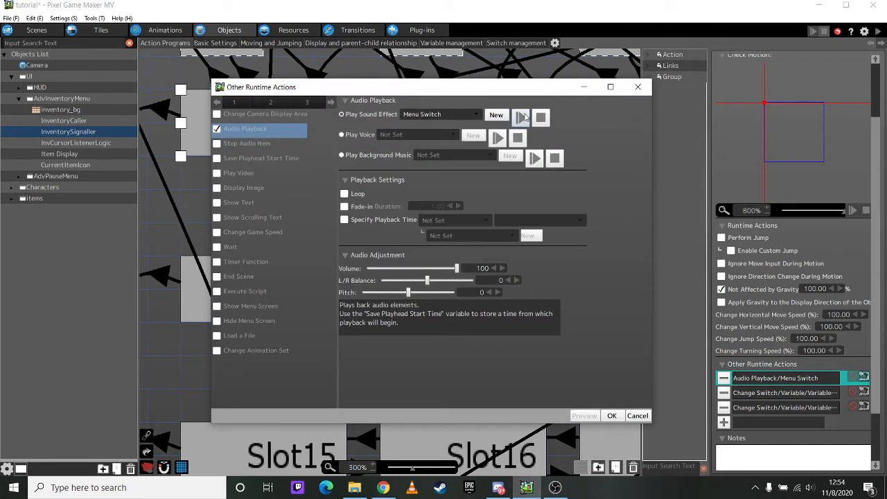
pyautogui.click(638, 87)
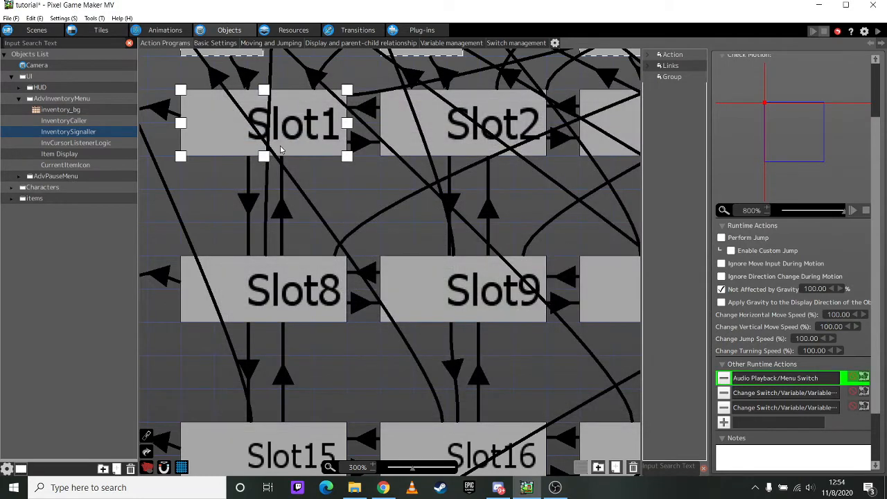
# Check Slot1's two variable-change runtime actions, for CurrentSlot and CurrentItem, without changing them.
pyautogui.doubleClick(790, 392)
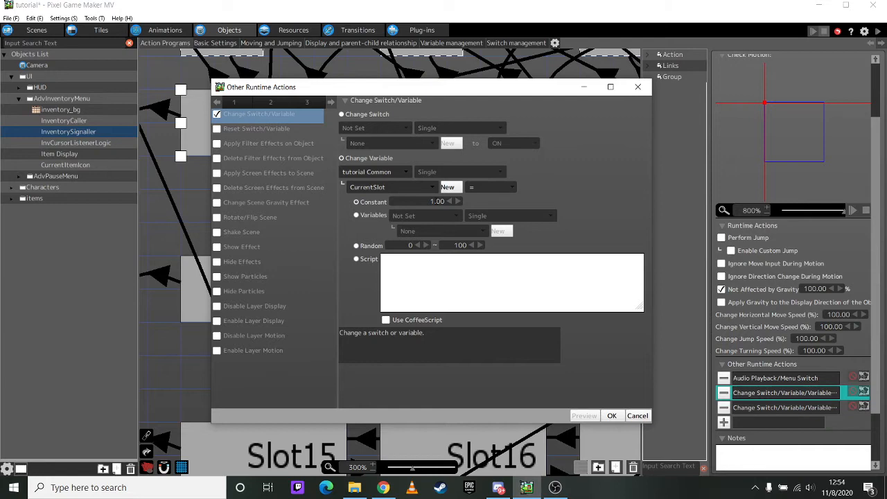
pyautogui.click(636, 88)
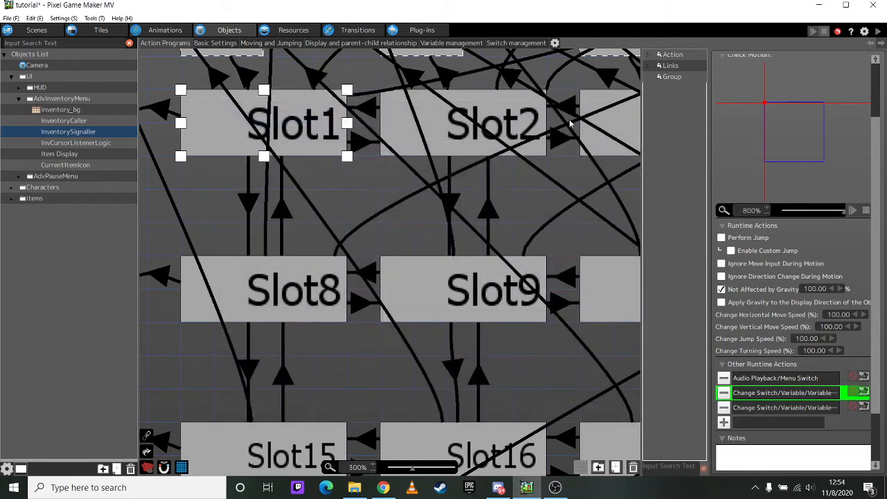
pyautogui.click(743, 410)
pyautogui.doubleClick(744, 411)
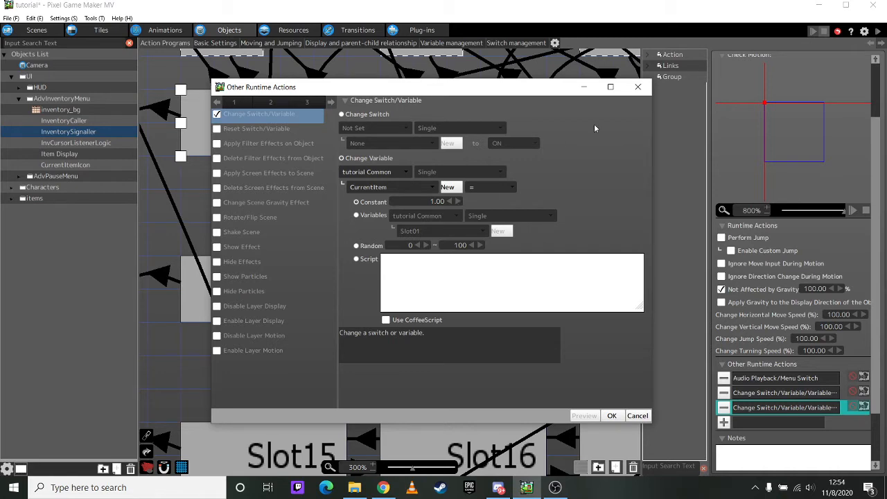
pyautogui.click(637, 87)
# Check the CurrentSlot and CurrentItem variable changes among Slot2's runtime actions without changing them.
pyautogui.click(396, 119)
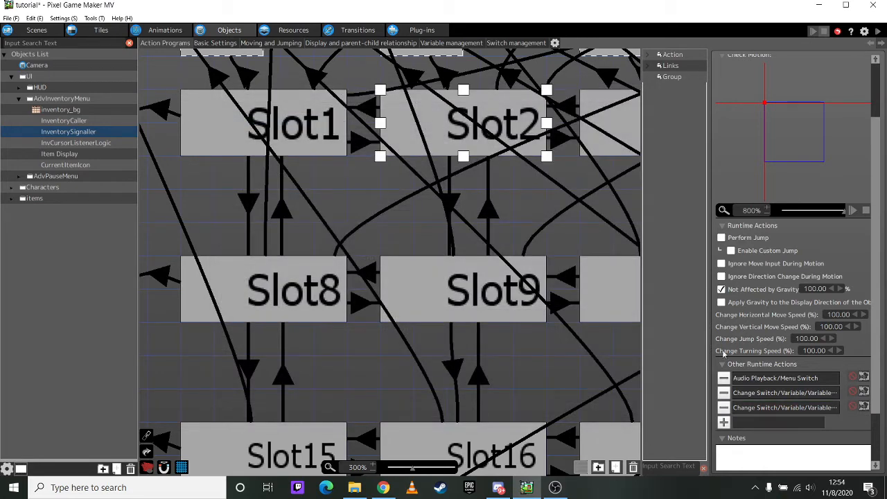
pyautogui.doubleClick(748, 398)
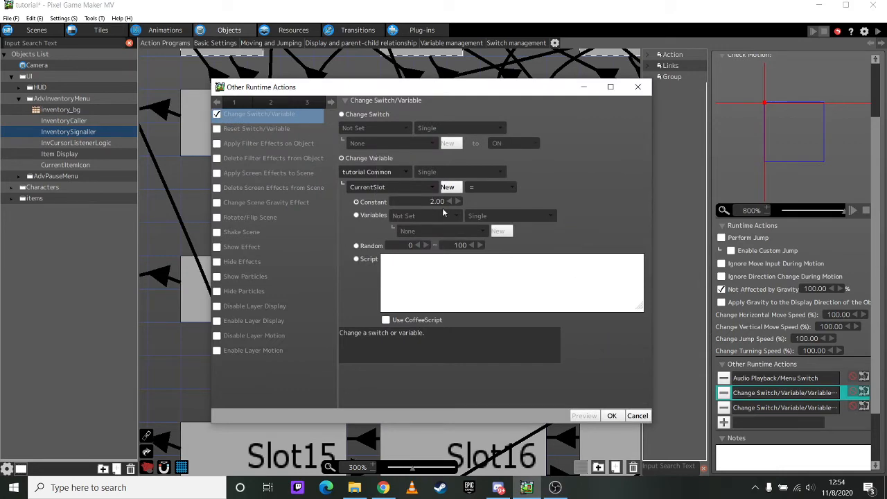
pyautogui.click(636, 88)
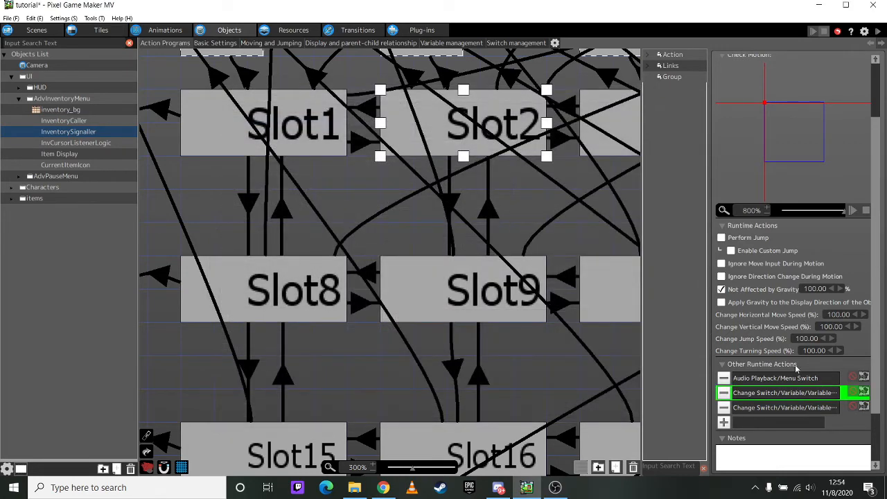
pyautogui.doubleClick(785, 410)
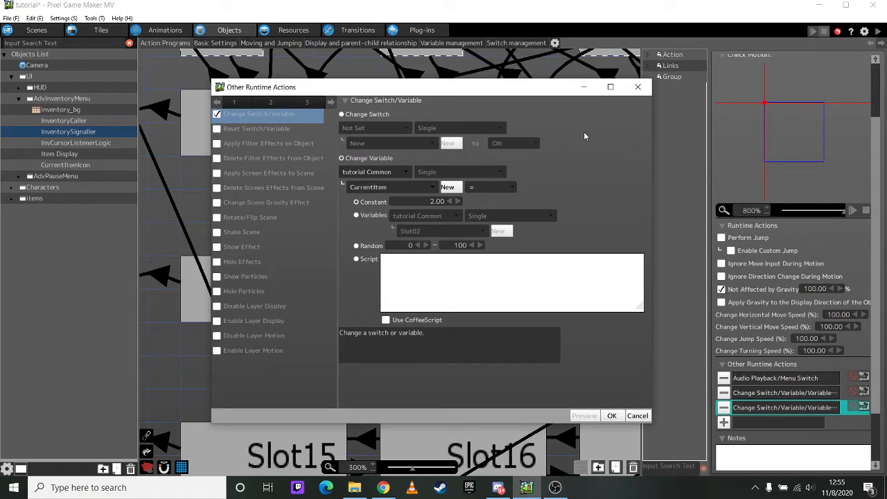
pyautogui.click(638, 90)
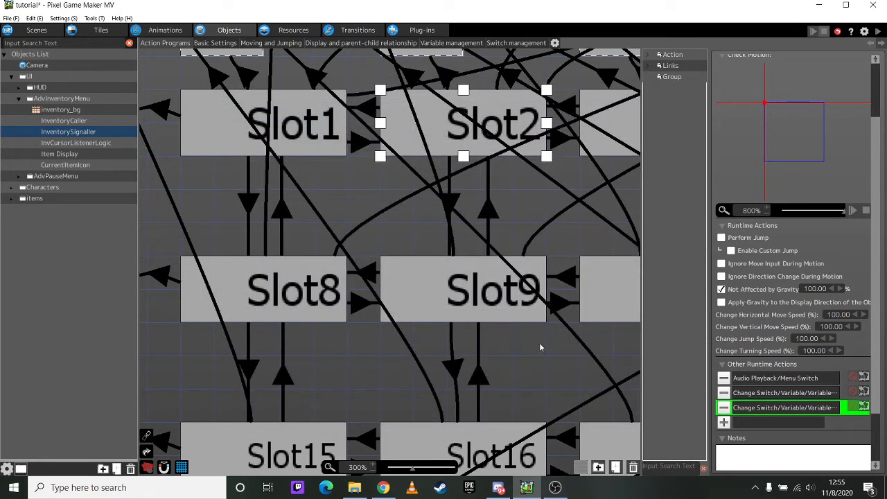
# Review InventorySignaller's grid up to WaitForCall, and examine the Call Inventory Menu action in InventoryCaller.
pyautogui.click(374, 471)
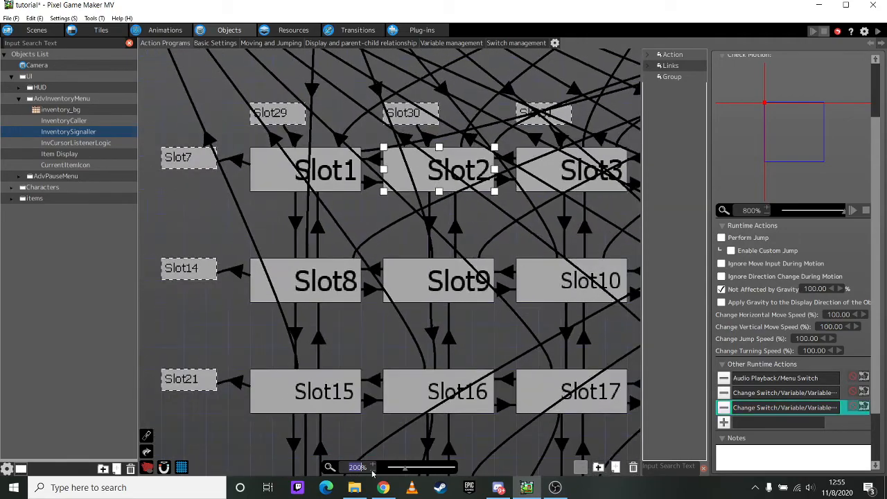
pyautogui.click(374, 470)
pyautogui.moveTo(549, 421); pyautogui.dragTo(399, 363, button='middle')
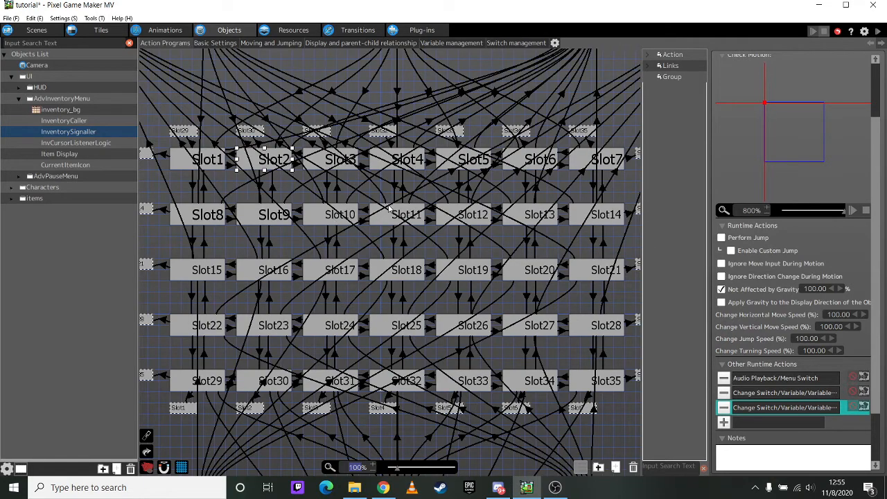
pyautogui.scroll(3, 401, 286)
pyautogui.moveTo(401, 286); pyautogui.dragTo(398, 437, button='middle')
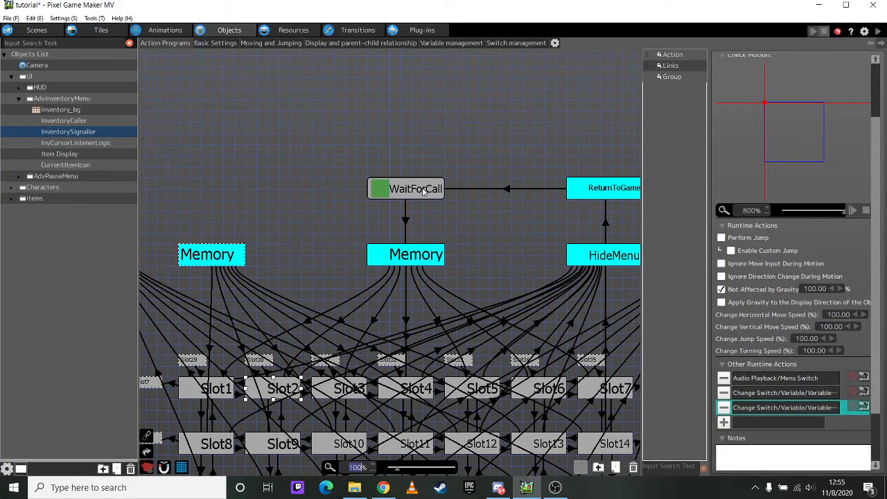
pyautogui.click(82, 121)
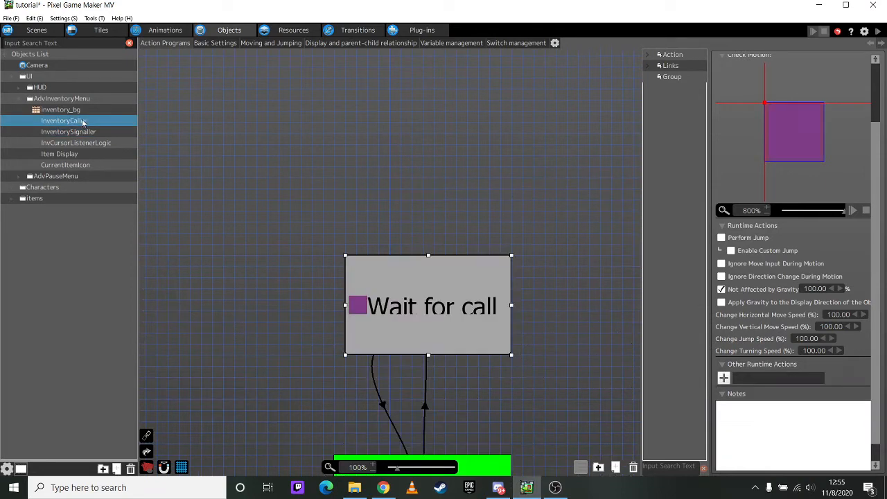
pyautogui.scroll(-4, 306, 208)
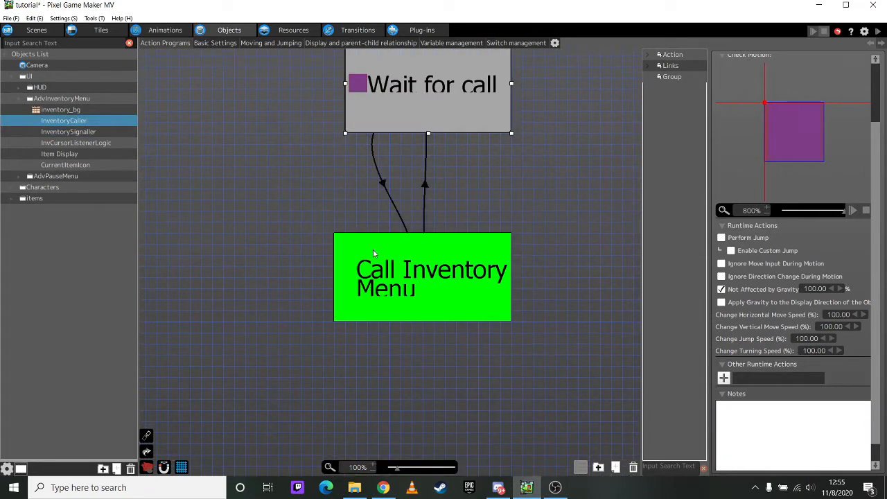
pyautogui.click(374, 248)
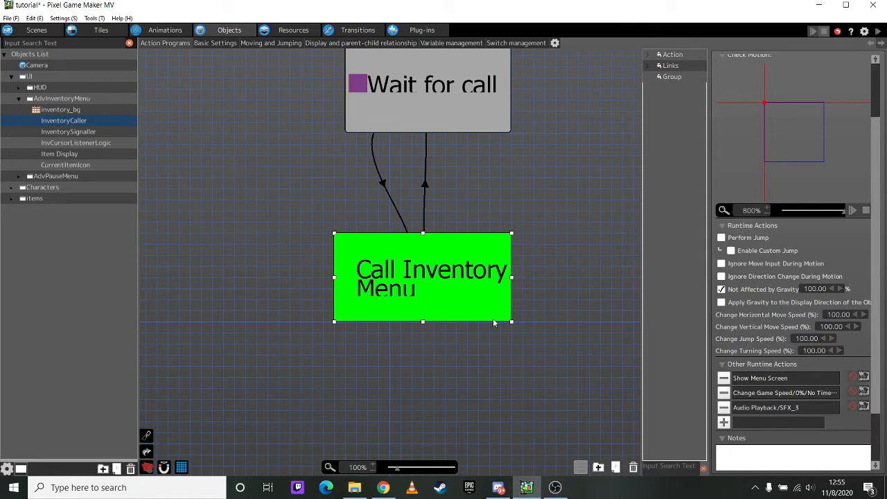
# Inspect the object-action condition on InventorySignaller's link from WaitForCall to Memory, leaving it unchanged.
pyautogui.click(65, 132)
pyautogui.scroll(3, 312, 100)
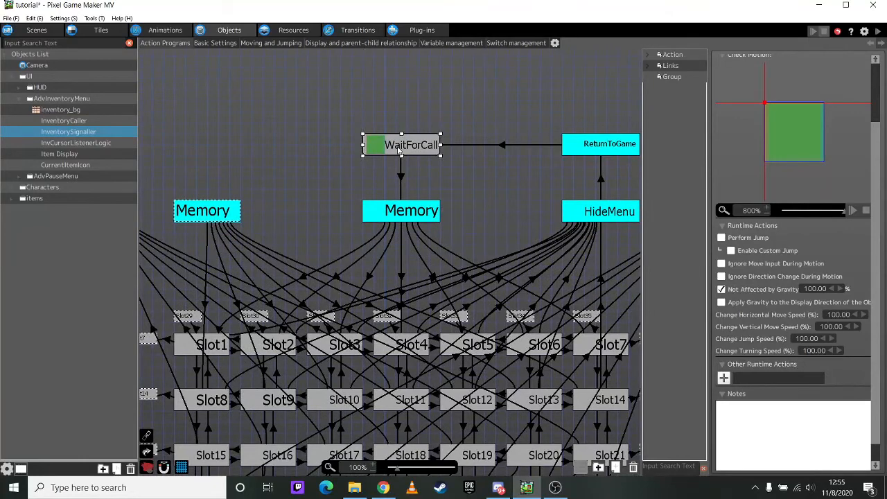
pyautogui.click(400, 178)
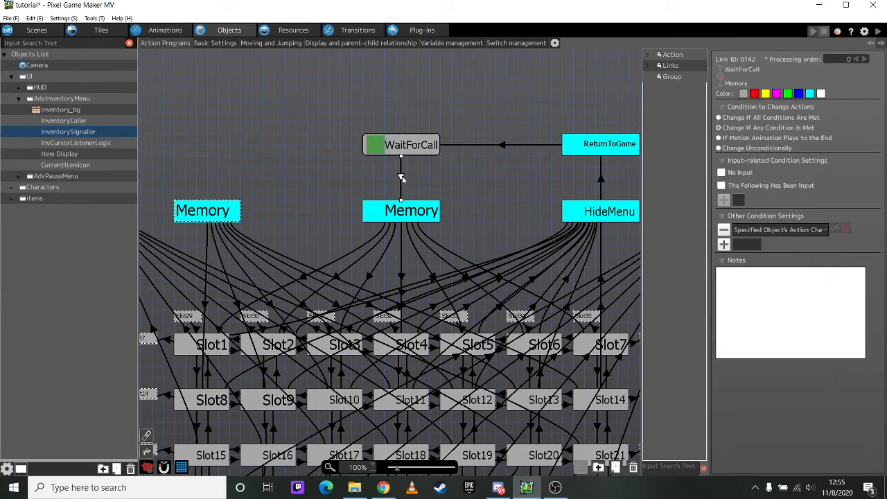
pyautogui.doubleClick(760, 230)
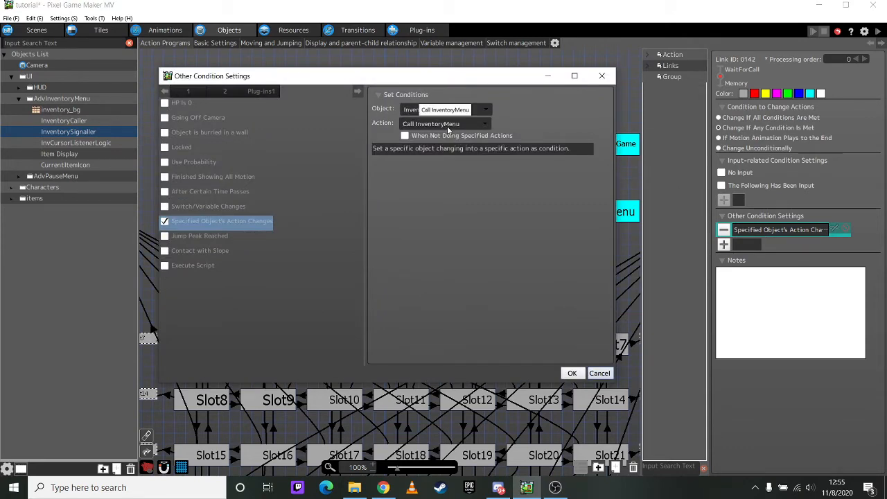
pyautogui.click(601, 75)
# Inspect the Memory action and the variable condition on its link to Slot1, leaving the condition unchanged.
pyautogui.click(401, 212)
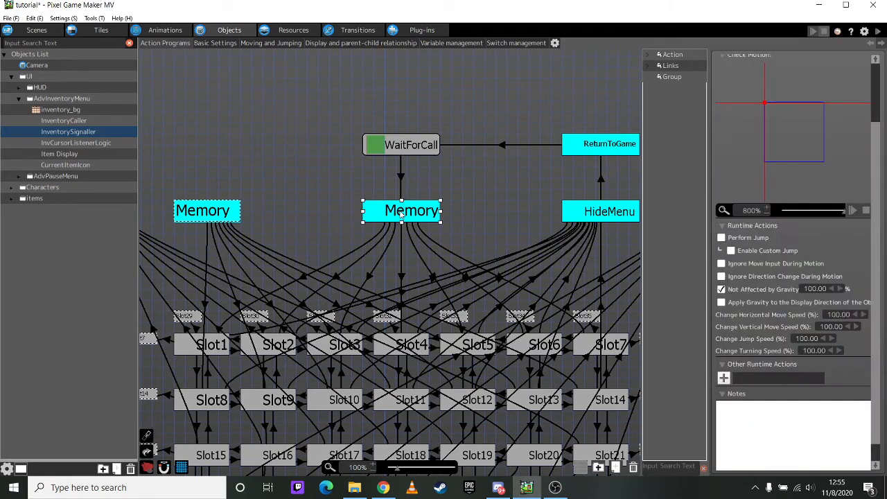
pyautogui.moveTo(350, 271); pyautogui.dragTo(350, 141, button='middle')
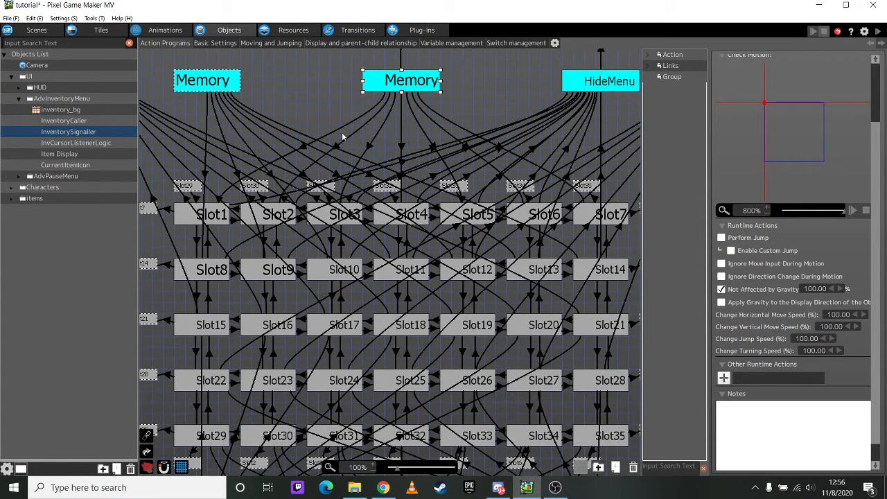
pyautogui.click(339, 130)
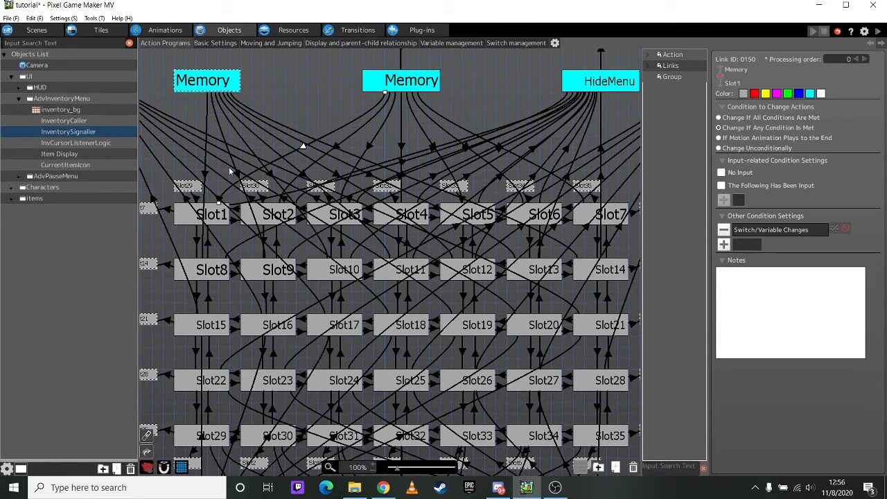
pyautogui.click(755, 231)
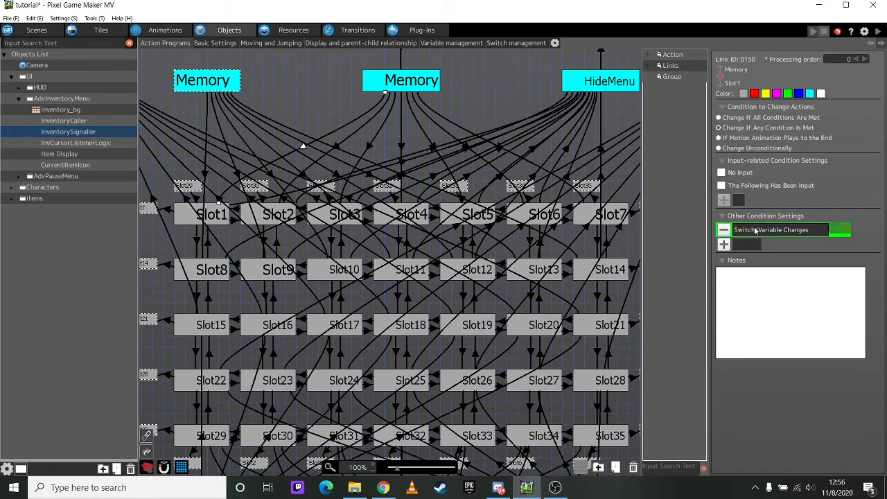
pyautogui.doubleClick(755, 231)
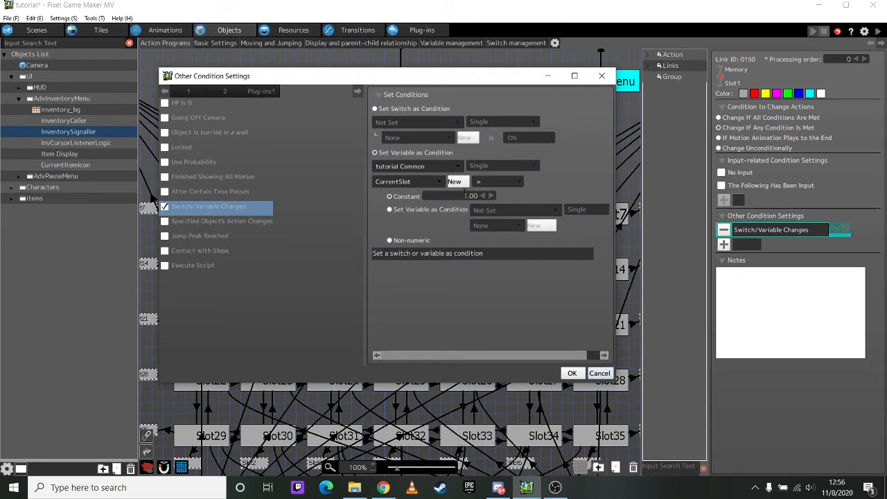
pyautogui.click(601, 75)
# Review the Slot01, CurrentItem and CurrentSlot entries in the project's Inventory variables, including where each one is used.
pyautogui.click(293, 30)
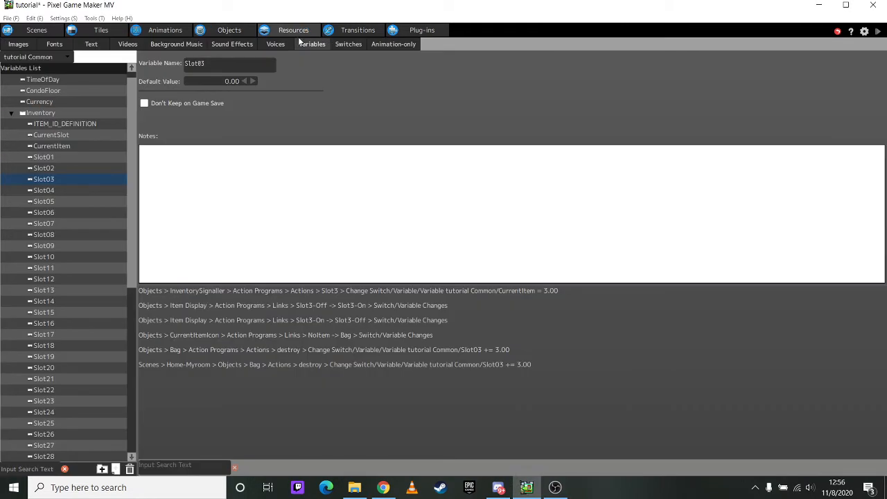
pyautogui.click(46, 156)
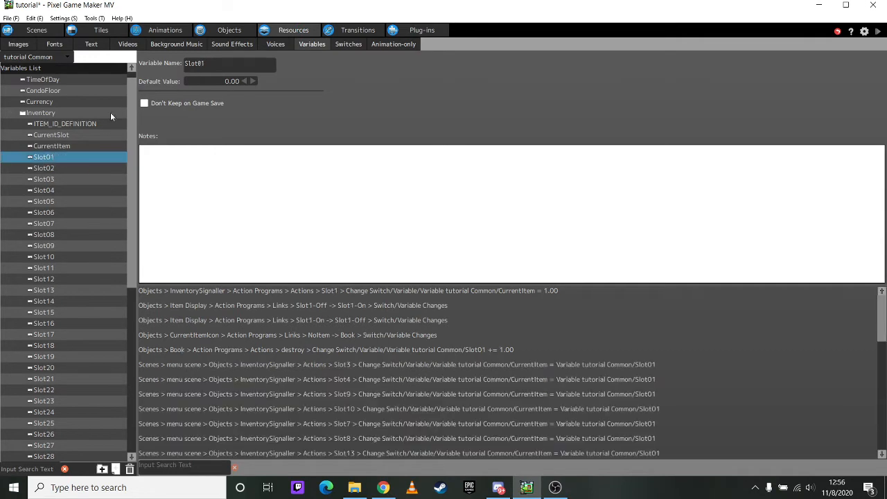
pyautogui.click(60, 147)
pyautogui.click(65, 136)
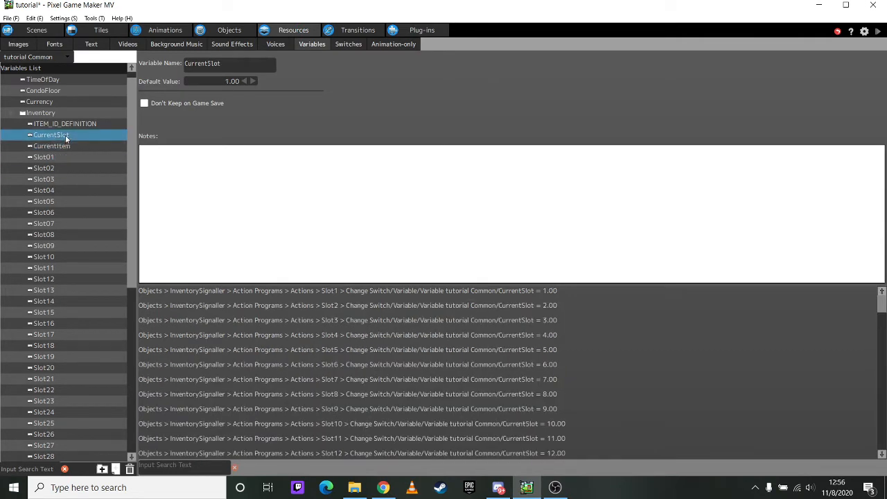
# Compare the CurrentSlot variable conditions on InventorySignaller's links from Memory to Slot1 and from Memory to Slot2, leaving both unchanged.
pyautogui.click(229, 31)
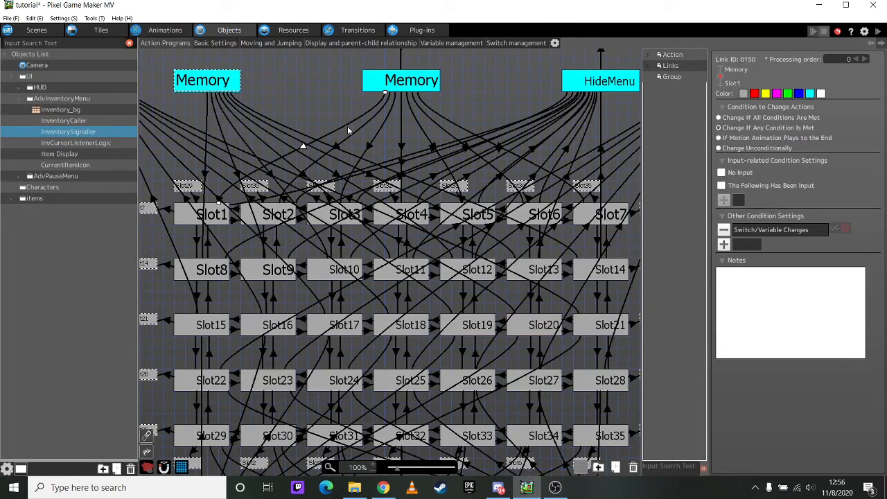
pyautogui.doubleClick(761, 232)
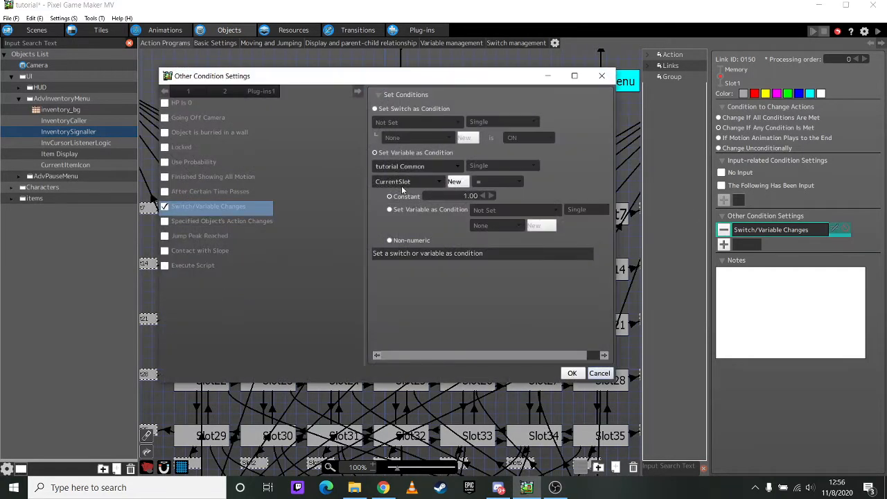
pyautogui.click(599, 372)
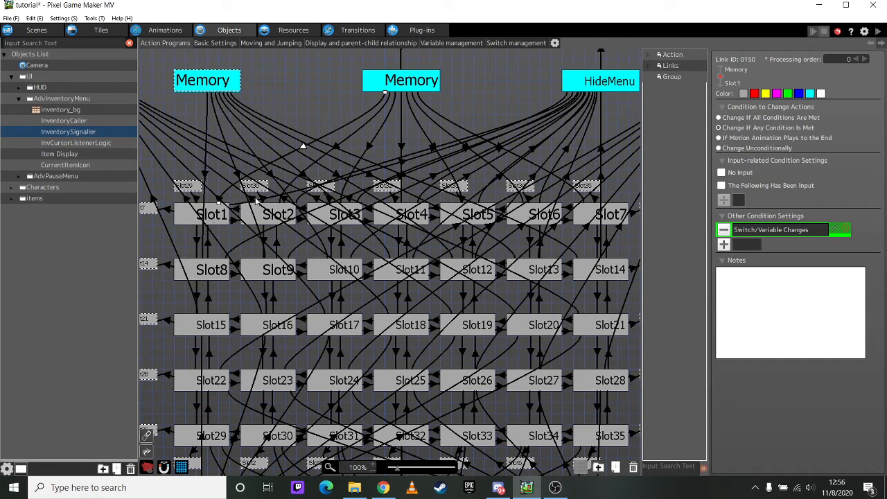
pyautogui.click(338, 143)
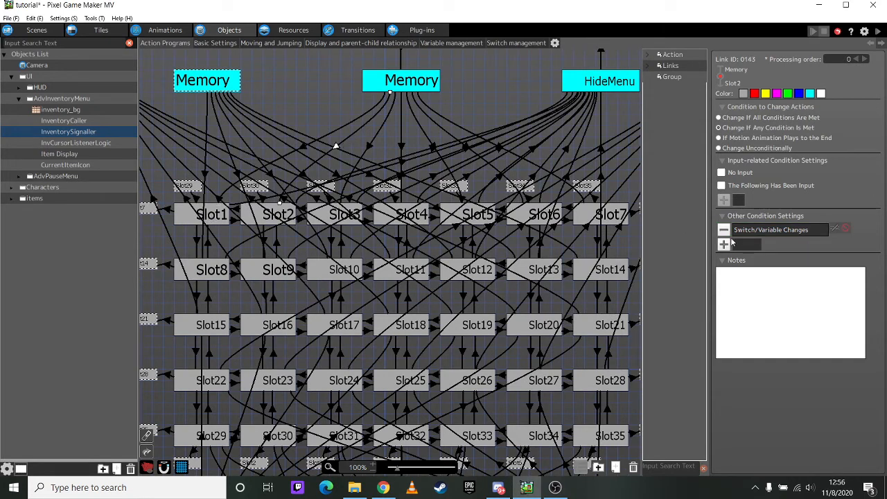
pyautogui.doubleClick(760, 232)
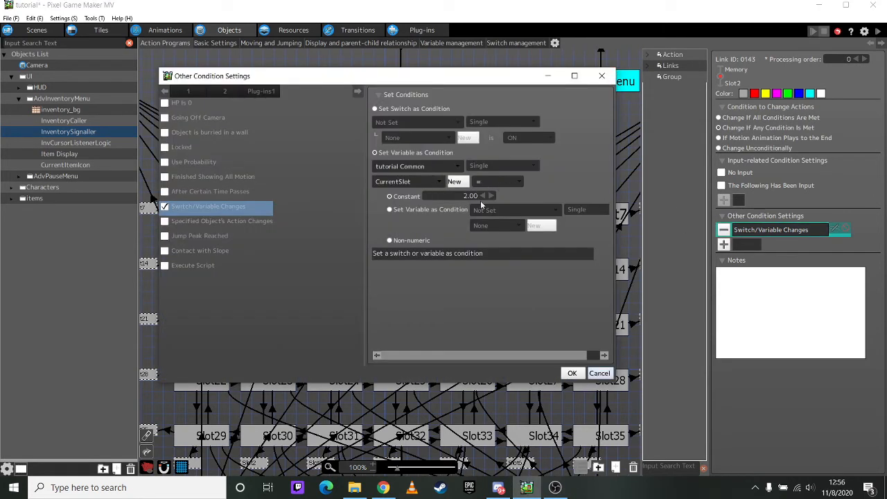
pyautogui.click(600, 374)
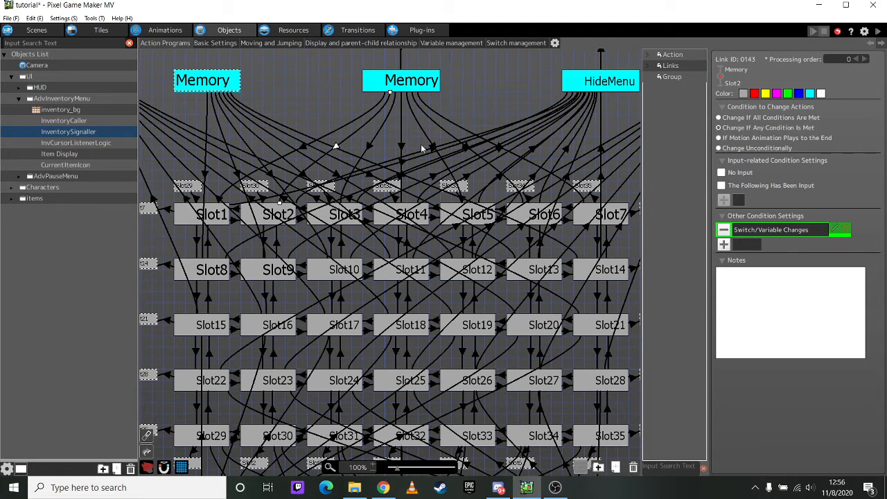
# Examine the Memory action and its alias copies around the slot grid, following their links to the slots.
pyautogui.click(409, 86)
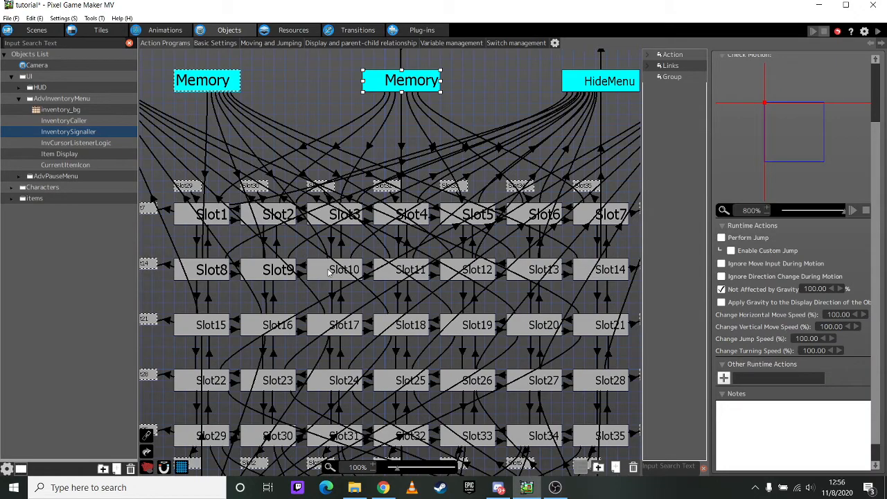
pyautogui.moveTo(331, 274); pyautogui.dragTo(440, 260, button='middle')
pyautogui.click(322, 78)
pyautogui.moveTo(344, 251); pyautogui.dragTo(344, 114, button='middle')
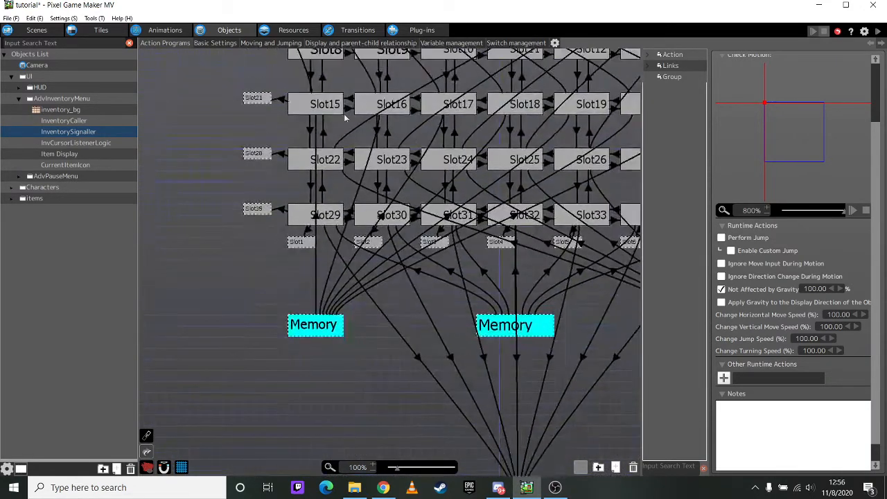
pyautogui.click(496, 325)
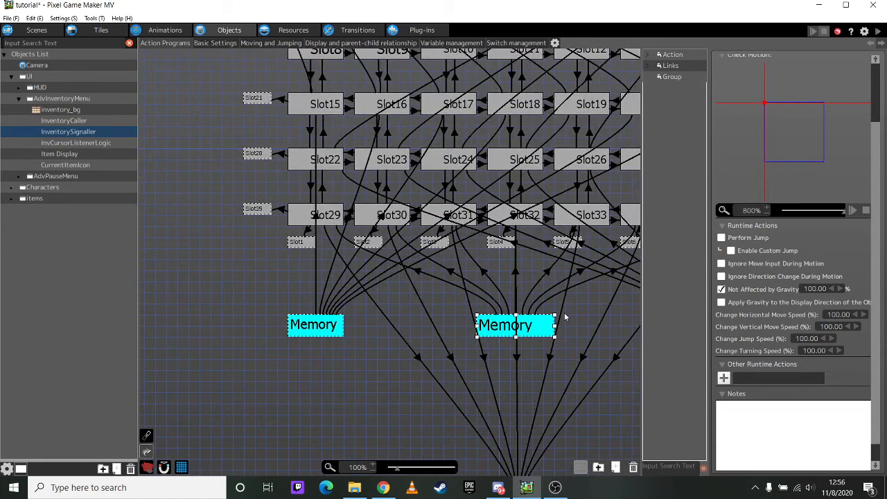
pyautogui.moveTo(565, 316); pyautogui.dragTo(386, 396, button='middle')
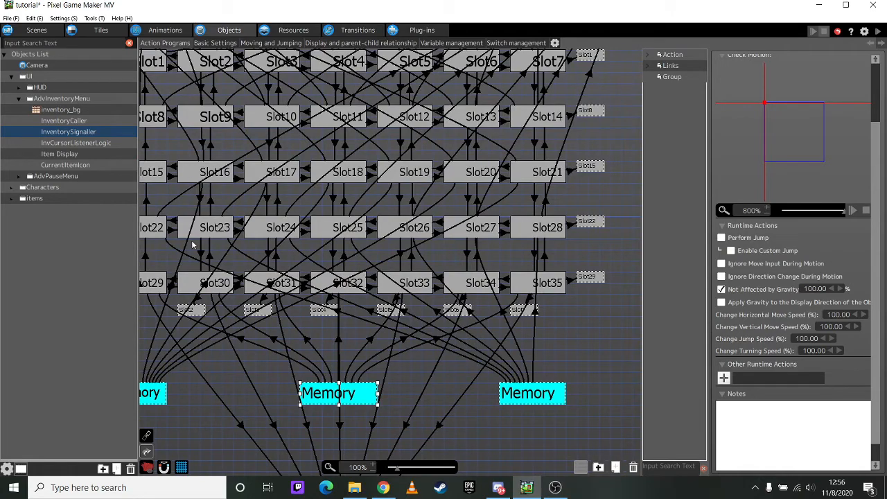
pyautogui.moveTo(263, 201); pyautogui.dragTo(305, 239, button='middle')
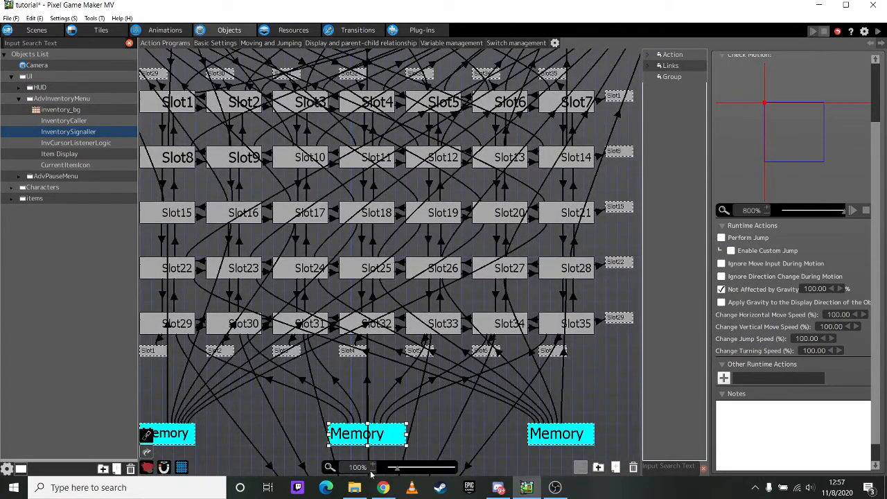
pyautogui.moveTo(372, 229); pyautogui.dragTo(279, 295, button='middle')
pyautogui.moveTo(361, 124); pyautogui.dragTo(493, 327, button='middle')
pyautogui.moveTo(533, 268); pyautogui.dragTo(320, 307, button='middle')
# Examine the HideMenu action with its incoming slot links, and check the input conditions on the link from Slot6 to HideMenu.
pyautogui.click(417, 228)
pyautogui.moveTo(237, 394); pyautogui.dragTo(363, 316, button='middle')
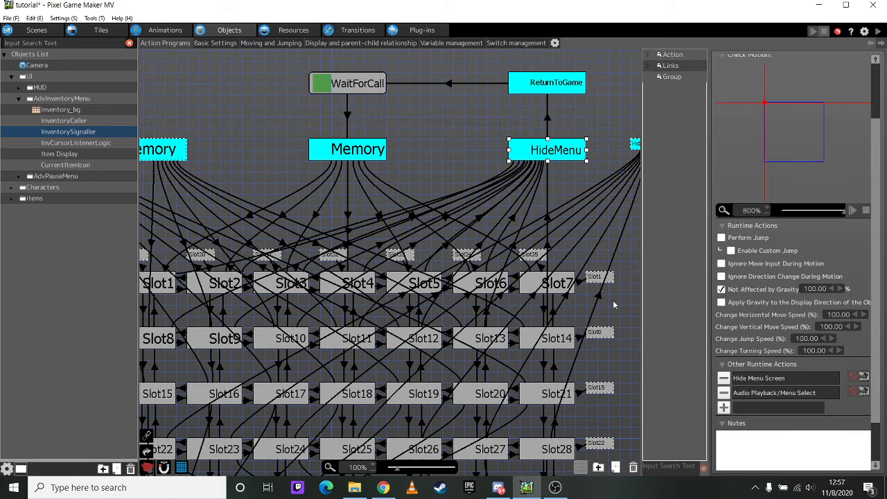
pyautogui.moveTo(613, 300); pyautogui.dragTo(484, 281, button='middle')
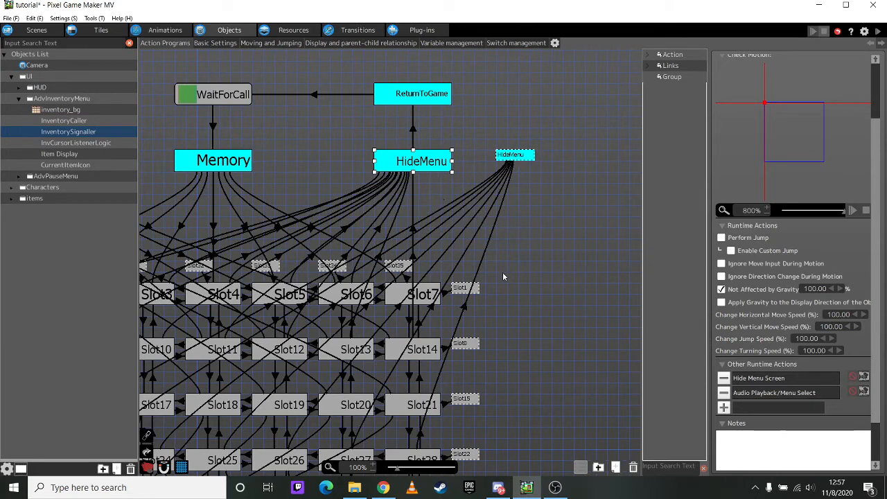
pyautogui.moveTo(514, 288); pyautogui.dragTo(592, 273, button='middle')
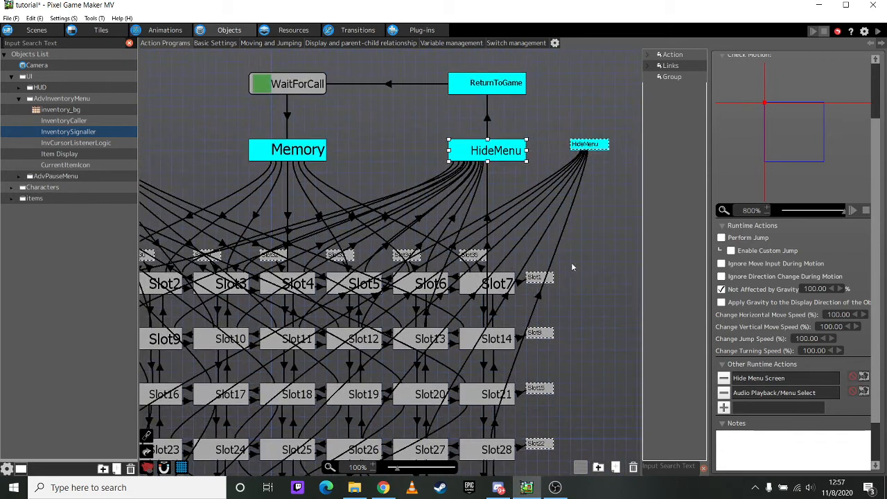
pyautogui.click(456, 210)
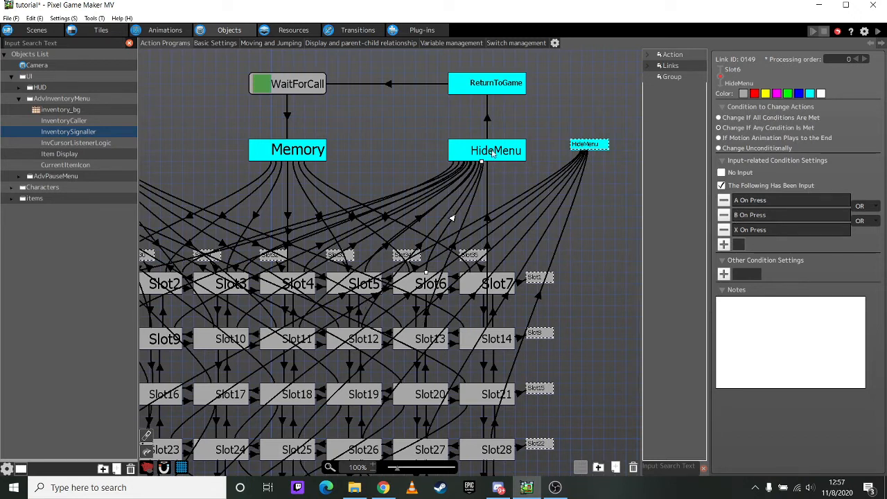
# Inspect the CurrentSlot and CurrentItem variable changes in Slot6's runtime actions without changing them.
pyautogui.click(434, 291)
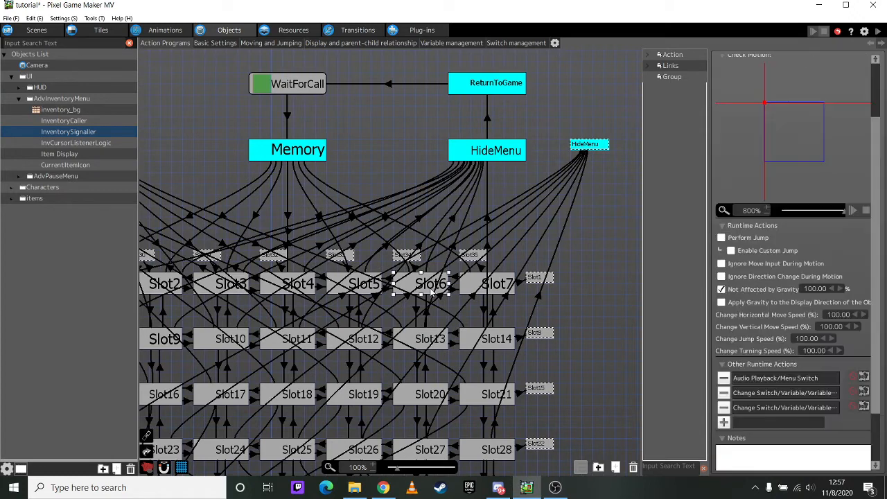
pyautogui.doubleClick(780, 393)
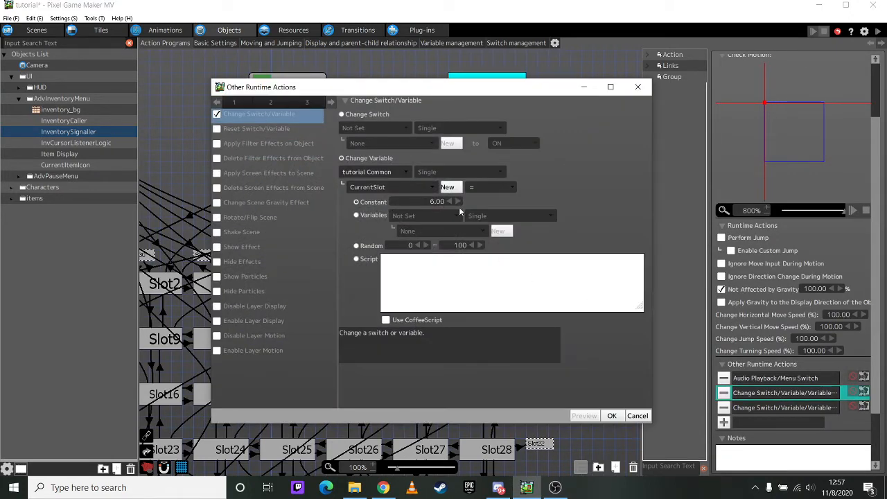
pyautogui.click(638, 416)
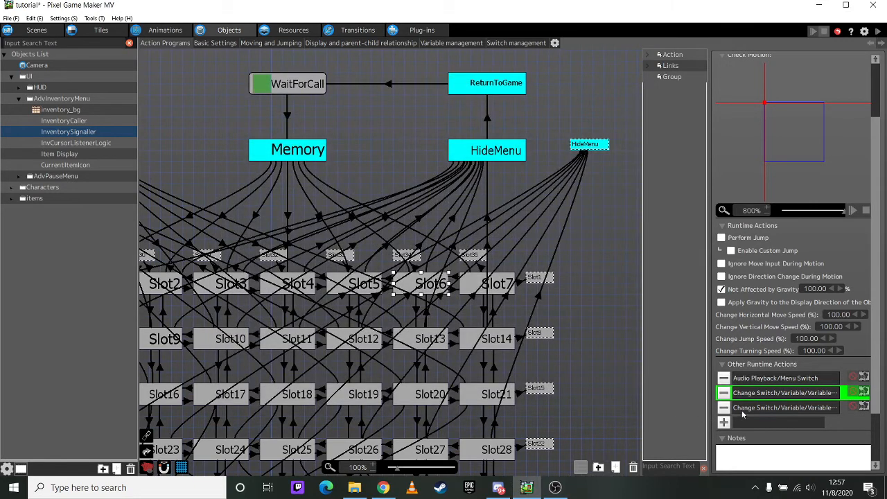
pyautogui.doubleClick(738, 411)
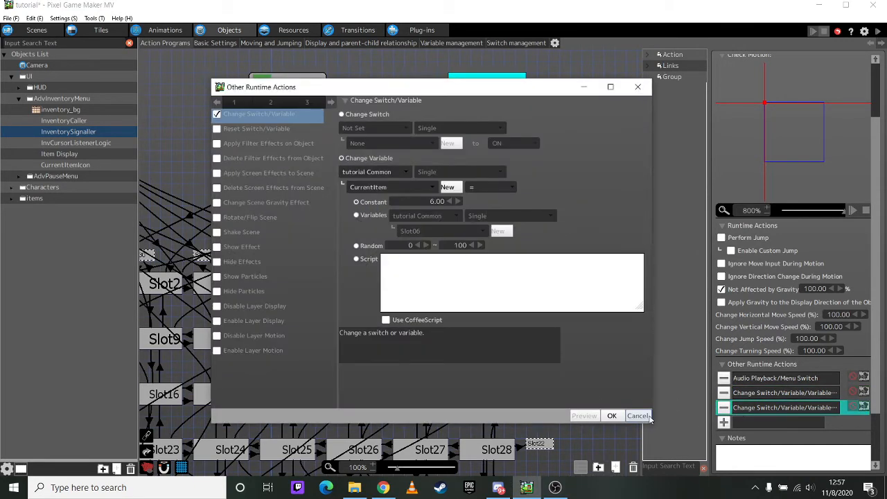
pyautogui.click(637, 415)
# Inspect HideMenu's Hide Menu Screen and Audio Playback runtime actions, previewing the Menu Select sound effect and keeping the settings.
pyautogui.click(499, 149)
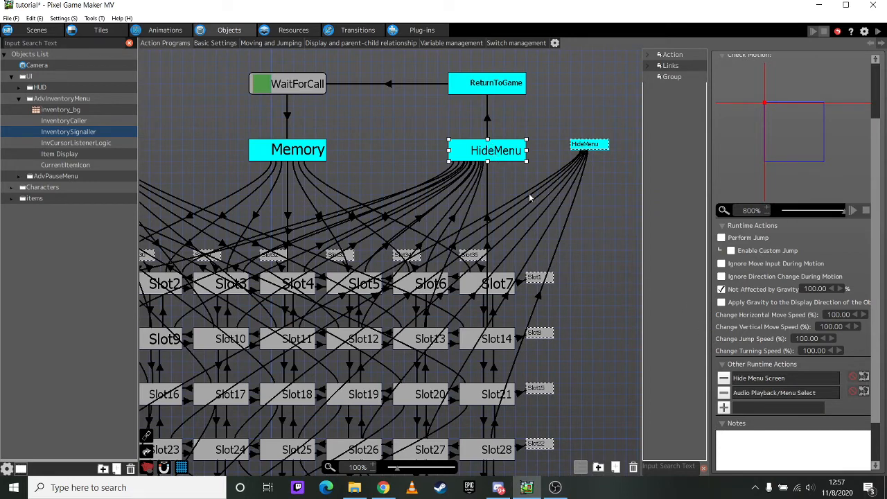
pyautogui.doubleClick(767, 379)
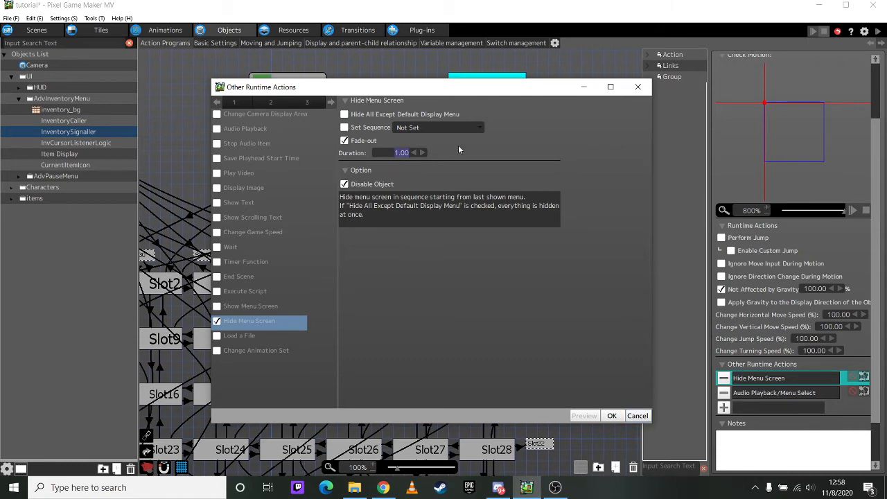
pyautogui.click(641, 90)
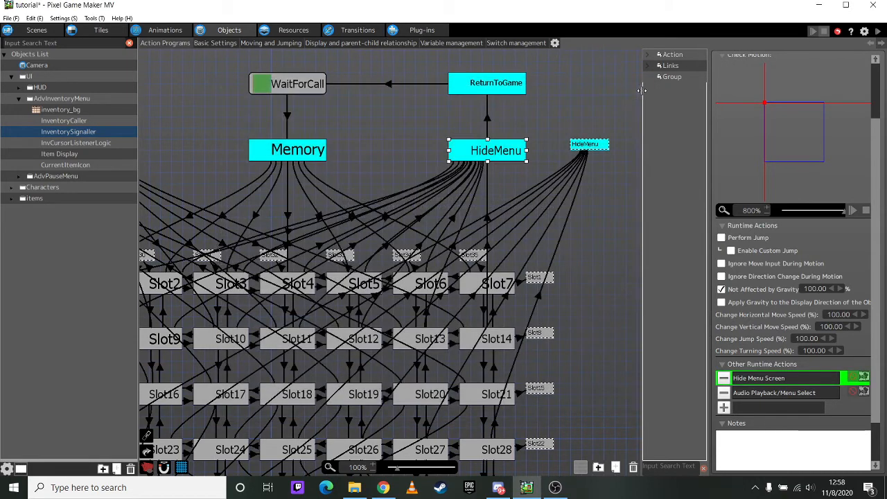
pyautogui.doubleClick(762, 393)
pyautogui.click(521, 118)
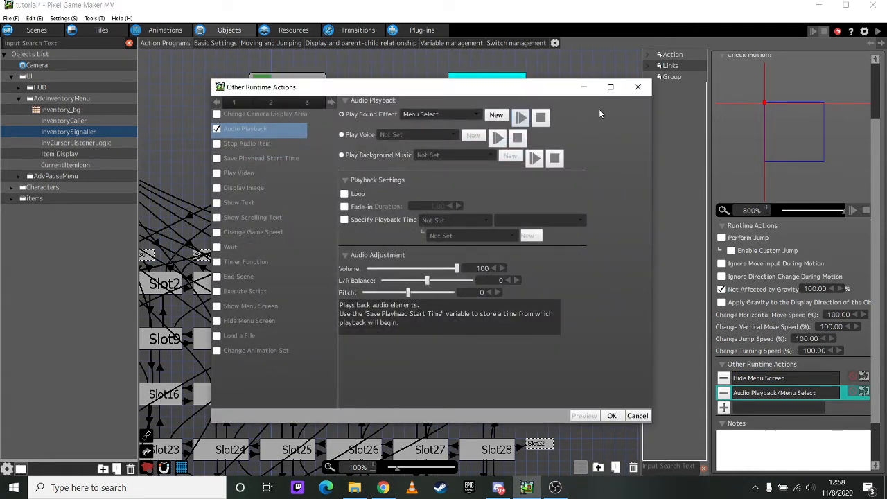
pyautogui.click(636, 92)
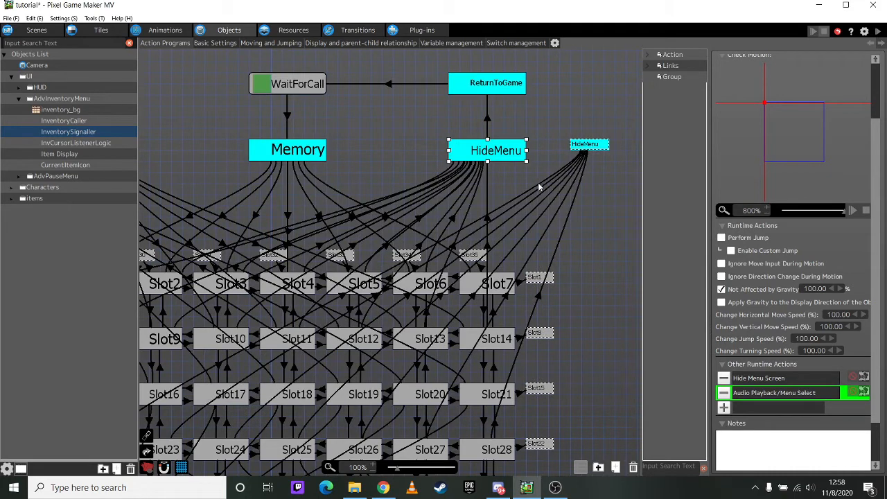
# Compare the After Certain Time Passes condition on the HideMenu to ReturnToGame link with HideMenu's fade-out duration, leaving both unchanged.
pyautogui.moveTo(539, 183); pyautogui.dragTo(545, 226, button='middle')
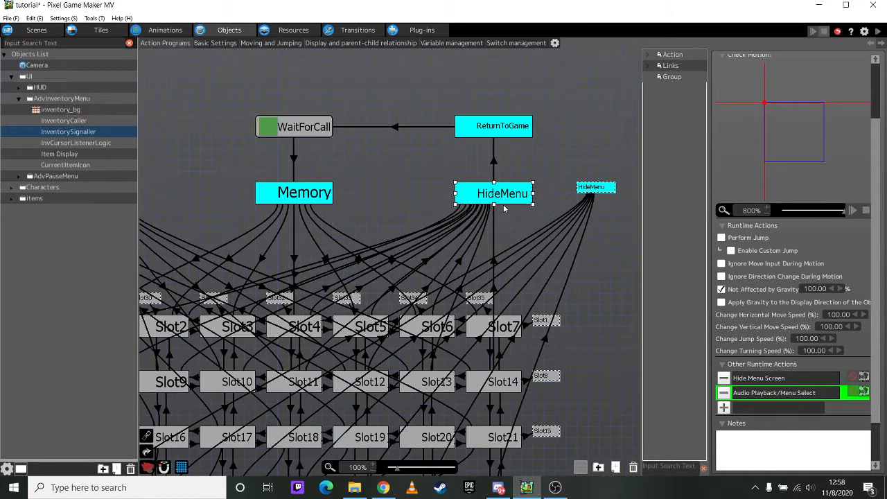
pyautogui.click(492, 163)
pyautogui.click(494, 165)
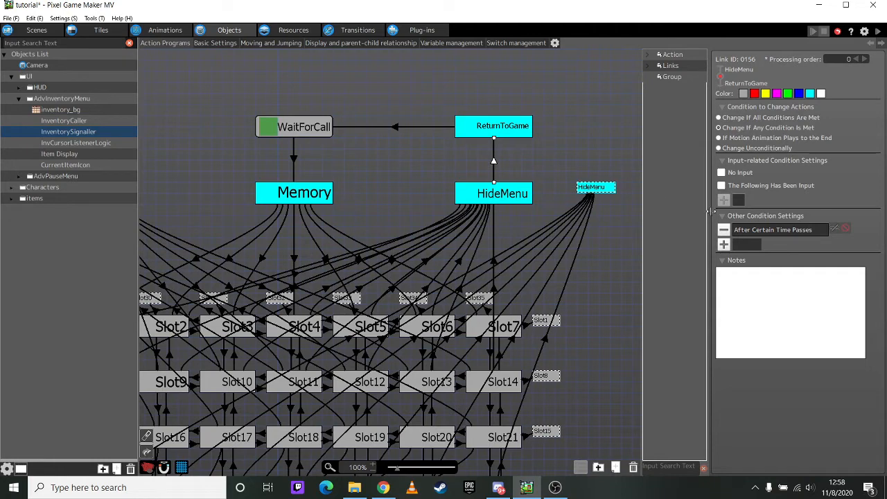
pyautogui.doubleClick(767, 232)
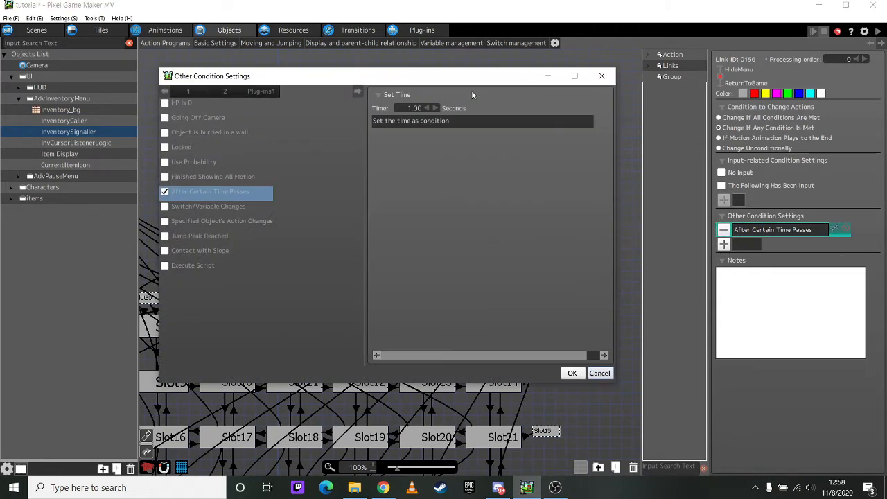
pyautogui.click(410, 108)
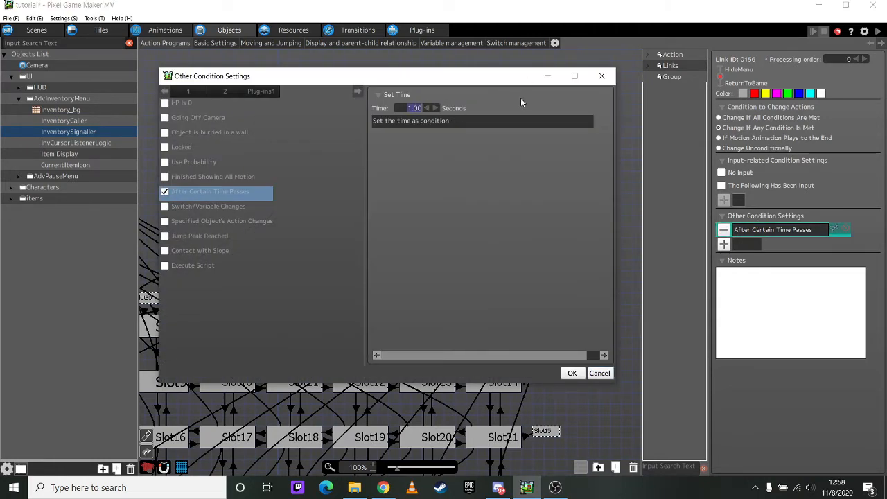
pyautogui.click(602, 75)
pyautogui.click(495, 187)
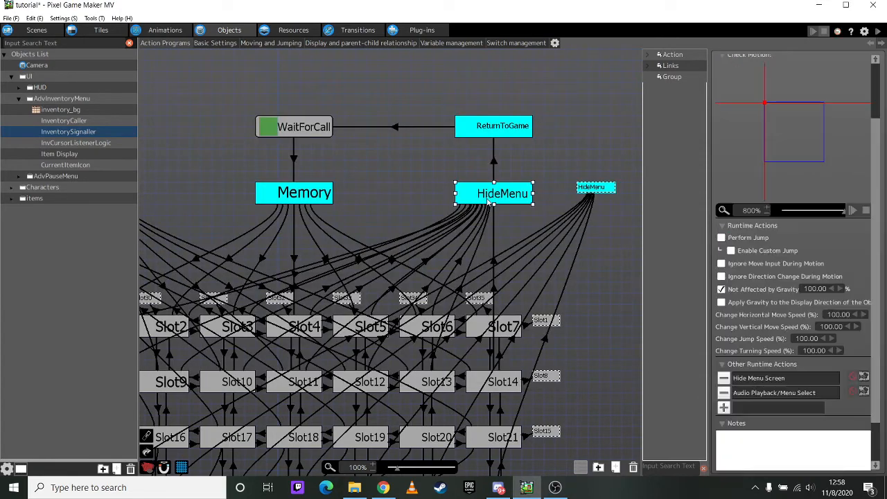
pyautogui.doubleClick(759, 379)
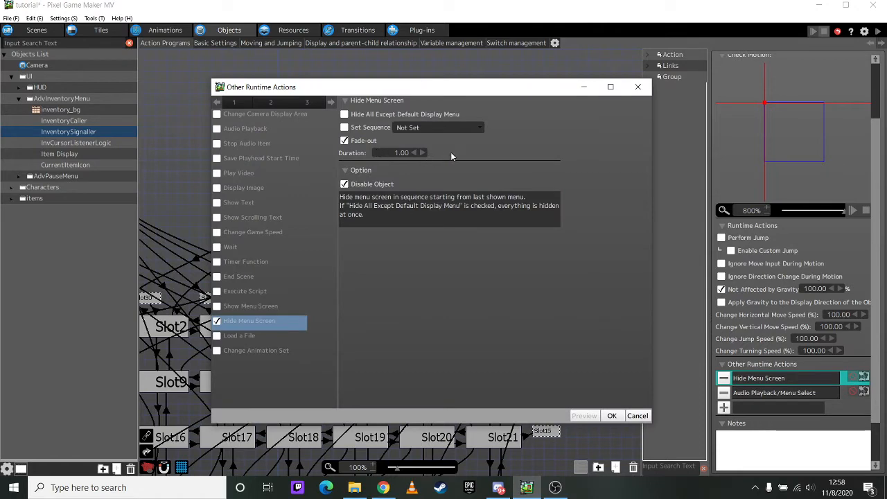
pyautogui.click(636, 87)
# Inspect the Change Game Speed runtime action of ReturnToGame, following the link from HideMenu.
pyautogui.click(494, 163)
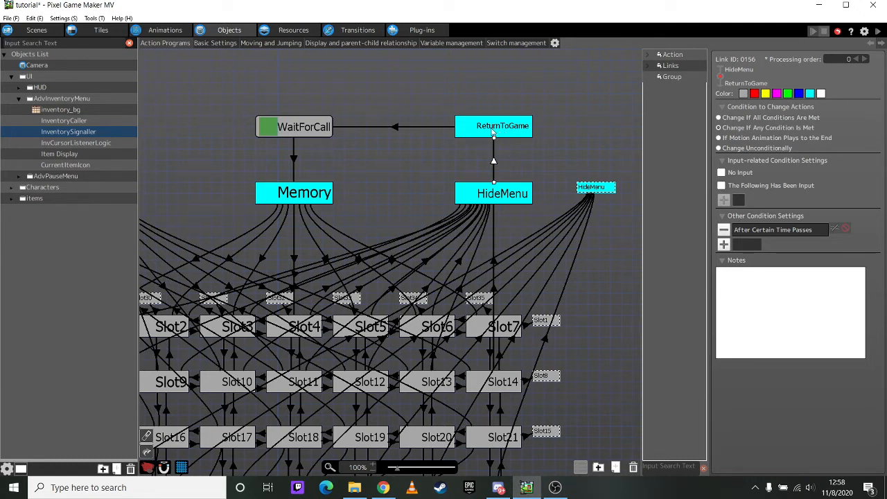
pyautogui.click(493, 130)
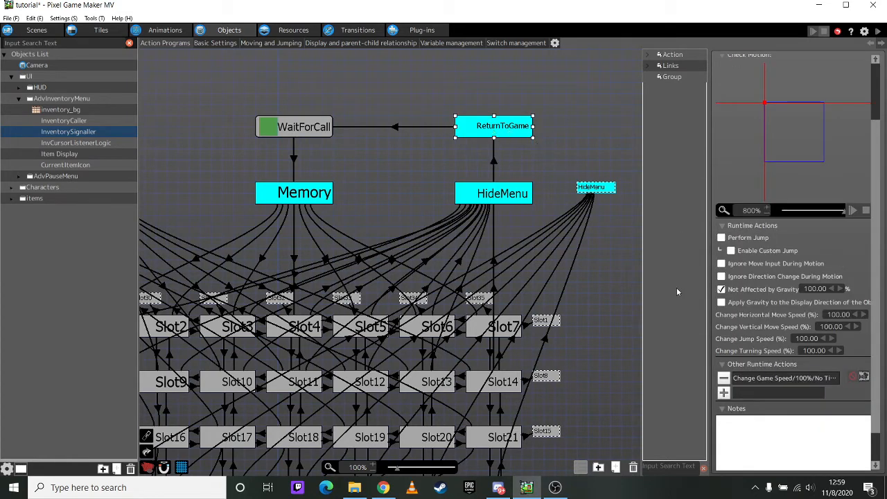
pyautogui.doubleClick(783, 378)
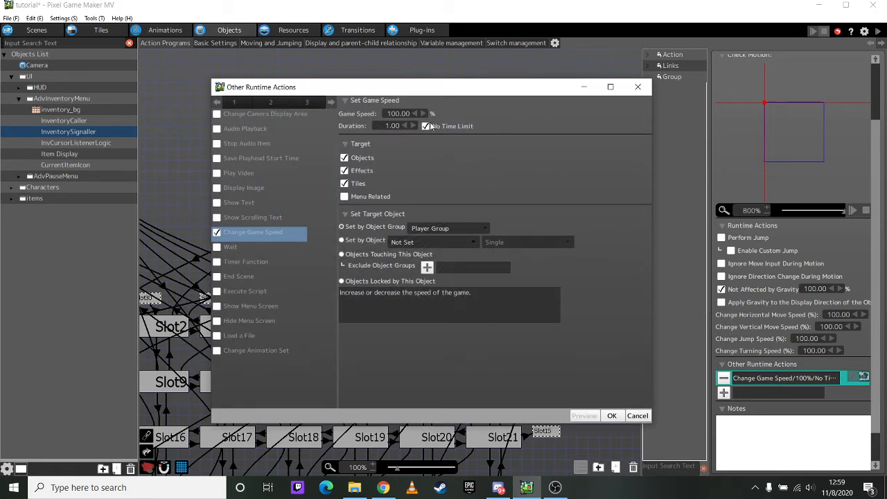
pyautogui.click(637, 88)
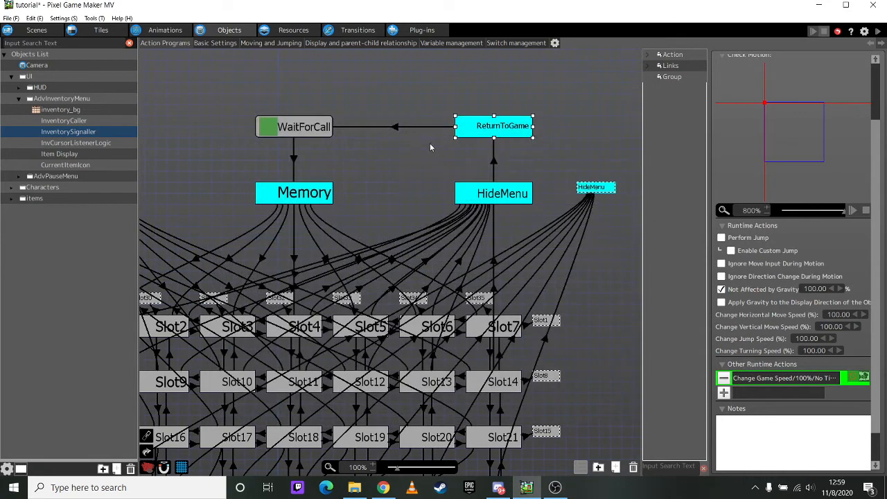
# Check the condition on the link from ReturnToGame to WaitForCall, and review the WaitForCall action with the surrounding slot network.
pyautogui.click(398, 127)
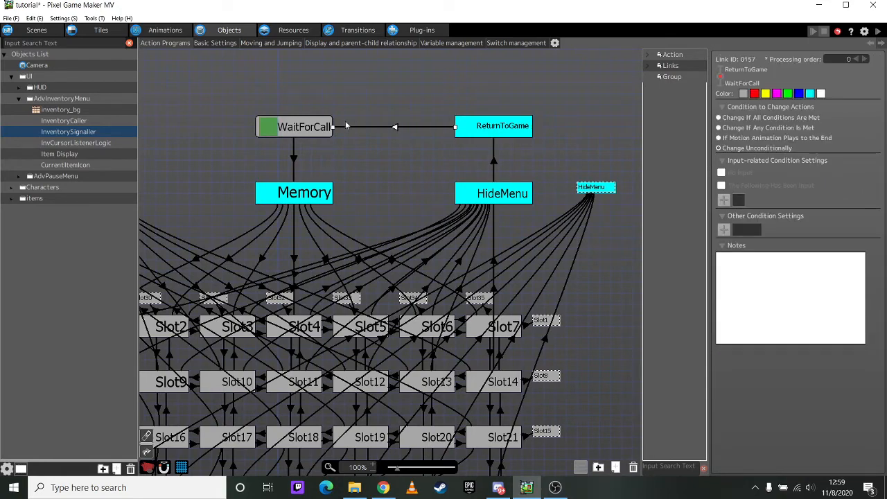
pyautogui.click(297, 127)
pyautogui.moveTo(233, 140); pyautogui.dragTo(346, 167, button='middle')
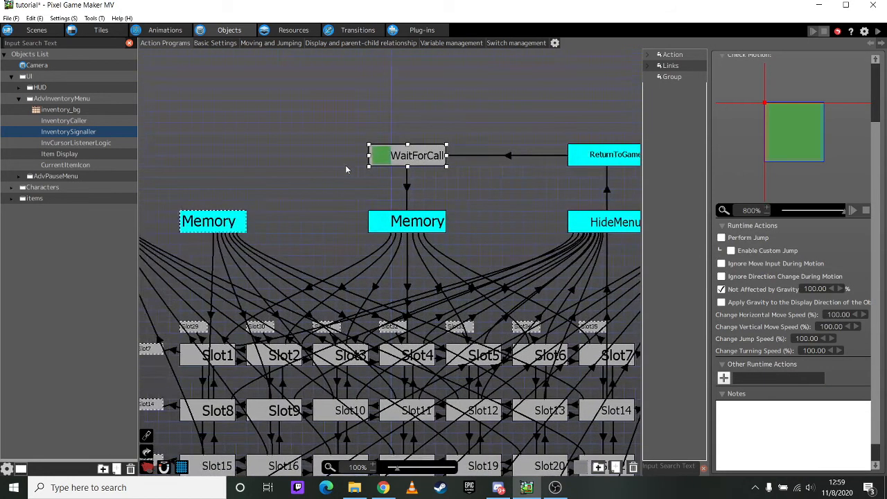
pyautogui.scroll(-7, 457, 248)
pyautogui.scroll(5, 458, 248)
pyautogui.scroll(3, 457, 248)
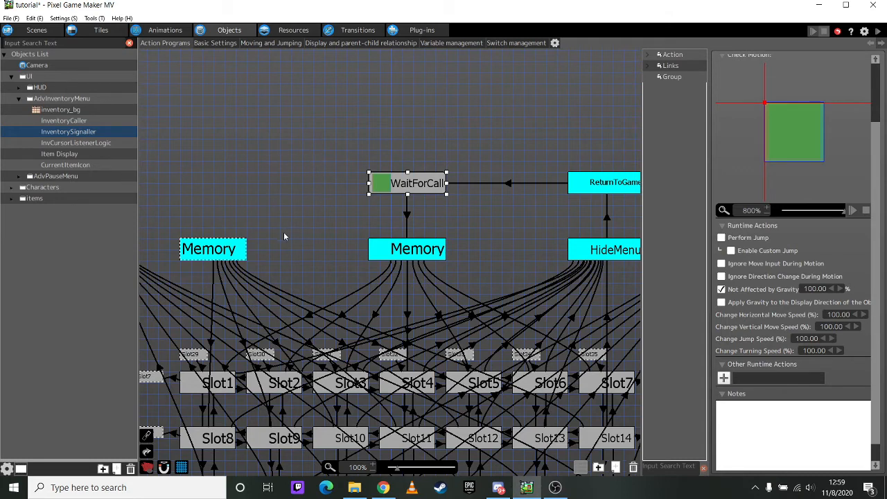
pyautogui.moveTo(294, 240); pyautogui.dragTo(307, 232, button='middle')
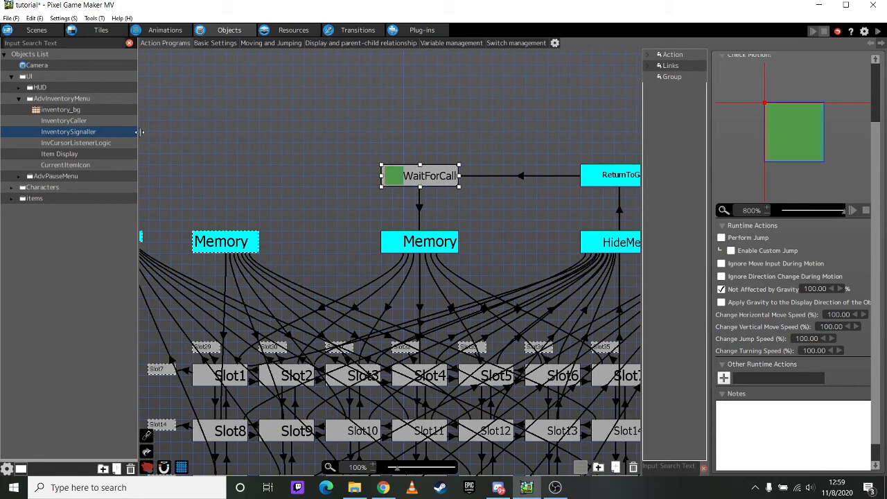
# Examine InvCursorListenerLogic's paired slot On and Off actions, and compare them with the cursor placement in the inventory scene.
pyautogui.click(105, 142)
pyautogui.moveTo(265, 216); pyautogui.dragTo(574, 214, button='middle')
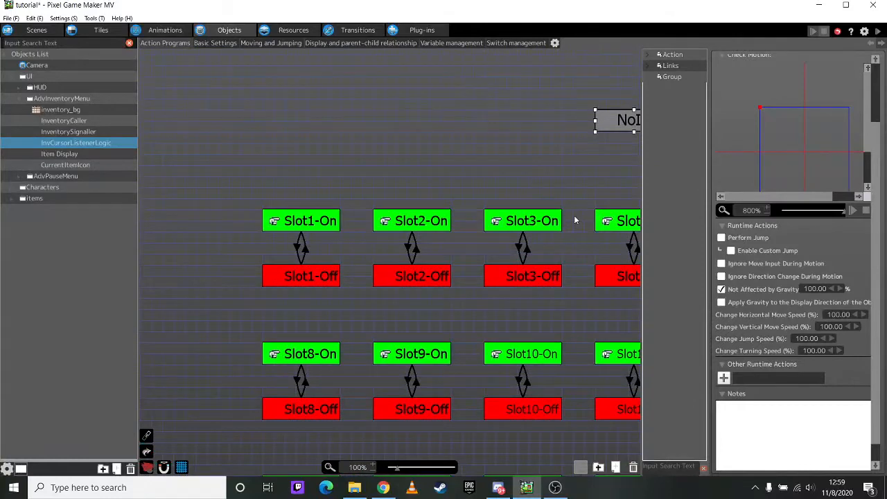
pyautogui.moveTo(409, 305); pyautogui.dragTo(469, 330, button='middle')
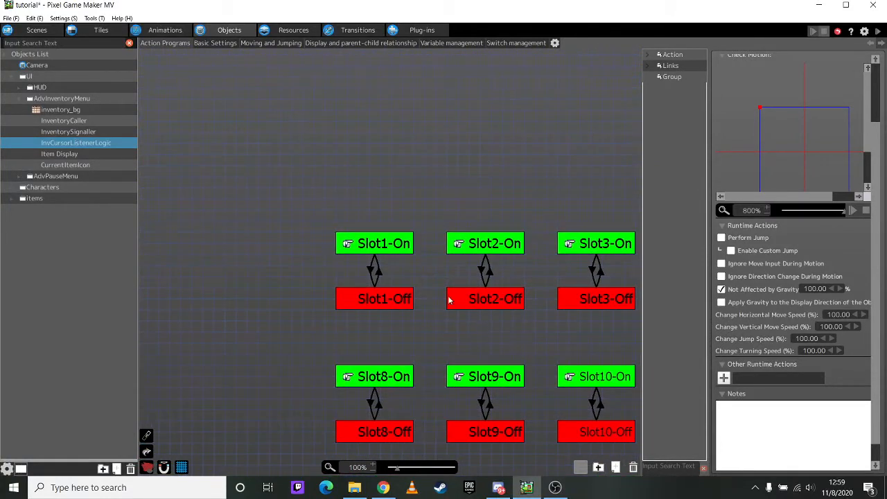
pyautogui.moveTo(469, 277); pyautogui.dragTo(367, 222, button='middle')
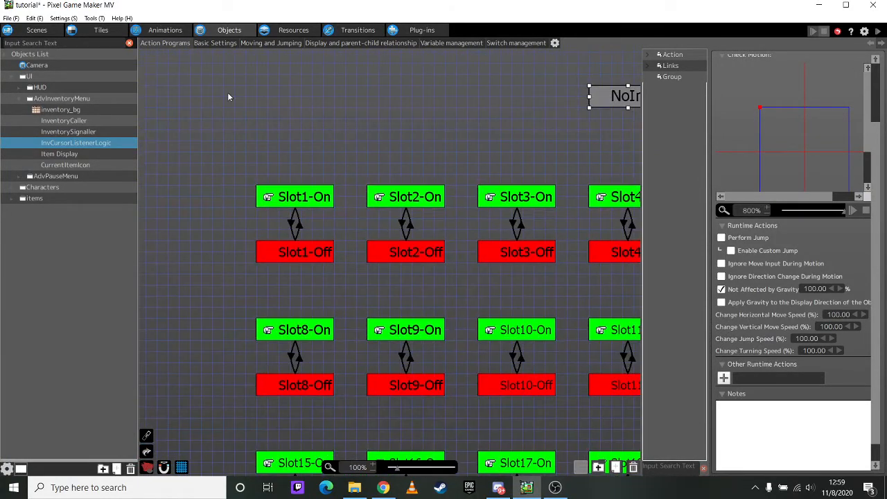
pyautogui.click(52, 30)
pyautogui.moveTo(526, 328); pyautogui.dragTo(413, 217, button='middle')
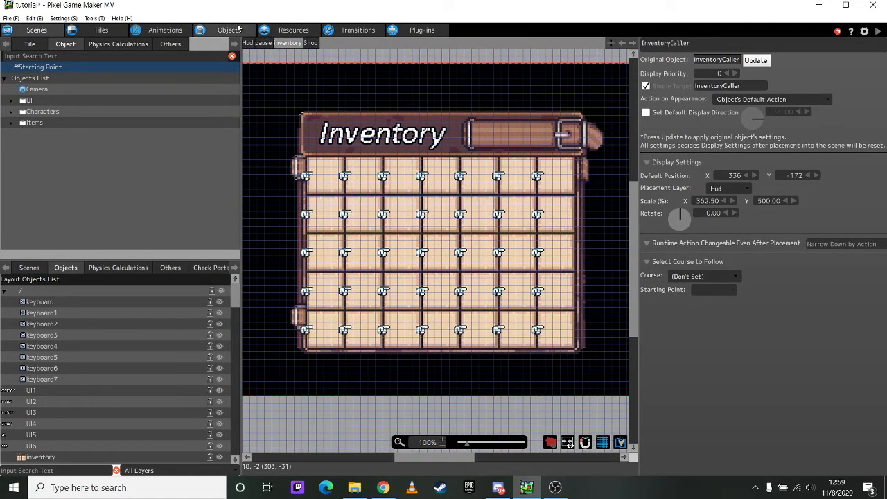
pyautogui.click(228, 30)
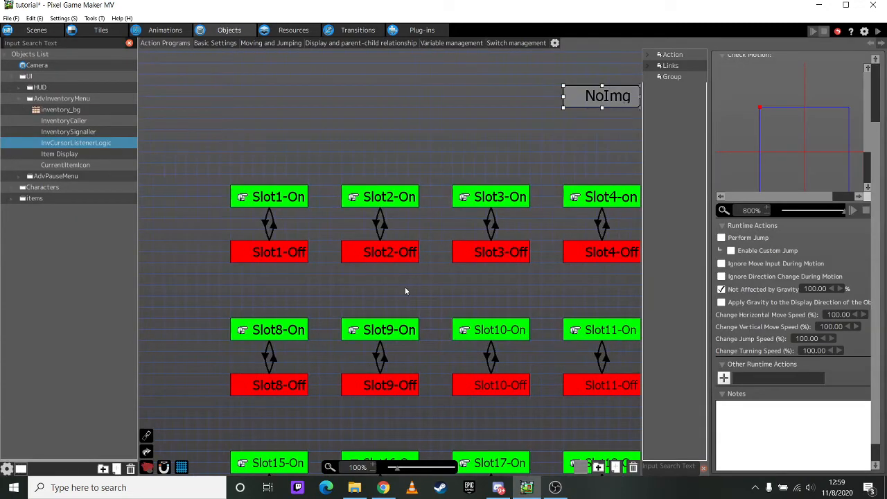
# Compare the motion images of the Slot1-On and Slot1-Off actions in InvCursorListenerLogic.
pyautogui.click(232, 185)
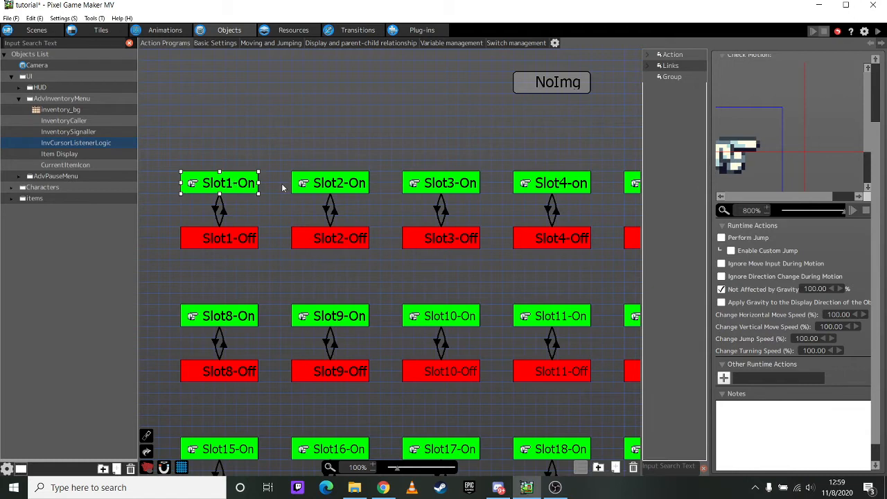
pyautogui.click(210, 240)
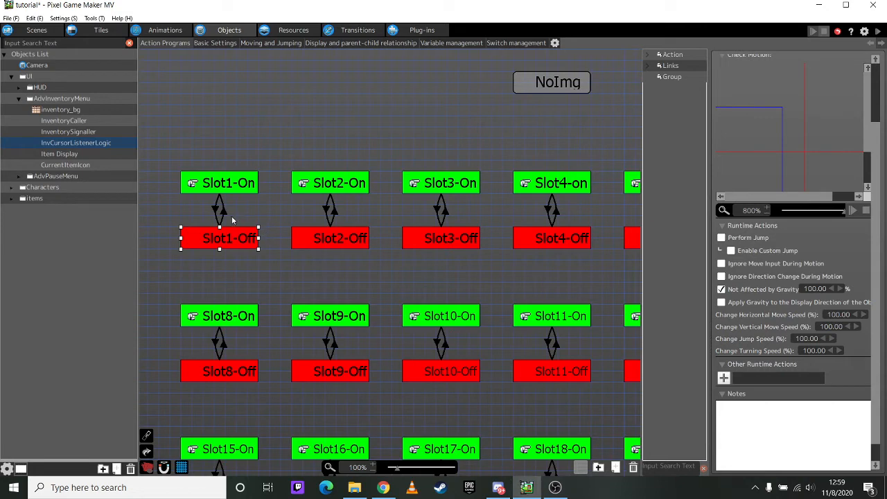
pyautogui.moveTo(239, 218); pyautogui.dragTo(310, 220, button='middle')
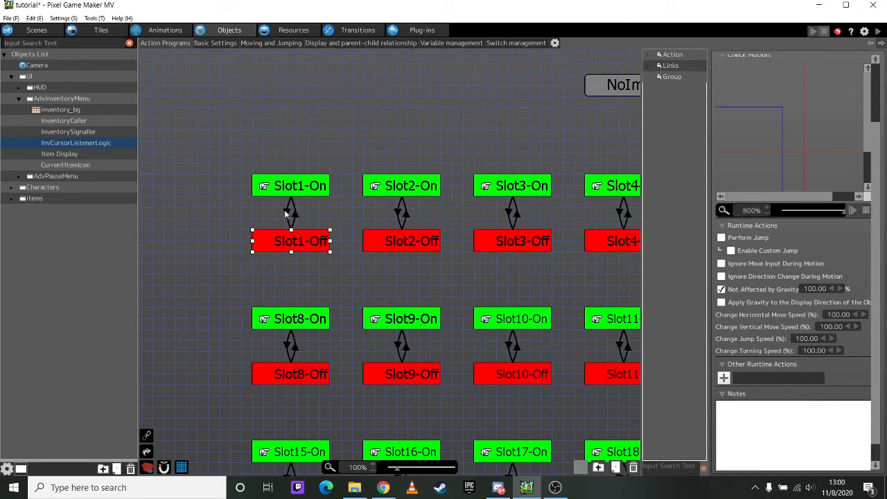
# Inspect the Specified Object's Action Changes condition on the Slot1-Off to Slot1-On link, cross-checking Slot1 in InventorySignaller.
pyautogui.click(295, 218)
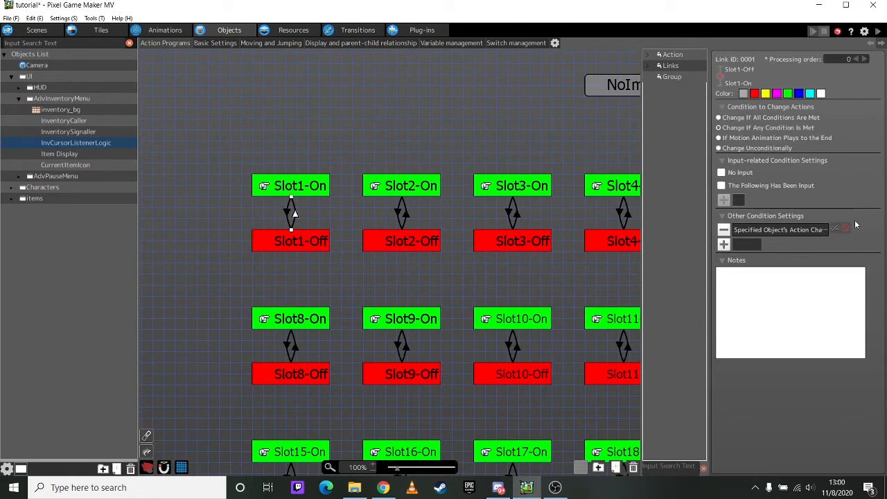
pyautogui.doubleClick(811, 232)
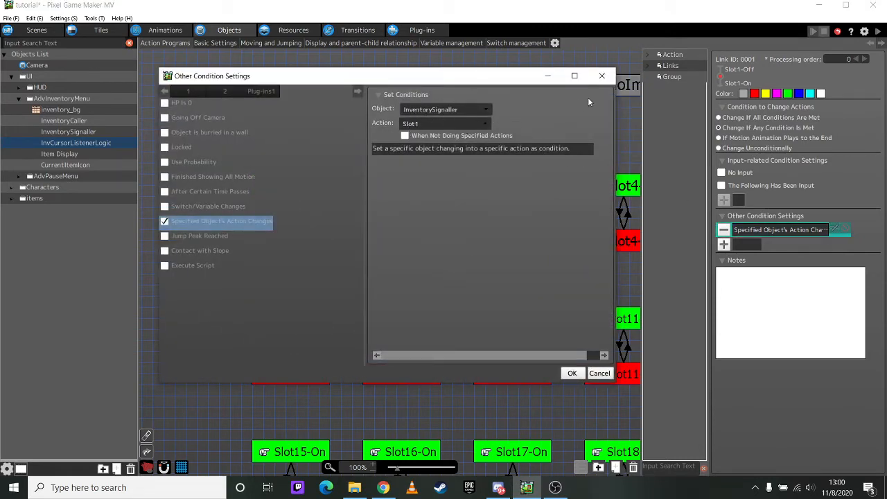
pyautogui.click(601, 76)
pyautogui.click(83, 135)
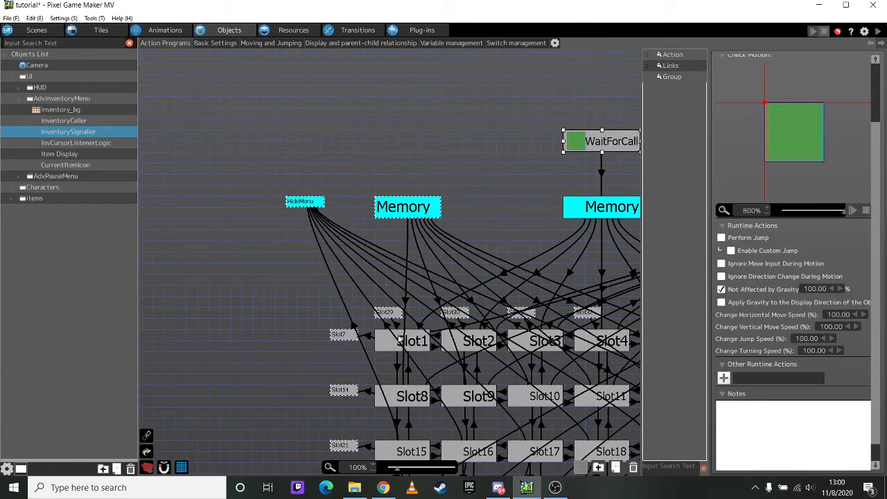
pyautogui.click(91, 145)
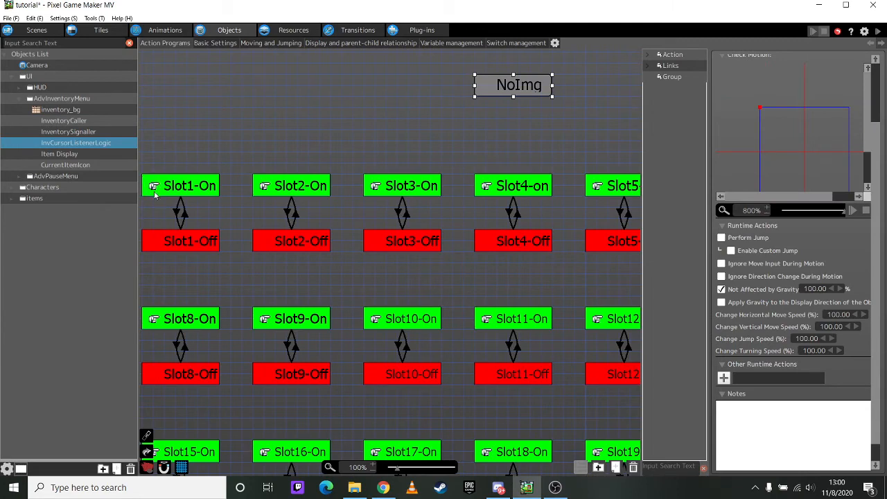
pyautogui.click(184, 218)
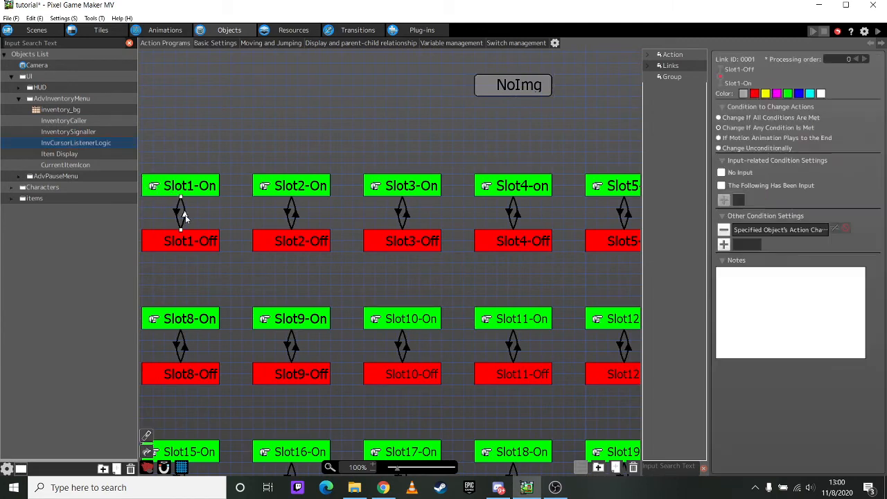
pyautogui.doubleClick(757, 231)
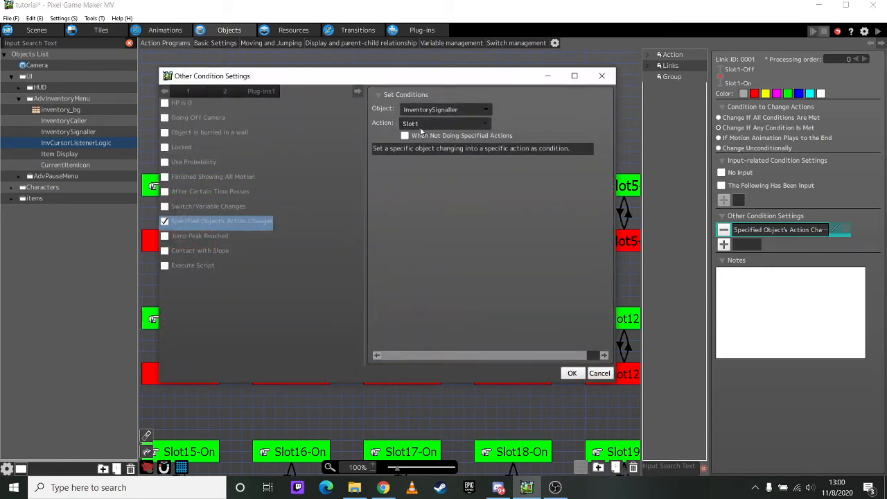
pyautogui.click(602, 75)
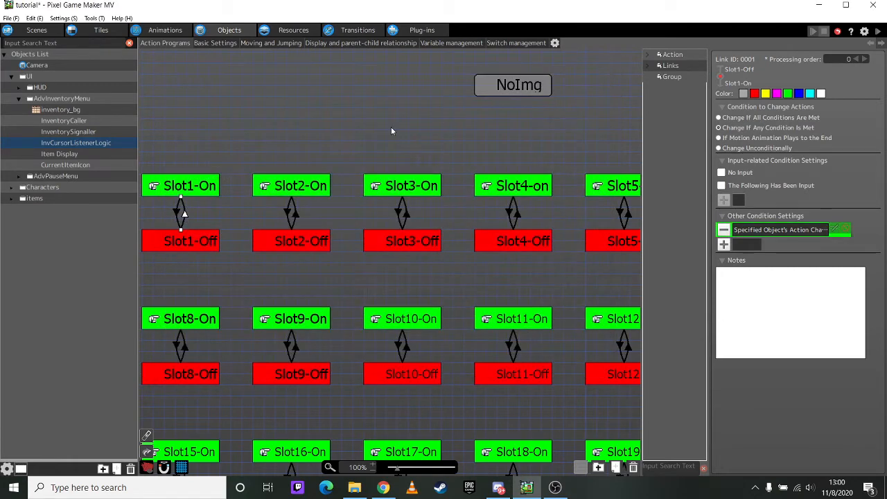
# Inspect the When Not Doing Specified Actions option in the condition on the Slot1-On to Slot1-Off link.
pyautogui.click(176, 211)
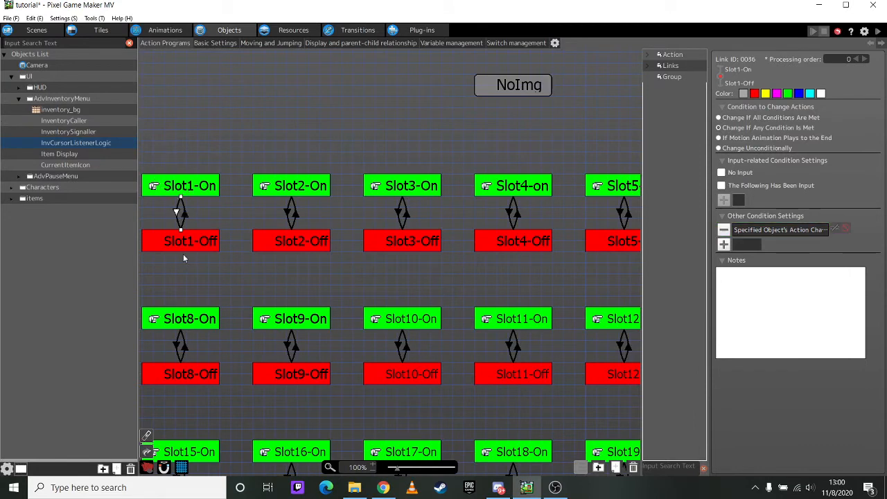
pyautogui.doubleClick(751, 230)
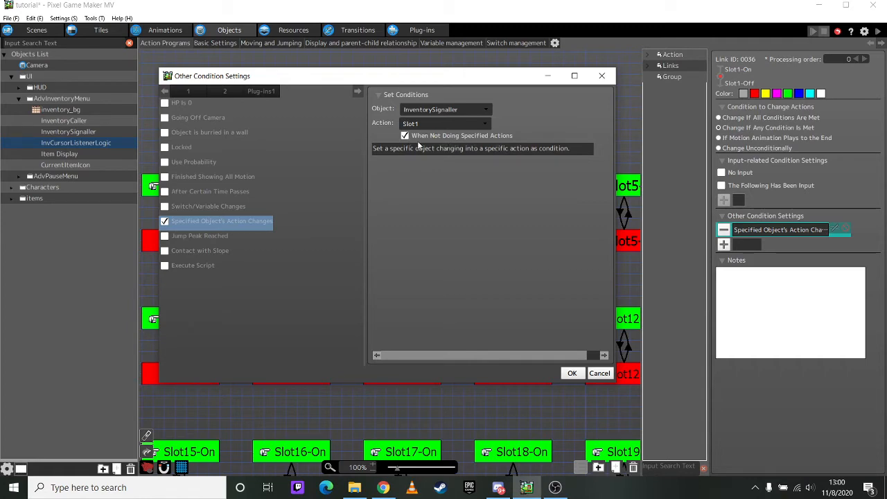
pyautogui.moveTo(406, 83); pyautogui.dragTo(613, 88)
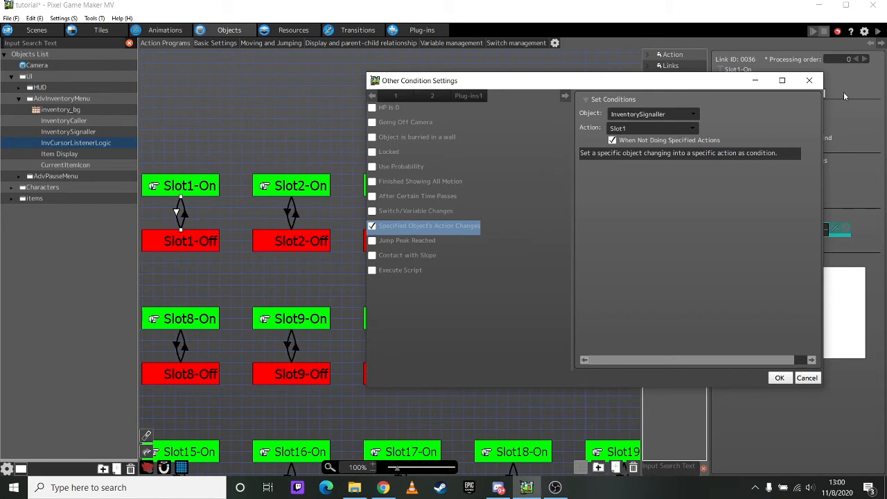
pyautogui.click(814, 85)
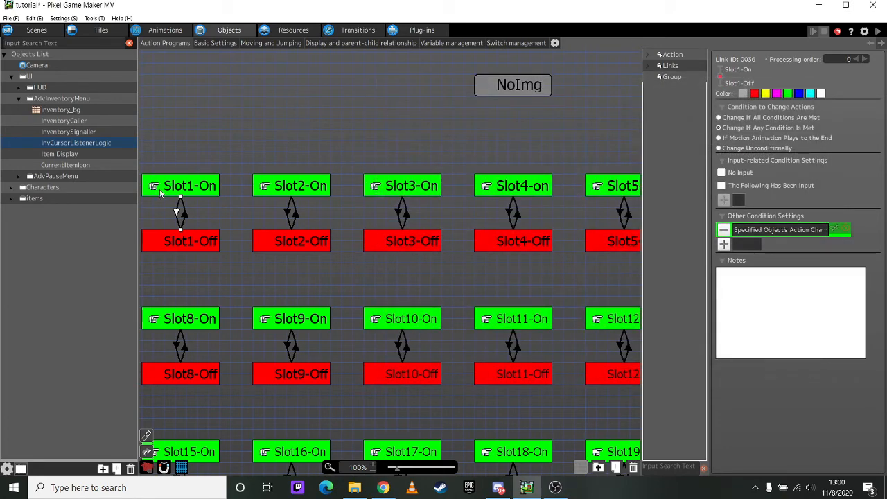
# Check both links between Slot2-On and Slot2-Off, and inspect the action-change condition on the link to Slot2-Off.
pyautogui.click(328, 188)
pyautogui.click(295, 218)
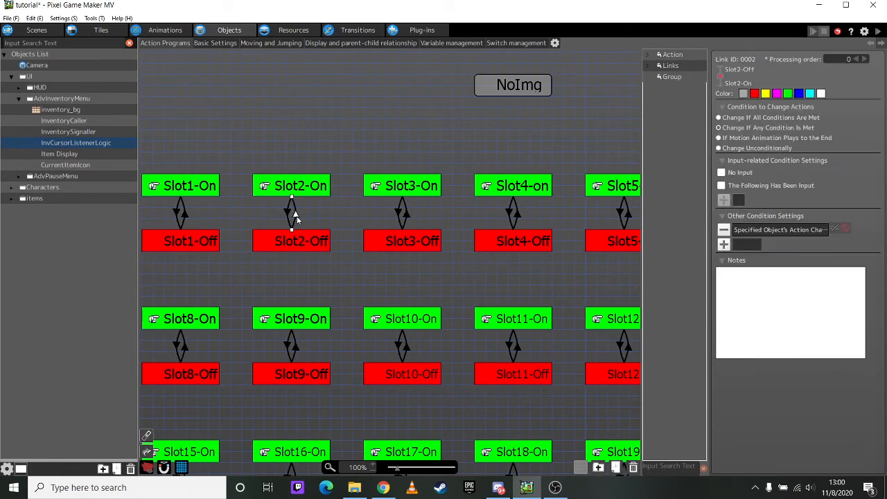
pyautogui.click(288, 214)
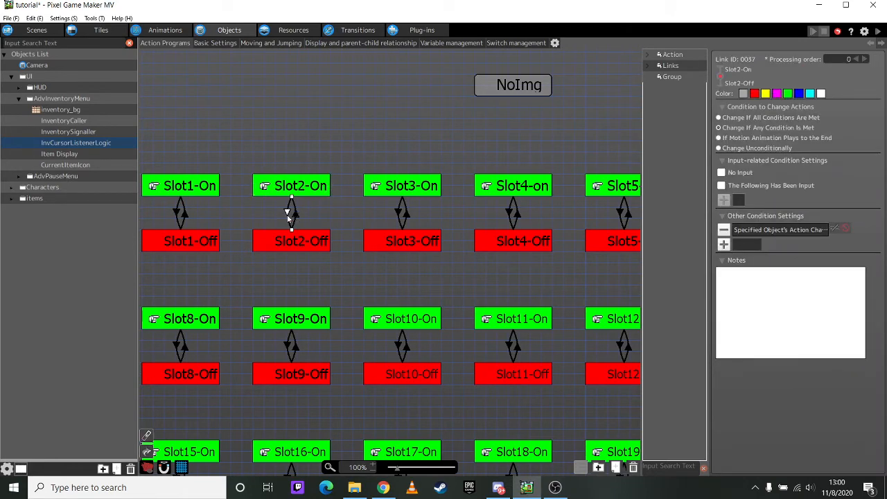
pyautogui.doubleClick(768, 230)
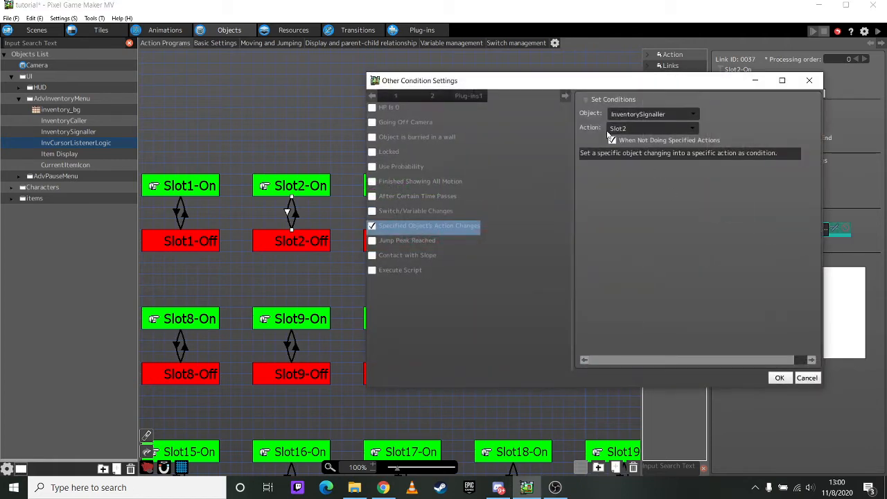
pyautogui.click(808, 80)
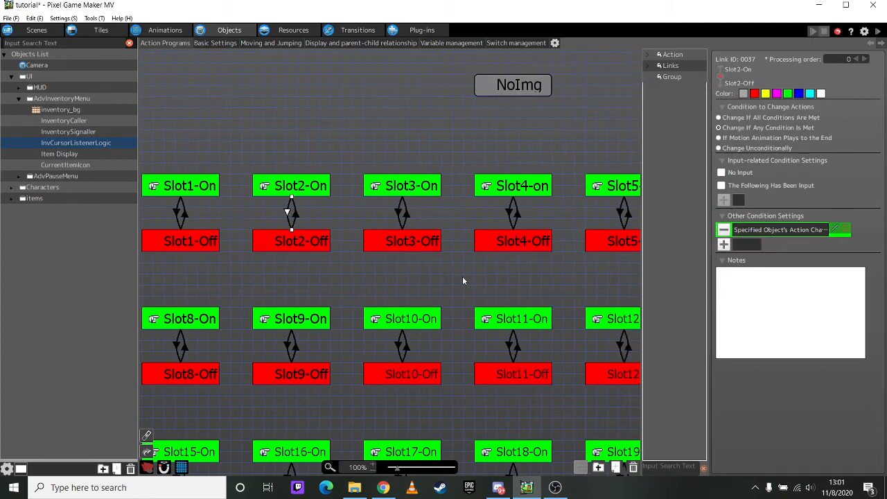
# Review the full grid of slot On and Off actions in InvCursorListenerLogic at 50% zoom.
pyautogui.moveTo(462, 276); pyautogui.dragTo(462, 152, button='middle')
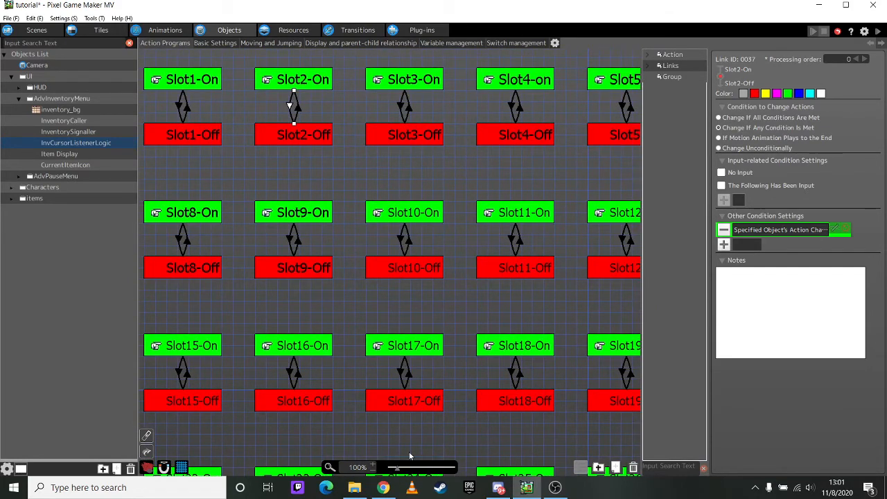
pyautogui.doubleClick(358, 467)
pyautogui.write('50')
pyautogui.press('Return')
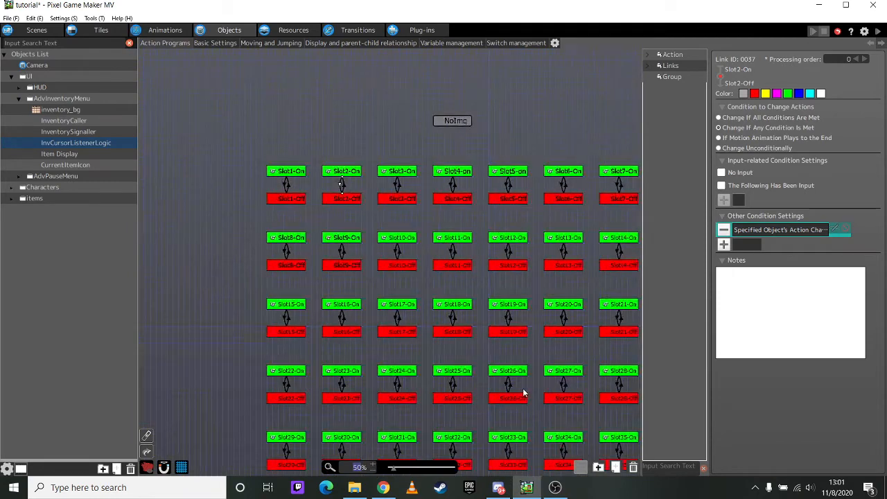
pyautogui.moveTo(523, 393); pyautogui.dragTo(484, 339, button='middle')
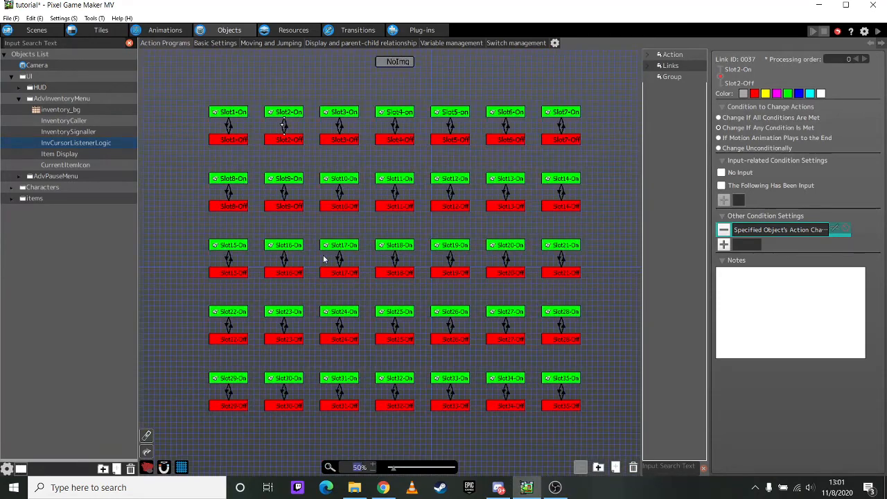
# Open the Item Display object's action program and view its slot grid at 100% zoom around the first slots.
pyautogui.click(104, 153)
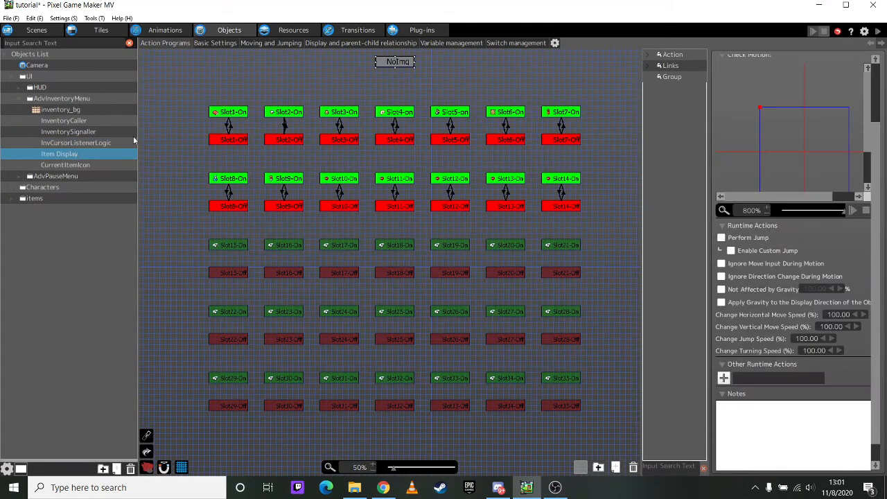
pyautogui.moveTo(261, 84); pyautogui.dragTo(262, 141, button='middle')
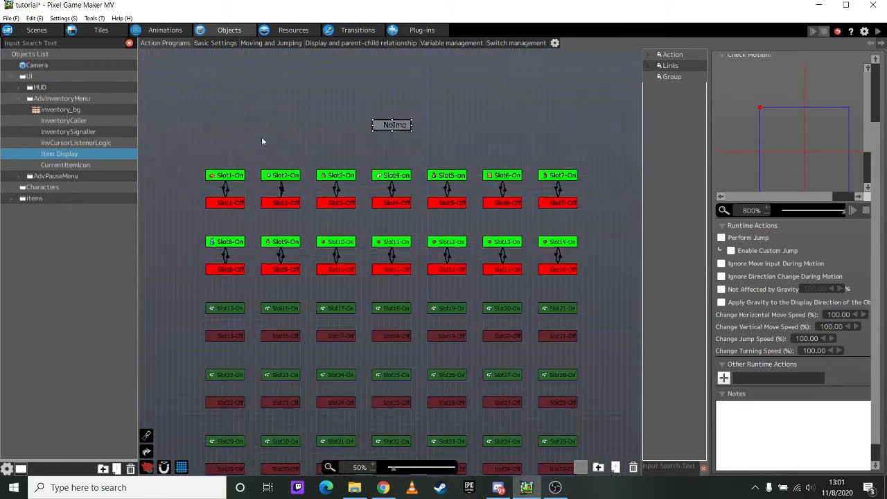
pyautogui.click(375, 464)
pyautogui.click(374, 463)
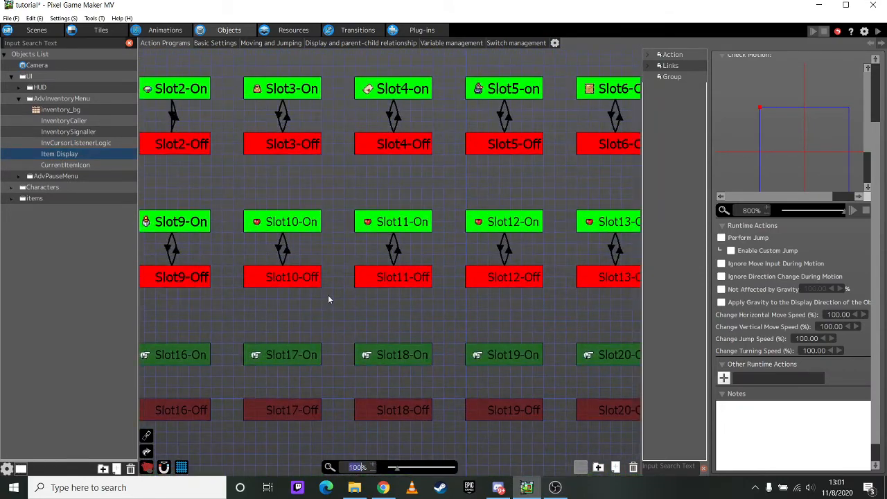
pyautogui.moveTo(328, 299); pyautogui.dragTo(501, 356, button='middle')
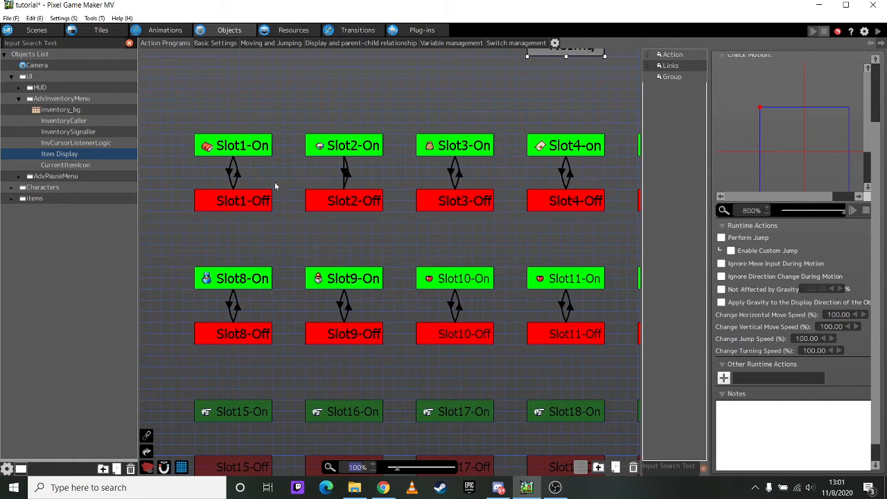
# Compare the Slot1-On and Slot1-Off actions of Item Display, checking the motion image each one shows.
pyautogui.click(233, 153)
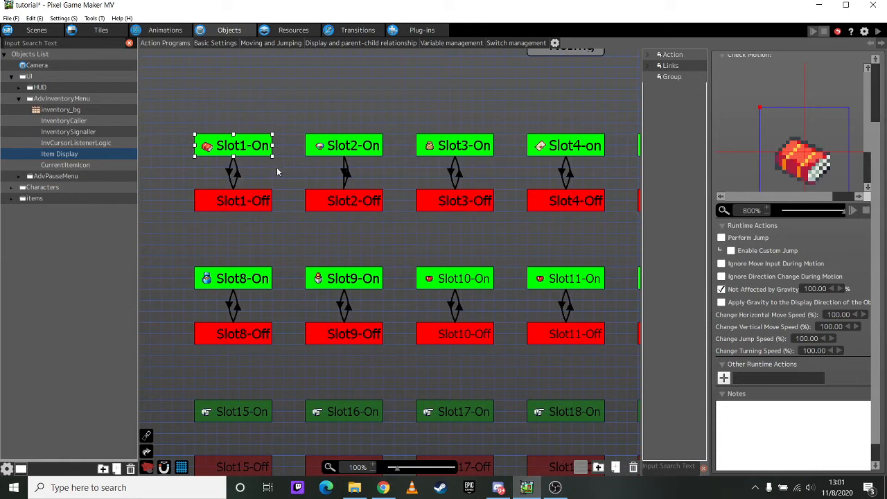
pyautogui.click(277, 170)
pyautogui.click(254, 149)
pyautogui.click(284, 178)
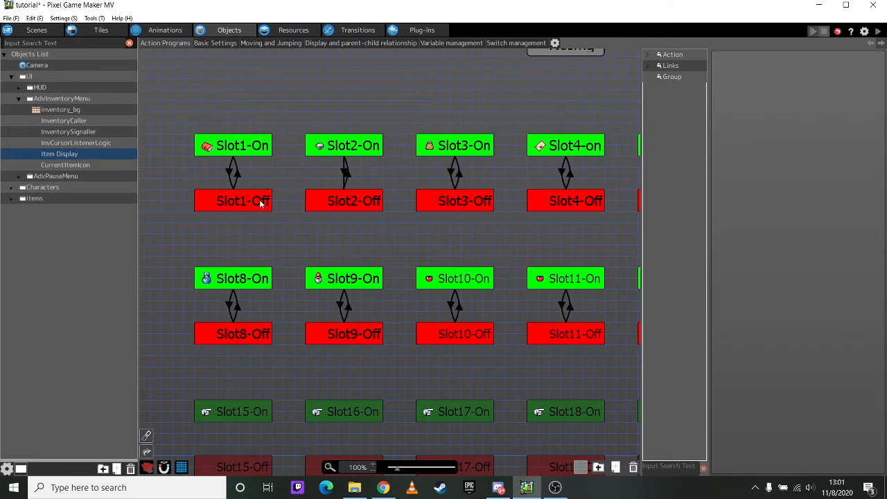
pyautogui.click(260, 202)
pyautogui.click(257, 153)
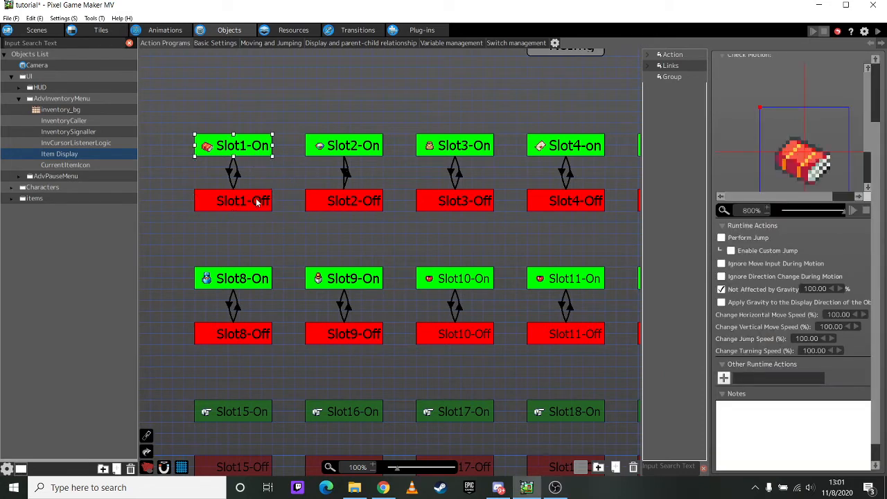
pyautogui.click(256, 201)
pyautogui.click(259, 154)
pyautogui.click(256, 199)
# Inspect the Switch/Variable Changes condition on Item Display's link from Slot1-Off to Slot1-On.
pyautogui.click(236, 176)
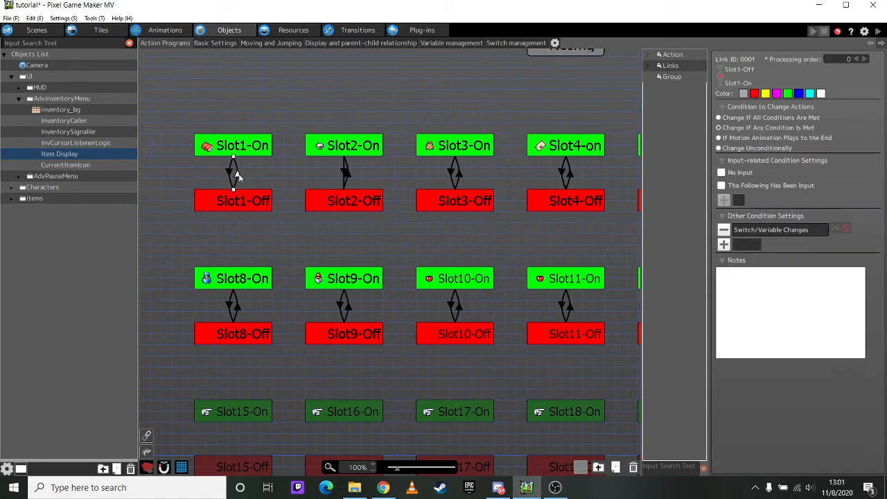
pyautogui.click(772, 232)
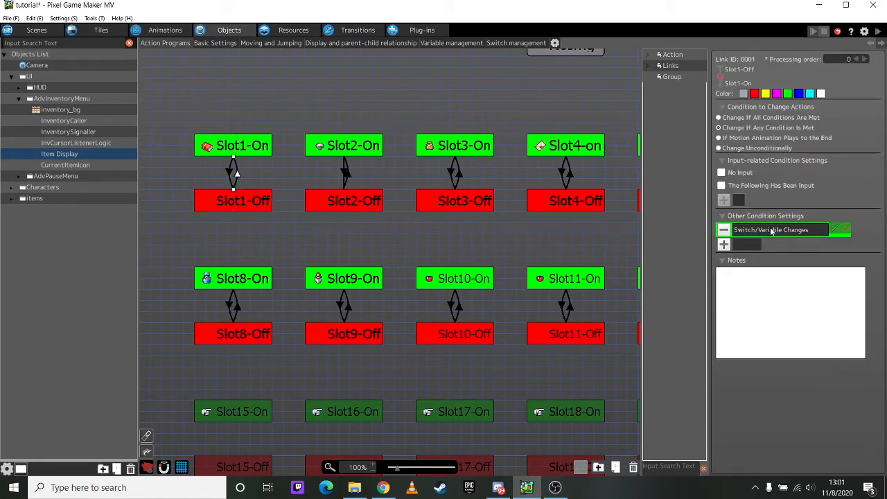
pyautogui.doubleClick(771, 231)
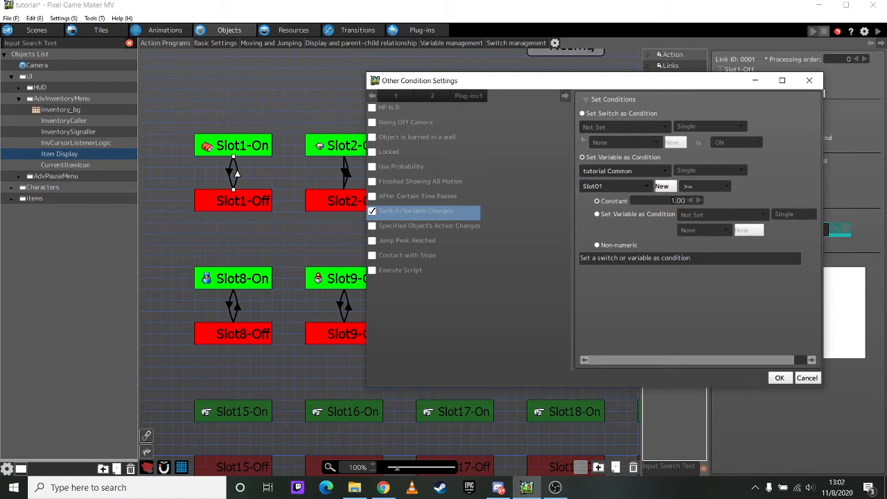
pyautogui.click(807, 378)
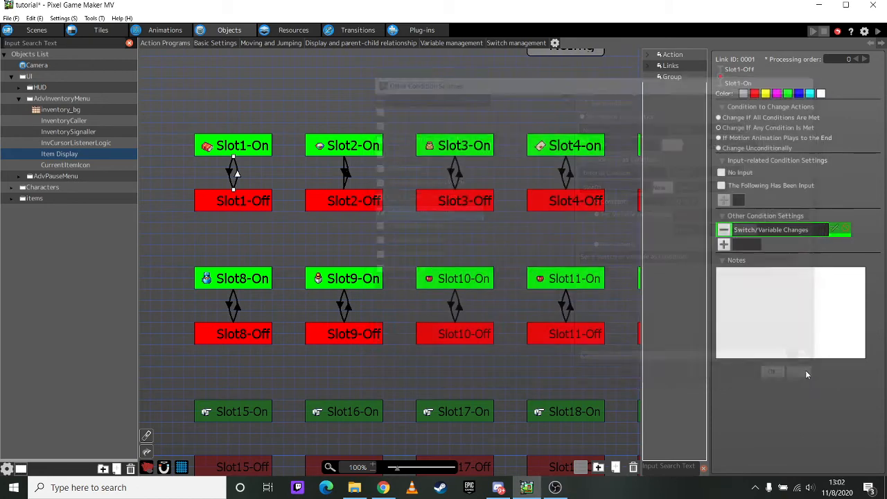
# Inspect the Switch/Variable Changes condition on Item Display's link from Slot1-On to Slot1-Off.
pyautogui.click(228, 171)
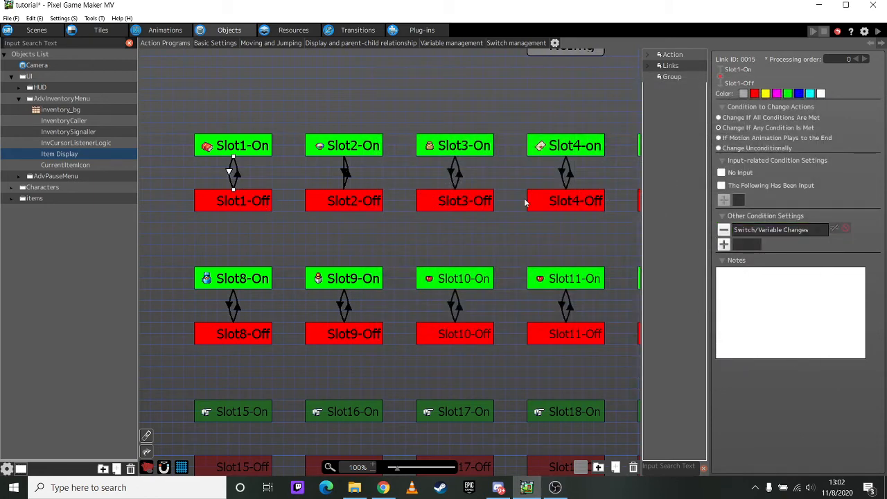
pyautogui.doubleClick(750, 231)
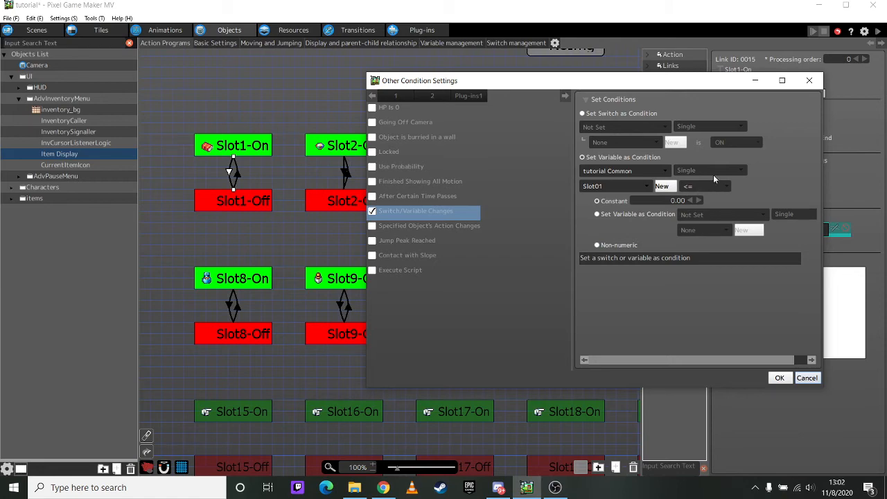
pyautogui.click(819, 79)
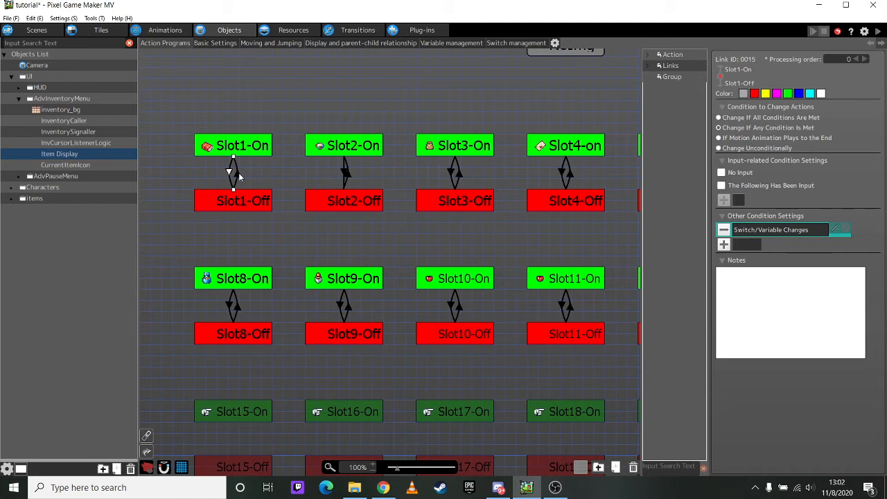
# Recheck both links between Slot1-On and Slot1-Off, and look over the remaining Item Display slots.
pyautogui.click(237, 175)
pyautogui.click(231, 173)
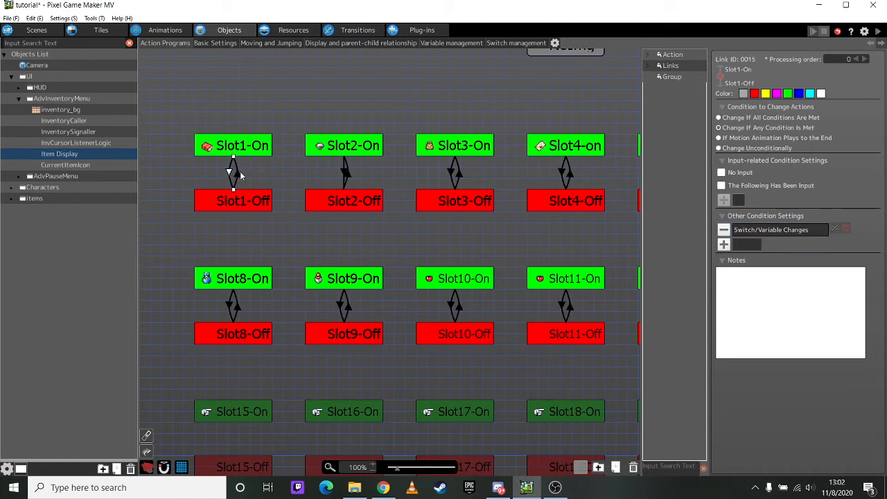
pyautogui.click(239, 174)
pyautogui.click(236, 174)
pyautogui.click(216, 154)
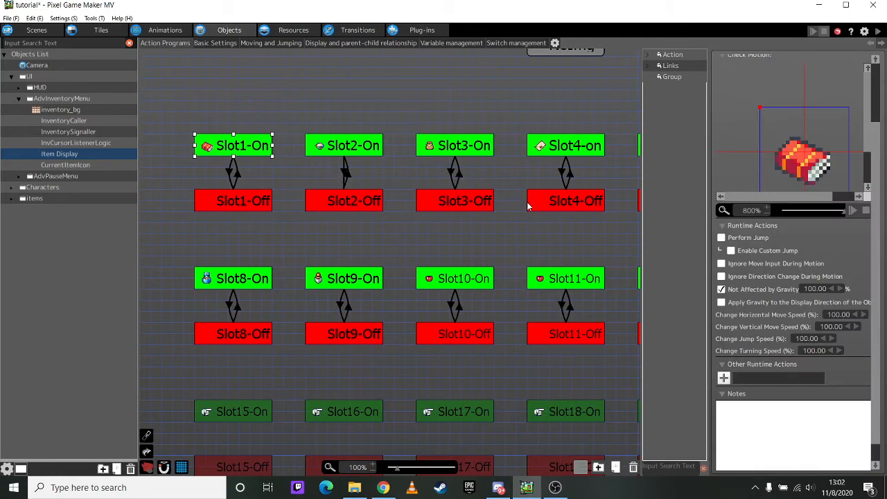
pyautogui.moveTo(539, 217); pyautogui.dragTo(372, 142, button='middle')
pyautogui.moveTo(404, 313); pyautogui.dragTo(556, 373, button='middle')
pyautogui.moveTo(375, 196); pyautogui.dragTo(402, 347, button='middle')
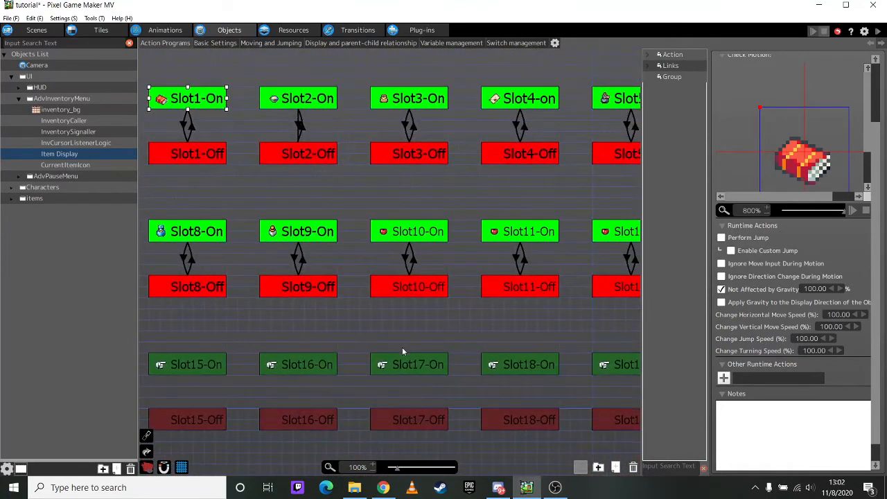
# Open the CurrentItemIcon object and view its whole action program at 50% zoom around the NoItem action.
pyautogui.click(95, 165)
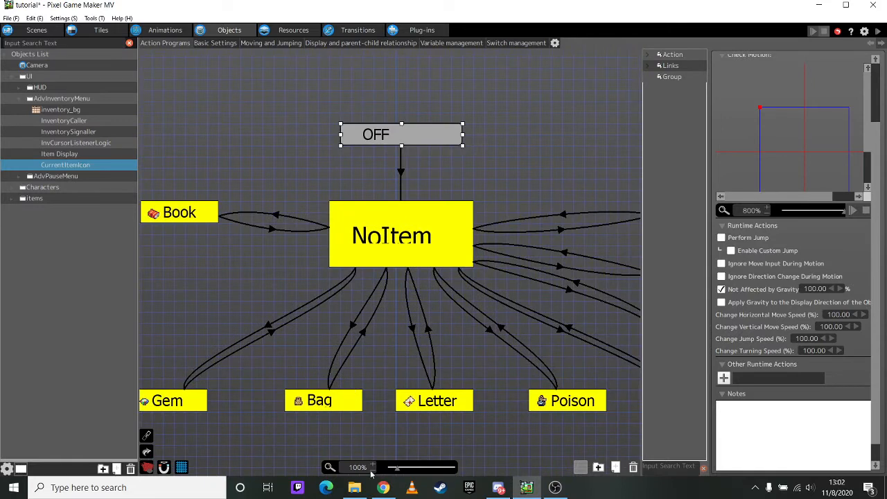
pyautogui.scroll(-2, 351, 389)
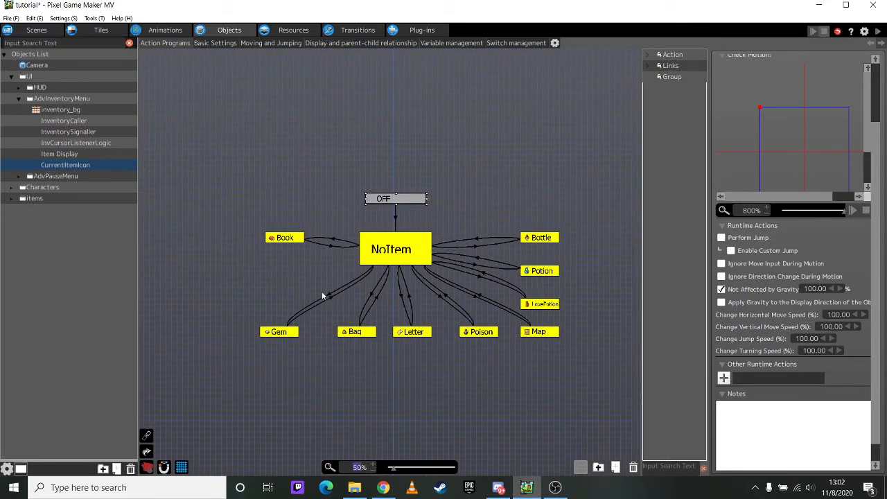
pyautogui.moveTo(374, 254)
pyautogui.mouseDown()
pyautogui.moveTo(385, 256)
pyautogui.moveTo(373, 259)
pyautogui.mouseUp()
# Check the Item frame in the Hud scene layout, and return to CurrentItemIcon's action program.
pyautogui.click(31, 30)
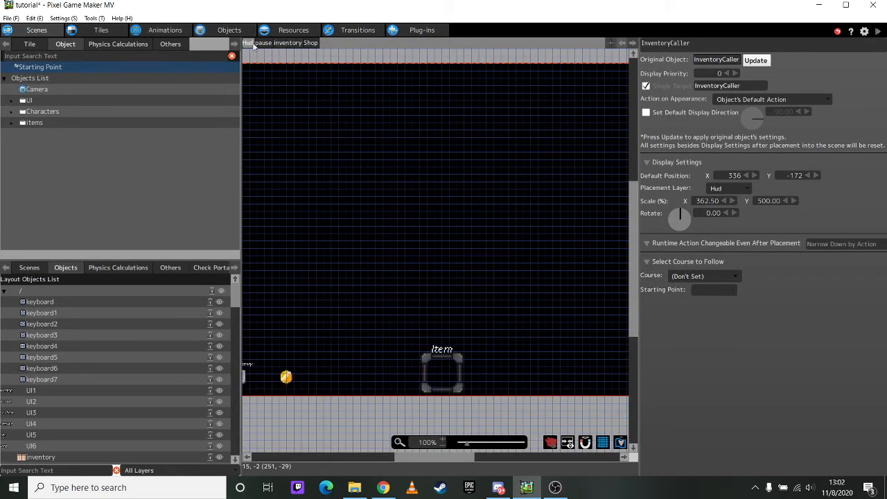
pyautogui.click(248, 43)
pyautogui.click(229, 29)
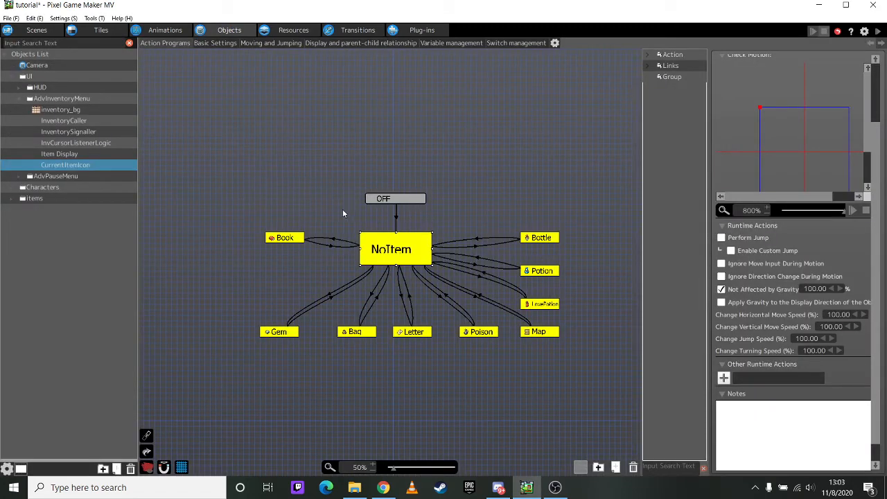
# Inspect both Switch/Variable Changes conditions on CurrentItemIcon's link from NoItem to Book.
pyautogui.click(372, 464)
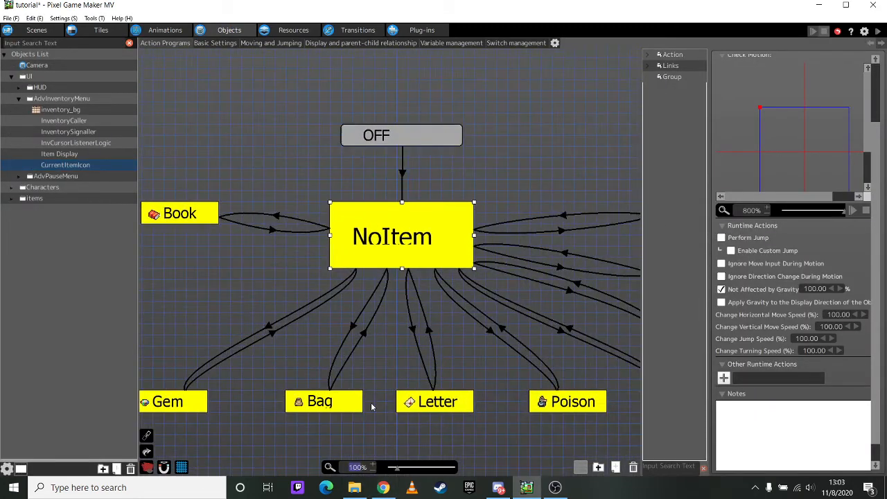
pyautogui.moveTo(371, 376); pyautogui.dragTo(406, 355)
pyautogui.moveTo(397, 328); pyautogui.dragTo(436, 386, button='middle')
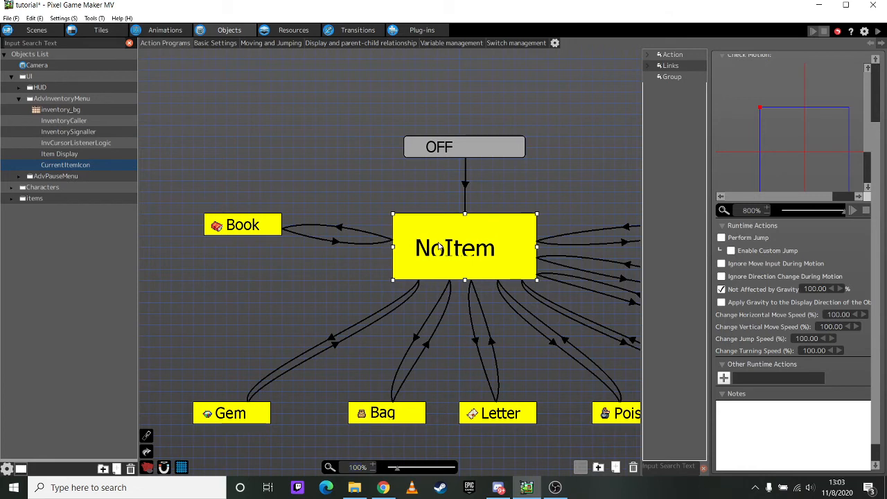
pyautogui.click(339, 226)
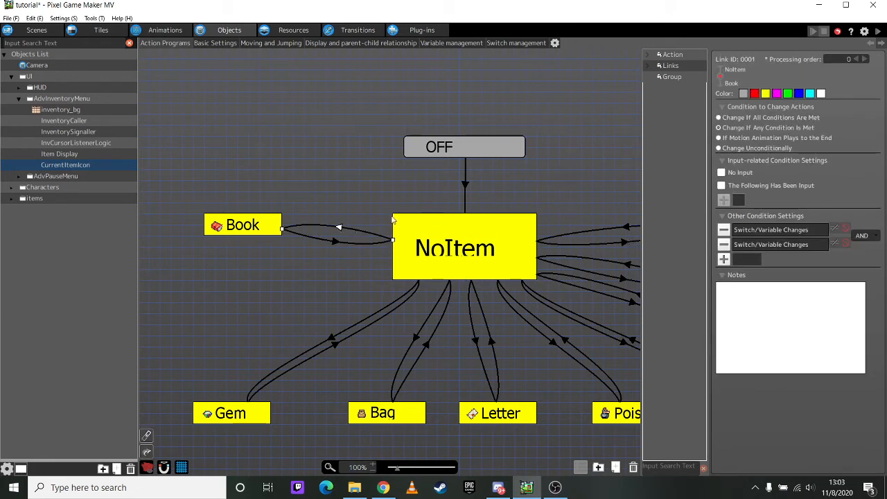
pyautogui.doubleClick(786, 230)
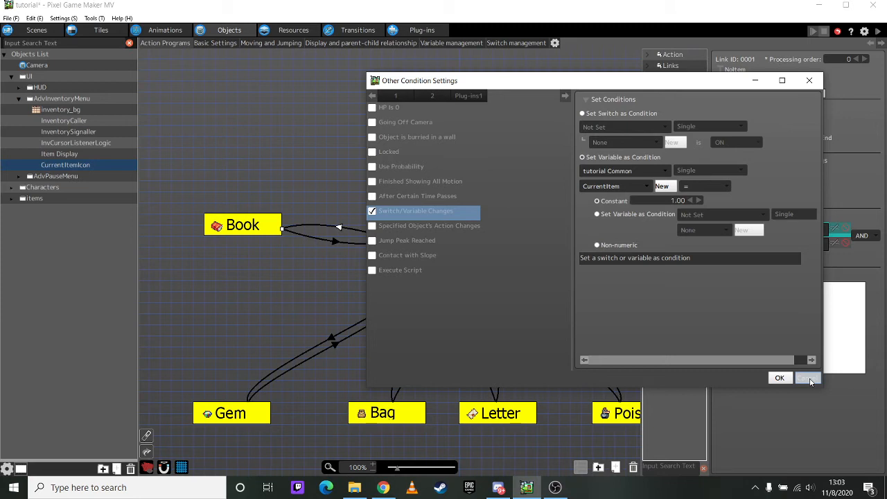
pyautogui.moveTo(791, 362); pyautogui.dragTo(767, 361)
pyautogui.click(806, 379)
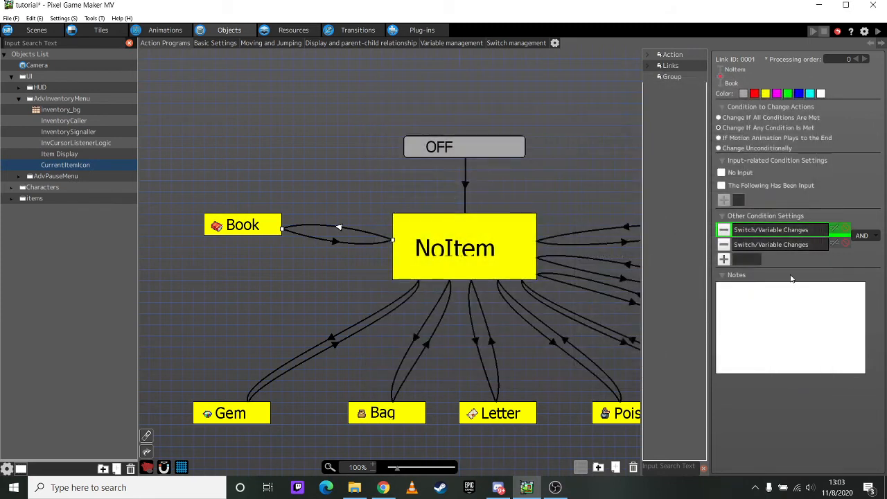
pyautogui.doubleClick(782, 245)
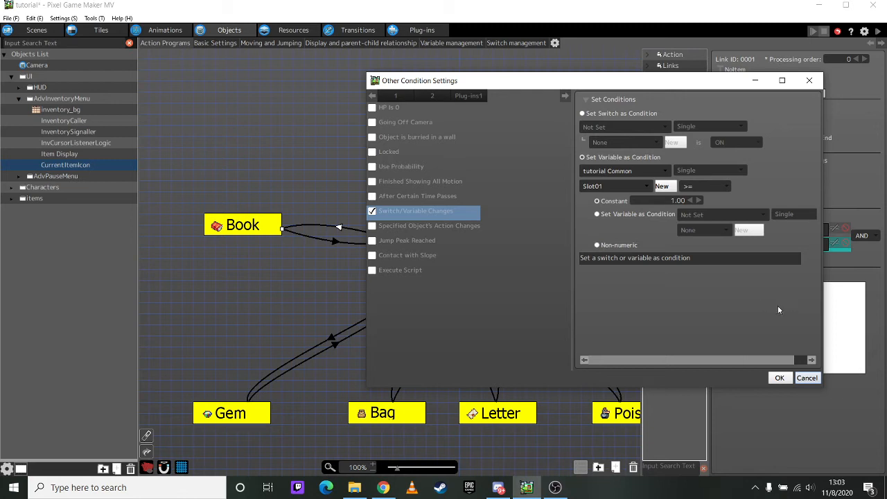
pyautogui.click(806, 378)
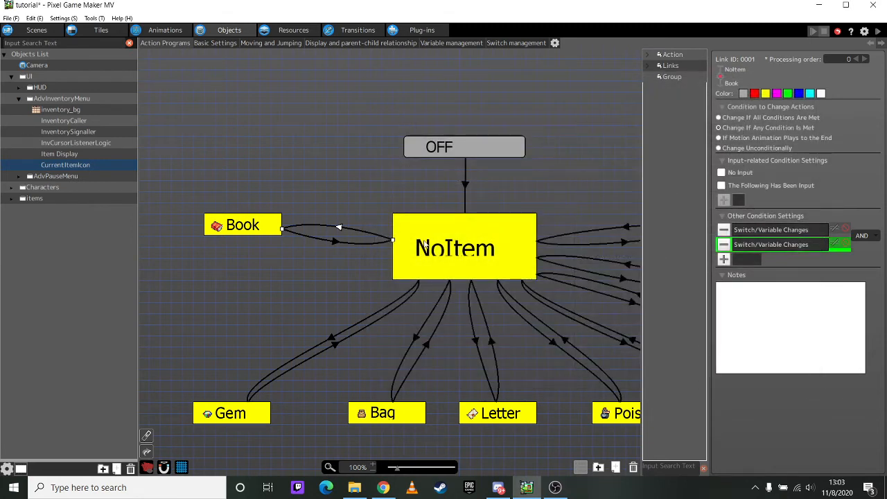
# Inspect the Switch/Variable Changes condition on CurrentItemIcon's return link from Book to NoItem.
pyautogui.click(335, 242)
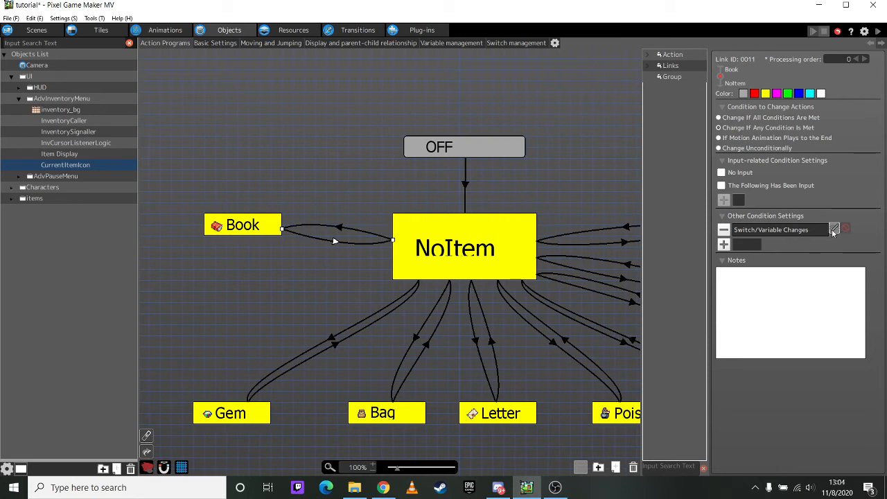
pyautogui.click(793, 234)
pyautogui.doubleClick(790, 231)
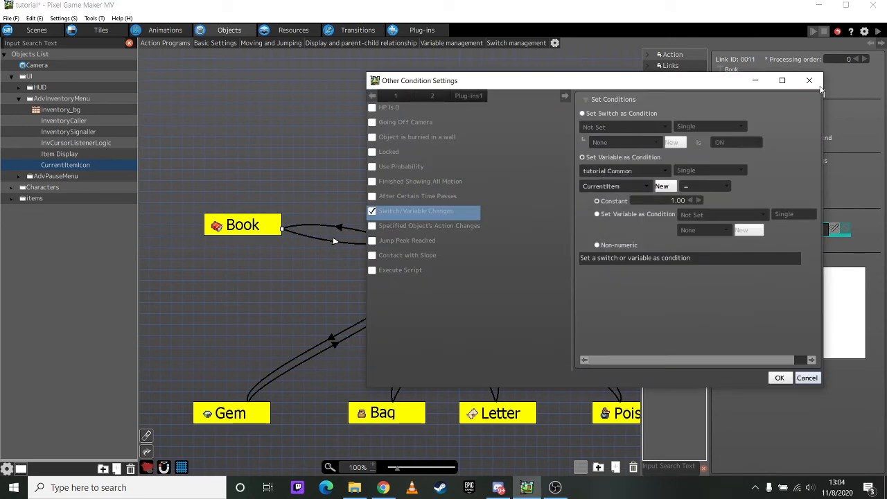
pyautogui.click(809, 80)
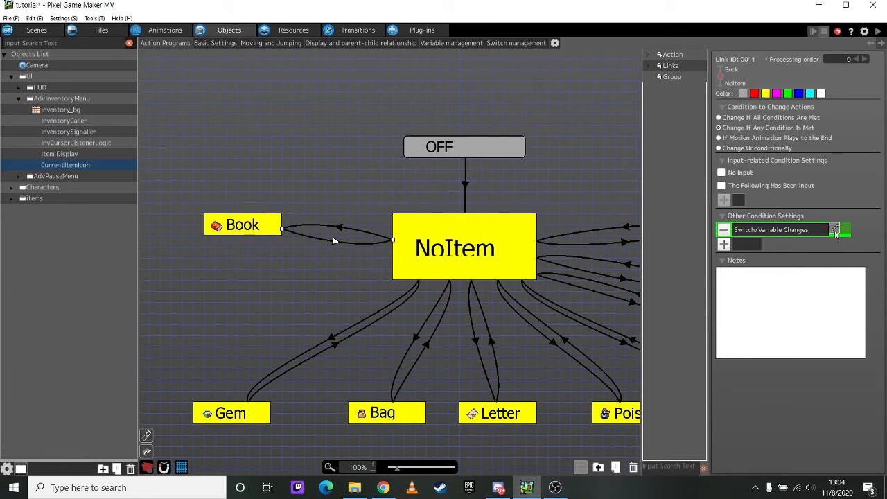
# Preview the icons of the NoItem, Gem, Bag, Letter, Poison and Bottle actions in CurrentItemIcon.
pyautogui.click(441, 256)
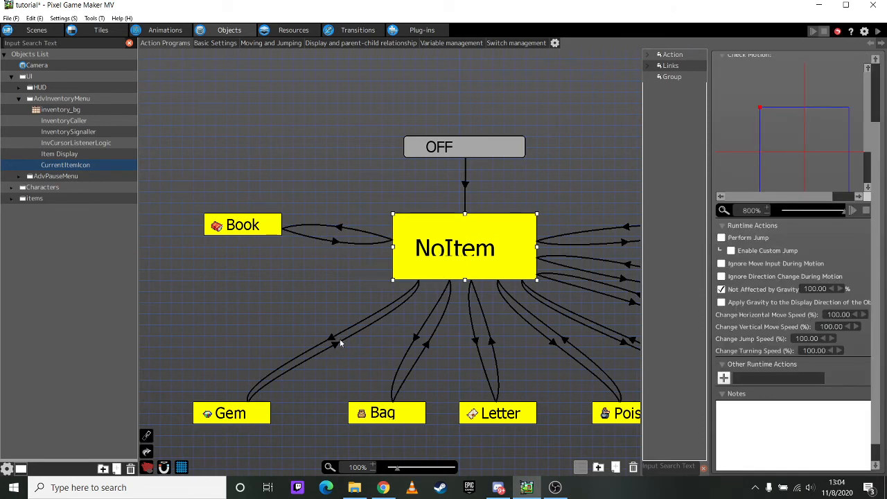
pyautogui.click(212, 417)
pyautogui.click(419, 419)
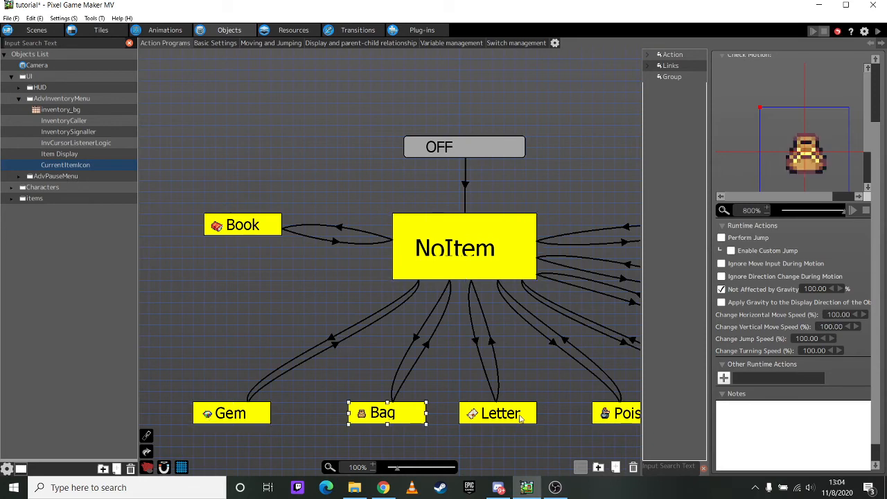
pyautogui.click(520, 418)
pyautogui.moveTo(597, 404); pyautogui.dragTo(451, 413, button='middle')
pyautogui.click(500, 430)
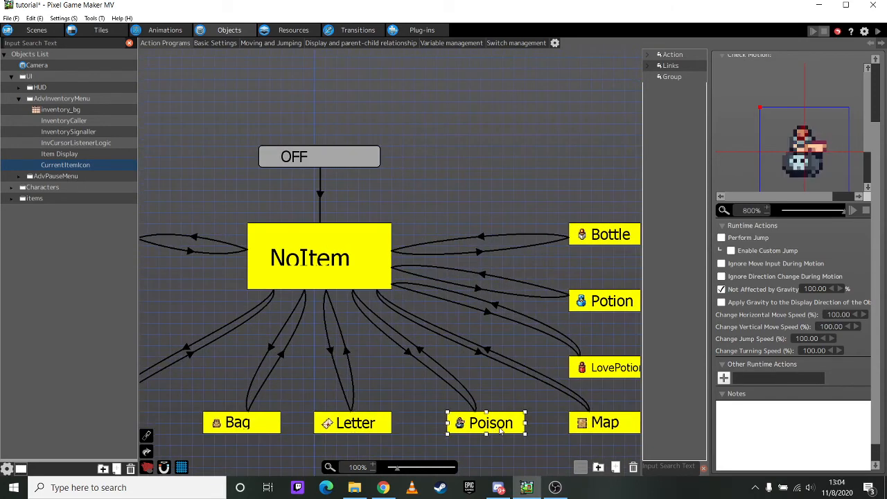
pyautogui.click(608, 237)
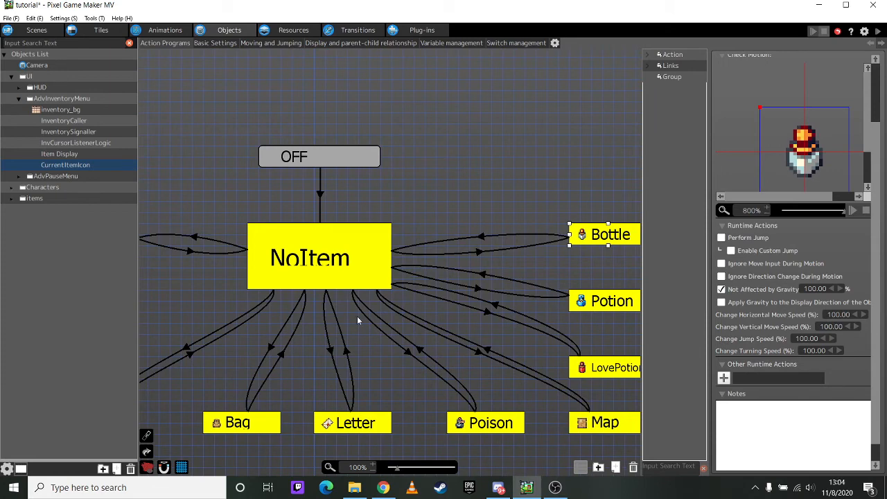
# Expand the items folder and view the action programs of the Book, Gem and Bag objects.
pyautogui.moveTo(357, 316); pyautogui.dragTo(420, 340, button='middle')
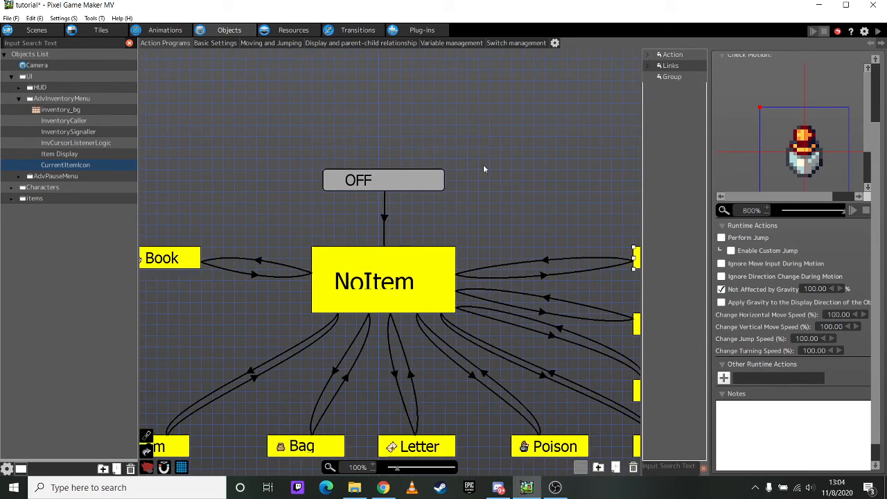
pyautogui.click(12, 200)
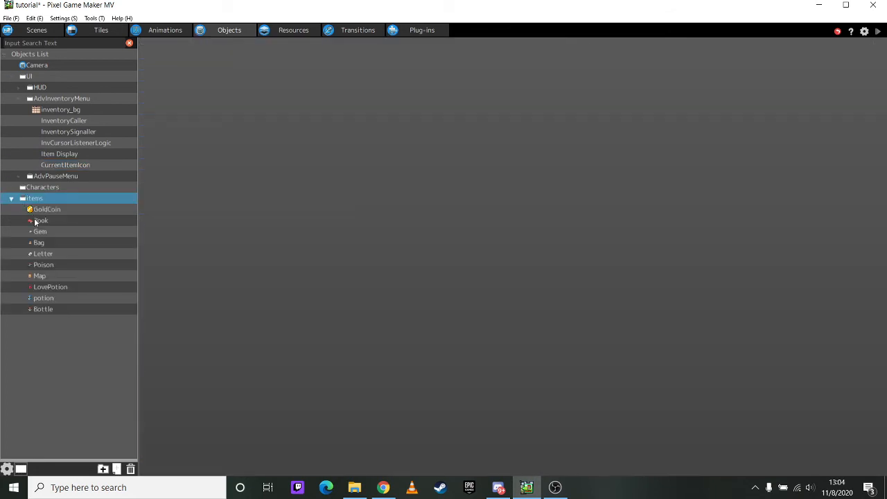
pyautogui.click(39, 220)
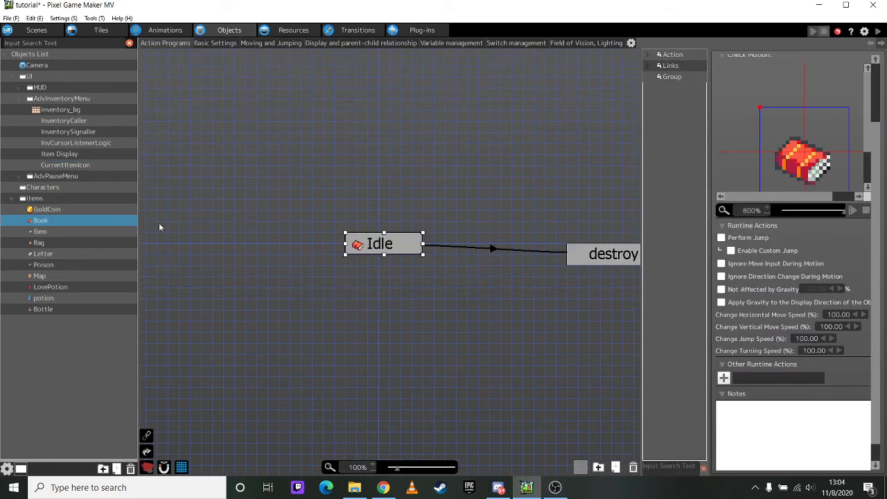
pyautogui.click(70, 232)
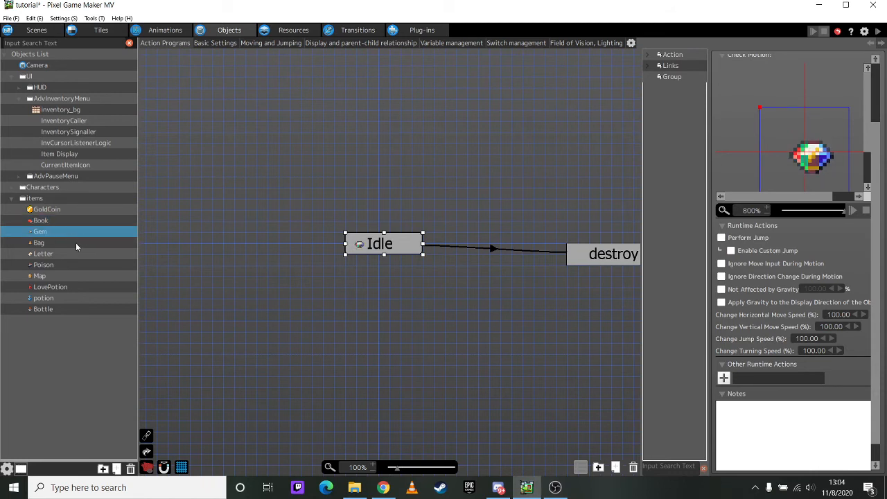
pyautogui.click(76, 242)
pyautogui.click(75, 220)
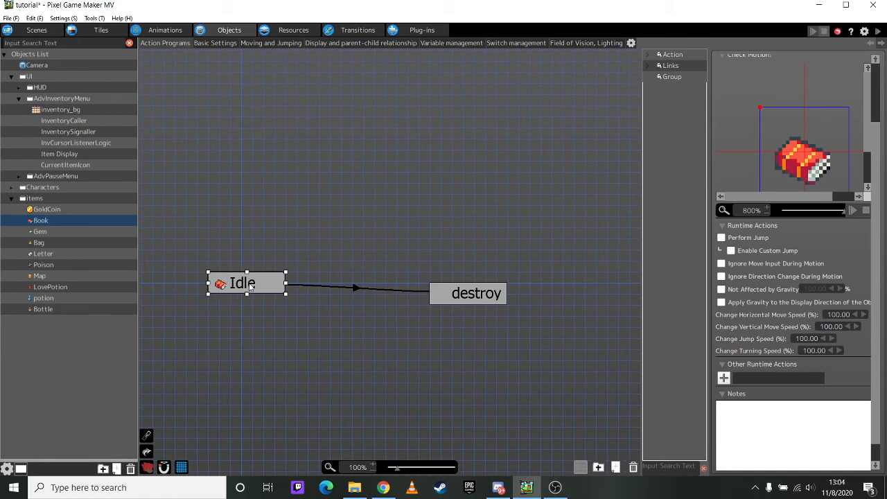
# Inspect the Discovered Other Objects condition on the Book's link from Idle to destroy.
pyautogui.click(360, 288)
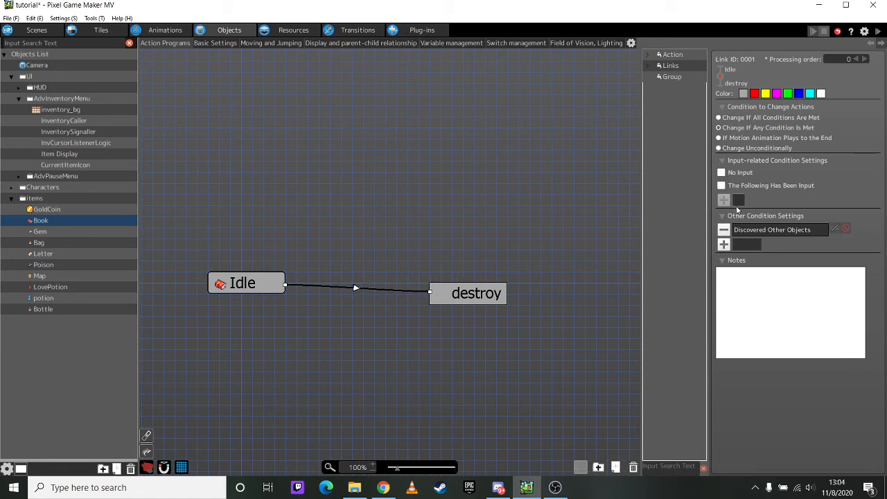
pyautogui.doubleClick(770, 229)
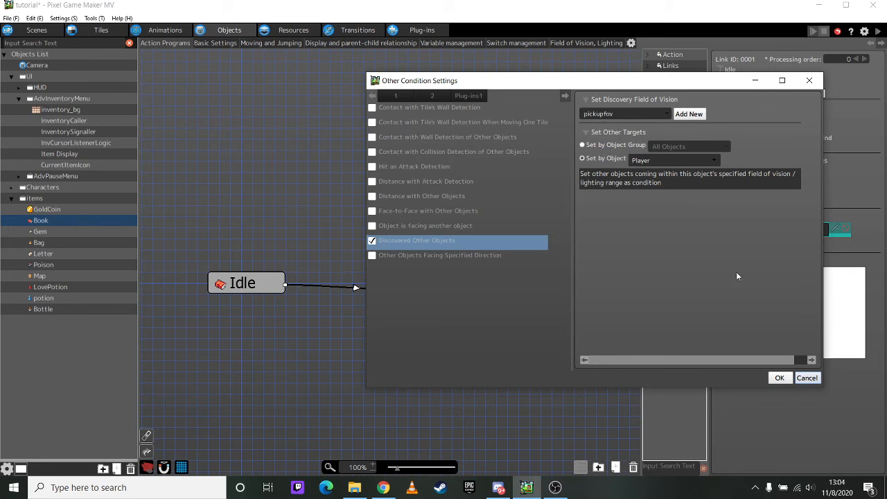
pyautogui.click(804, 382)
# Inspect the Book's pickupfov field of vision settings, and return to its action program.
pyautogui.click(574, 44)
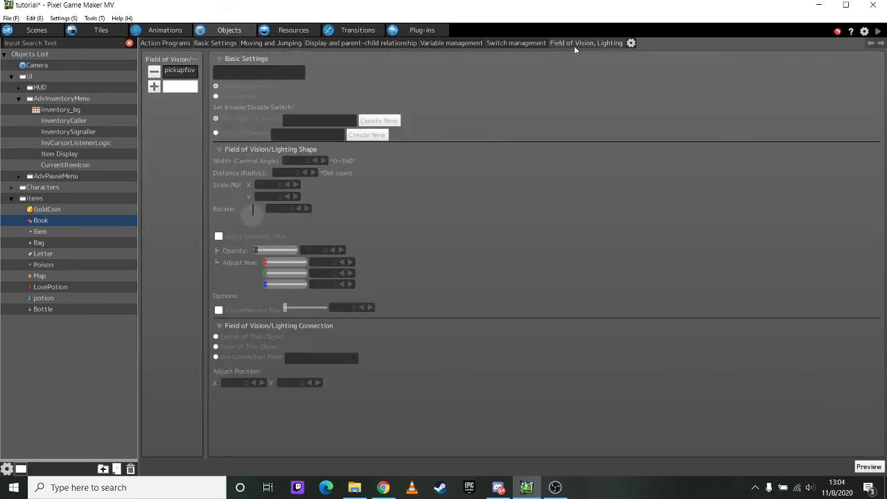
pyautogui.click(190, 72)
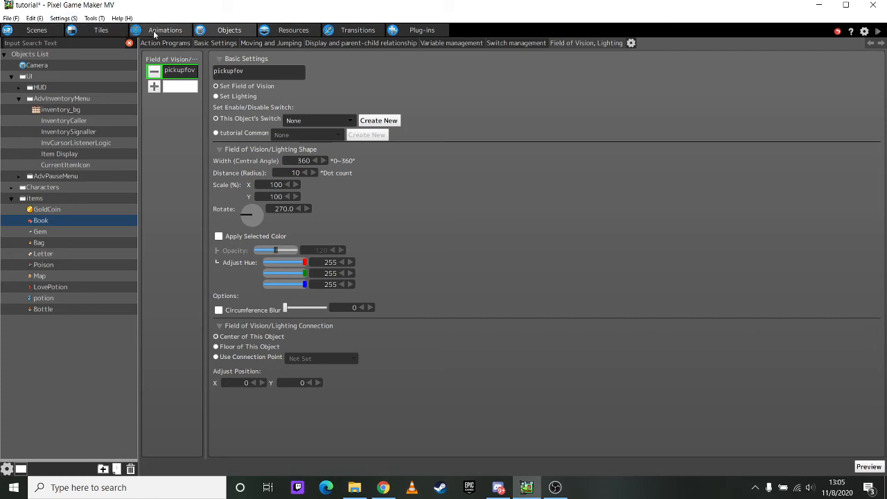
pyautogui.click(182, 42)
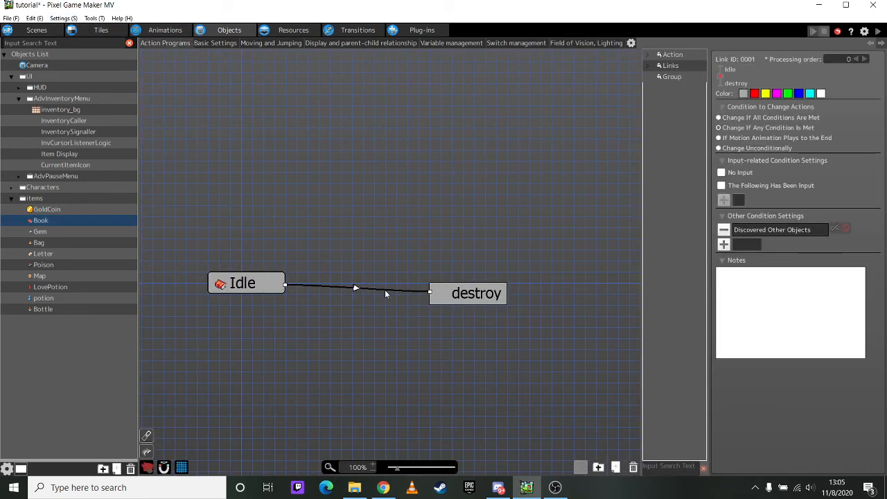
# Inspect the Change Switch/Variable runtime action in the Book's destroy action.
pyautogui.click(474, 296)
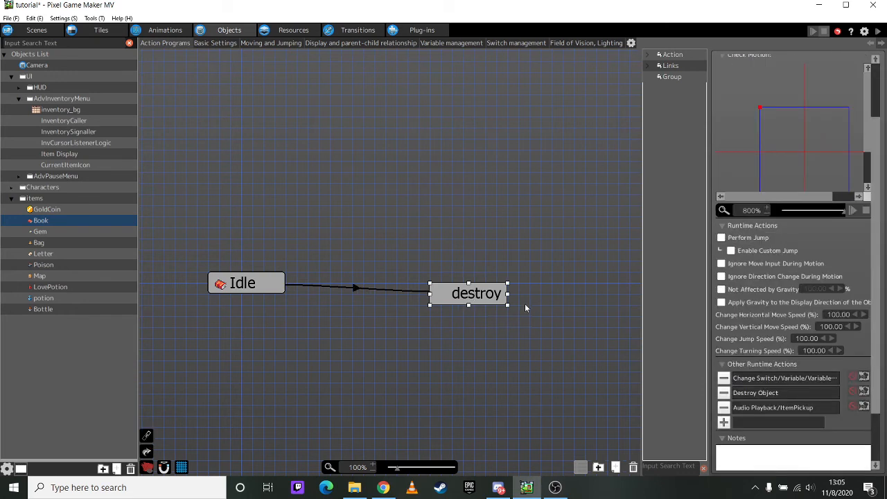
pyautogui.doubleClick(752, 377)
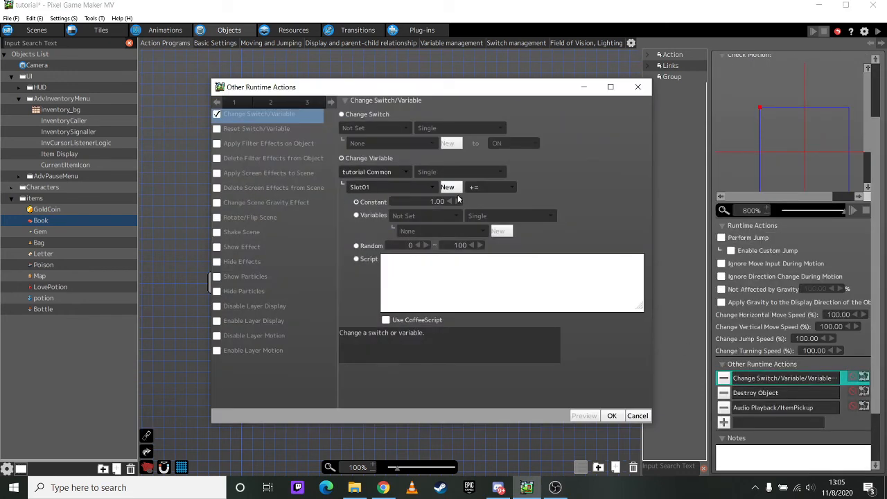
pyautogui.moveTo(409, 87); pyautogui.dragTo(567, 68)
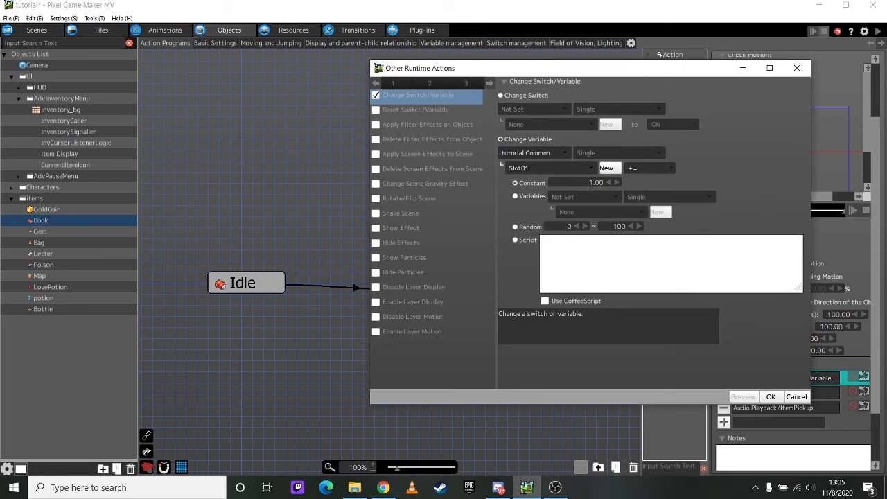
pyautogui.click(796, 68)
# Inspect the Destroy Object and Audio Playback runtime actions of the Book's destroy action, and play the ItemPickup sound.
pyautogui.doubleClick(753, 392)
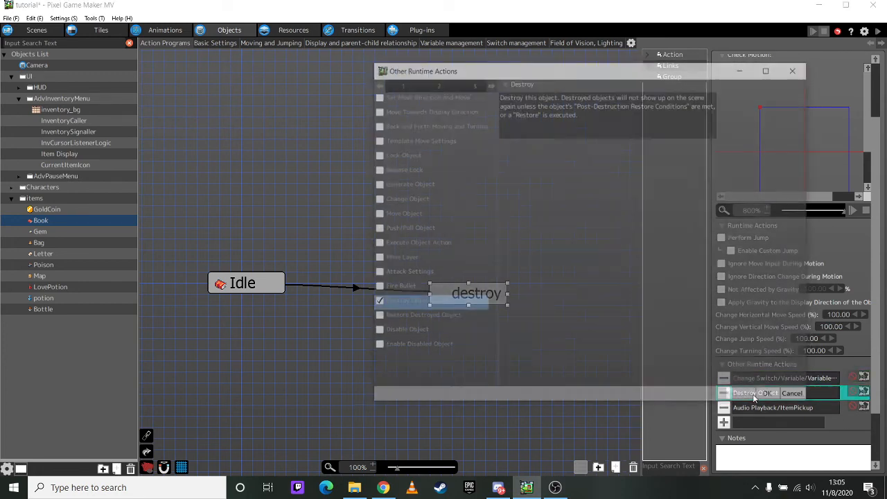
pyautogui.click(796, 396)
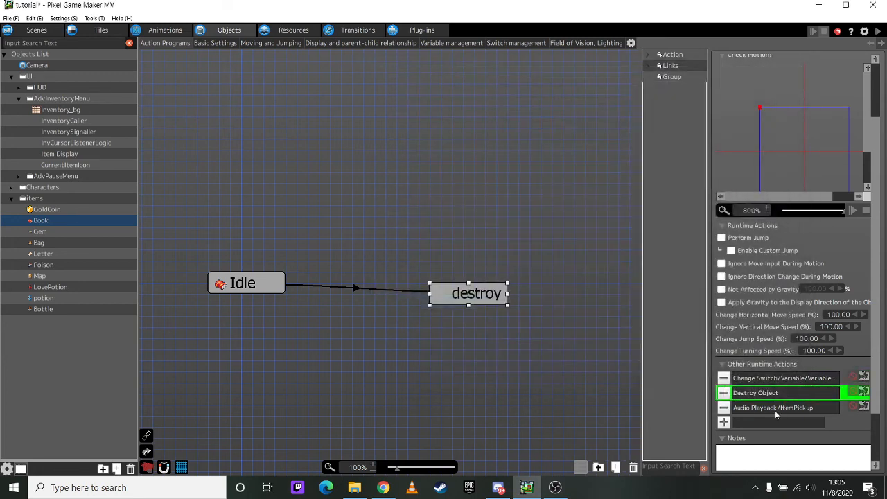
pyautogui.doubleClick(772, 408)
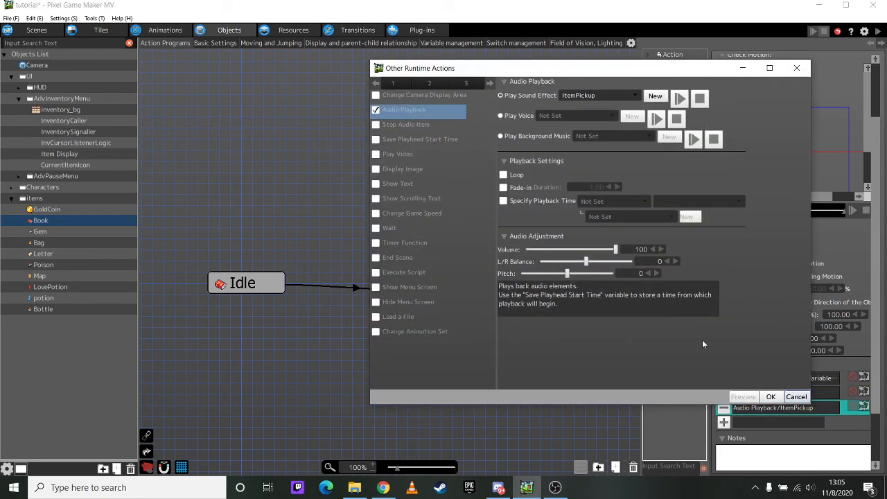
pyautogui.click(679, 98)
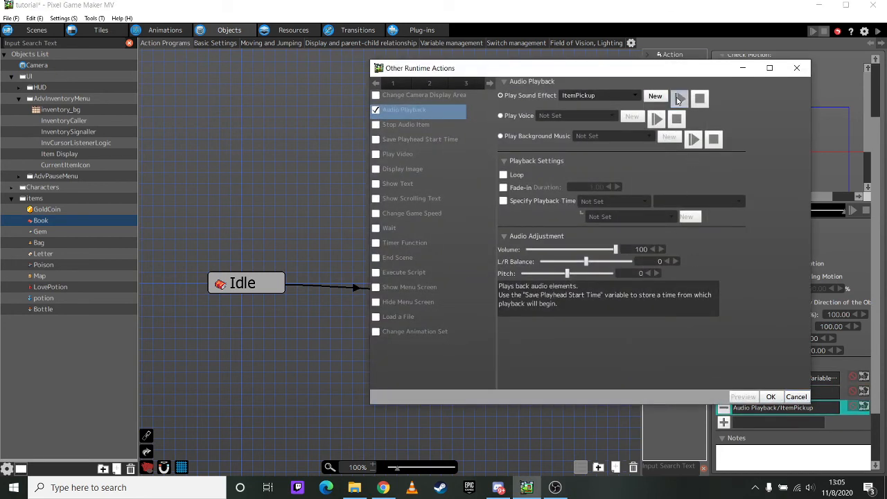
pyautogui.click(797, 69)
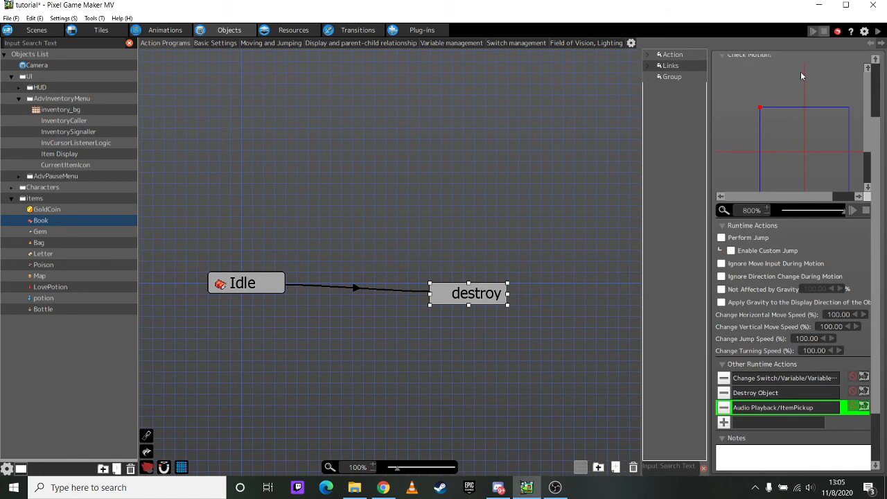
# Look through the action programs of the remaining item objects, from Gem and Bag down to potion and Bottle.
pyautogui.click(53, 233)
pyautogui.click(51, 245)
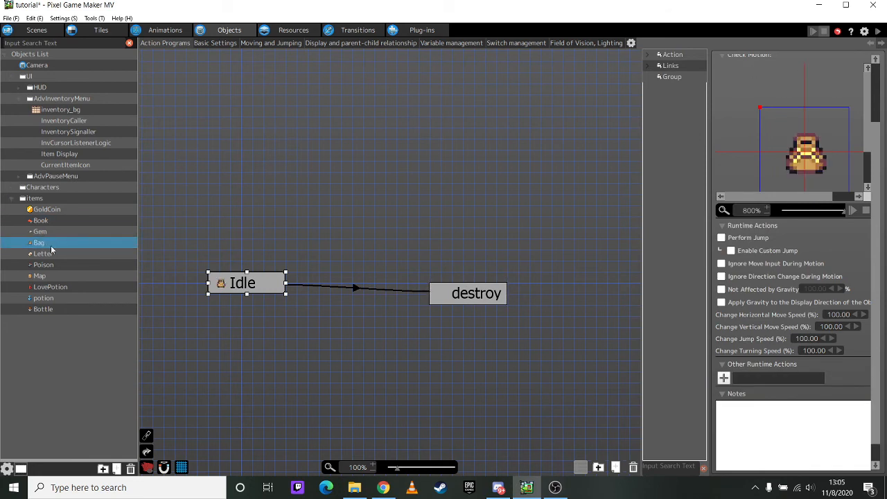
pyautogui.click(48, 264)
pyautogui.click(45, 277)
pyautogui.click(40, 299)
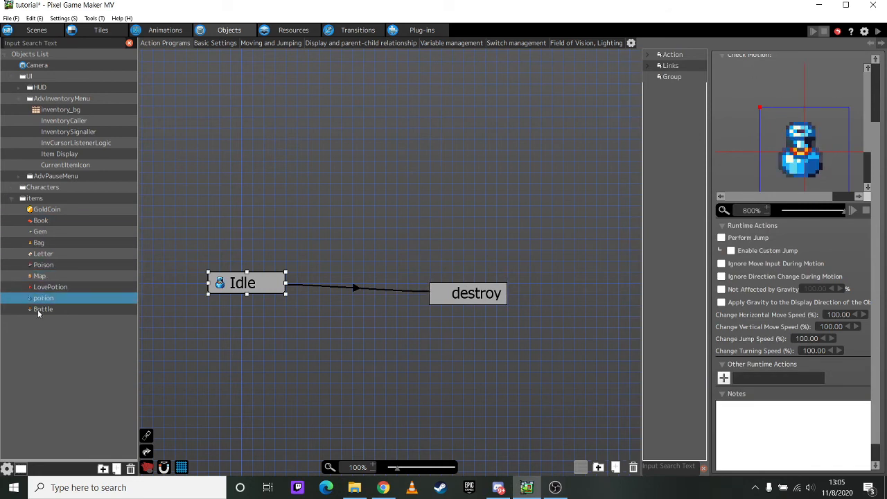
pyautogui.click(38, 312)
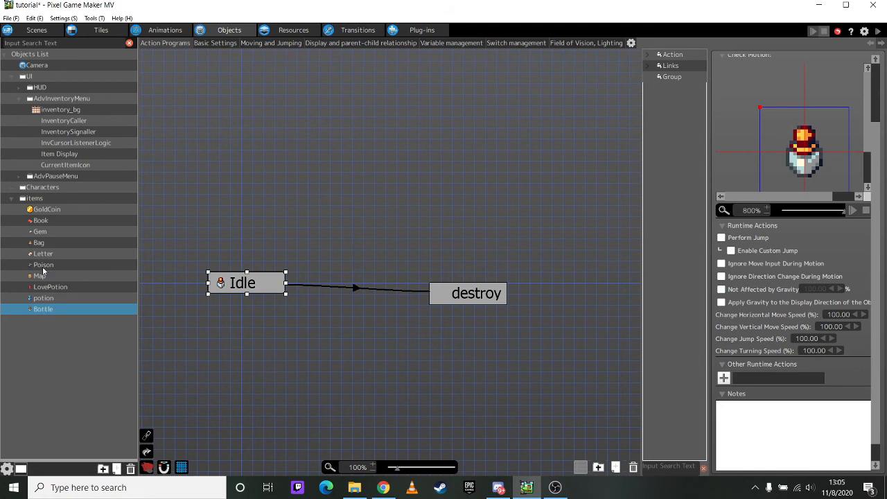
# Expand the Characters and AdvPauseMenu folders and view the action programs of the pause menu objects.
pyautogui.click(13, 201)
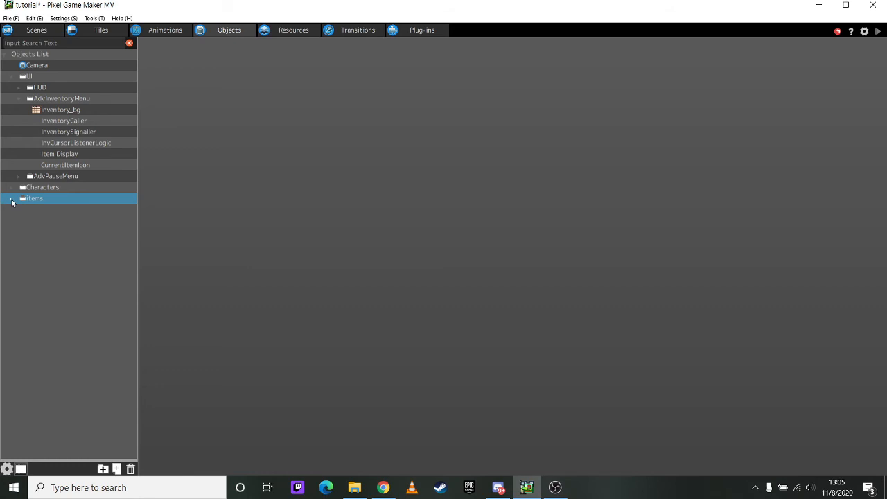
pyautogui.click(11, 200)
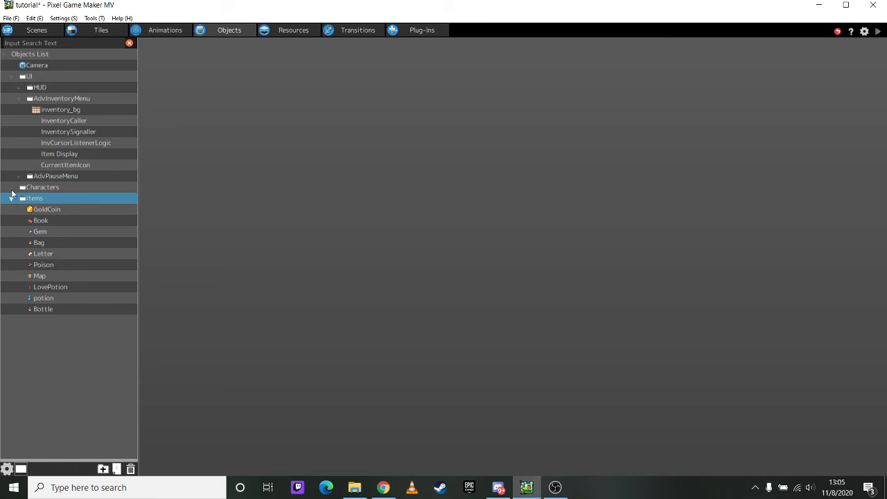
pyautogui.click(11, 188)
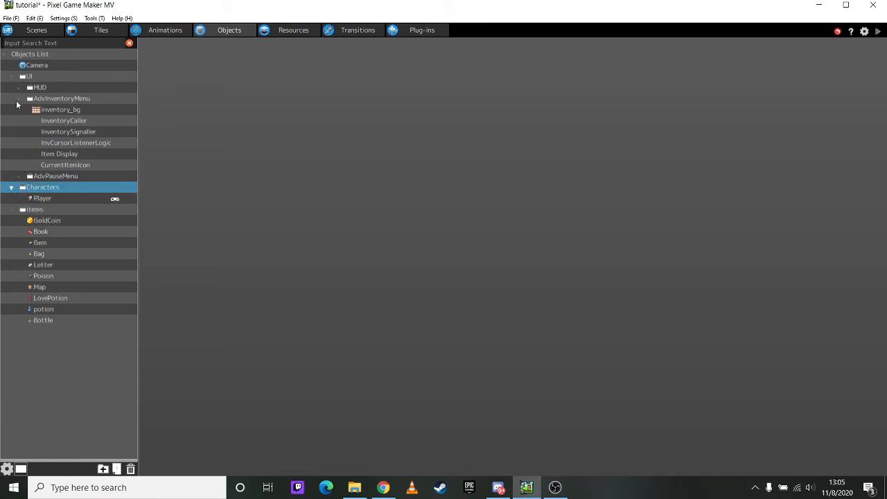
pyautogui.click(20, 177)
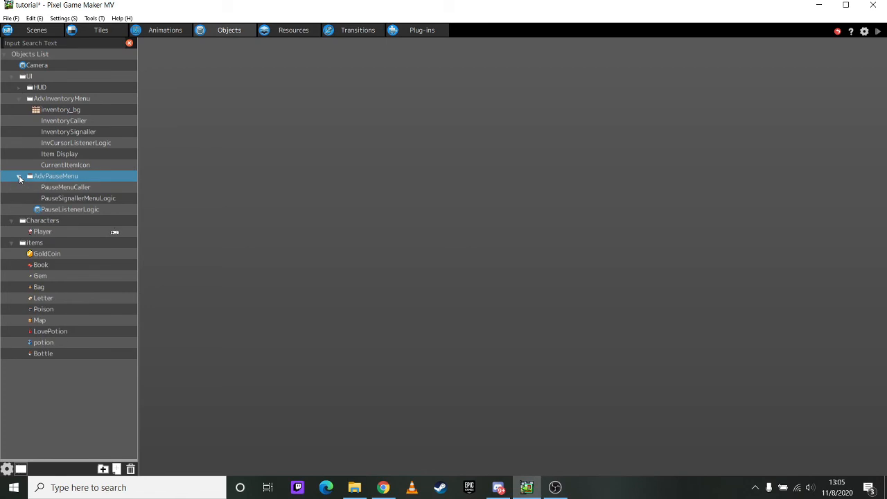
pyautogui.click(61, 199)
pyautogui.click(59, 191)
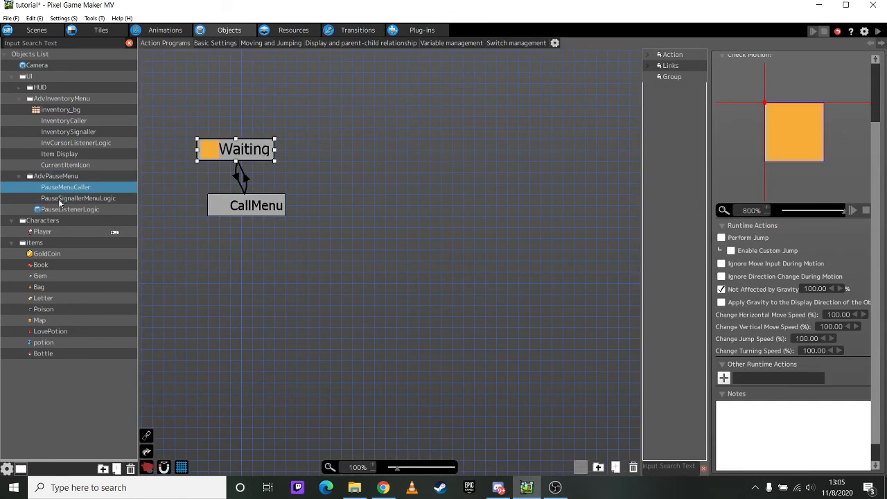
pyautogui.click(65, 208)
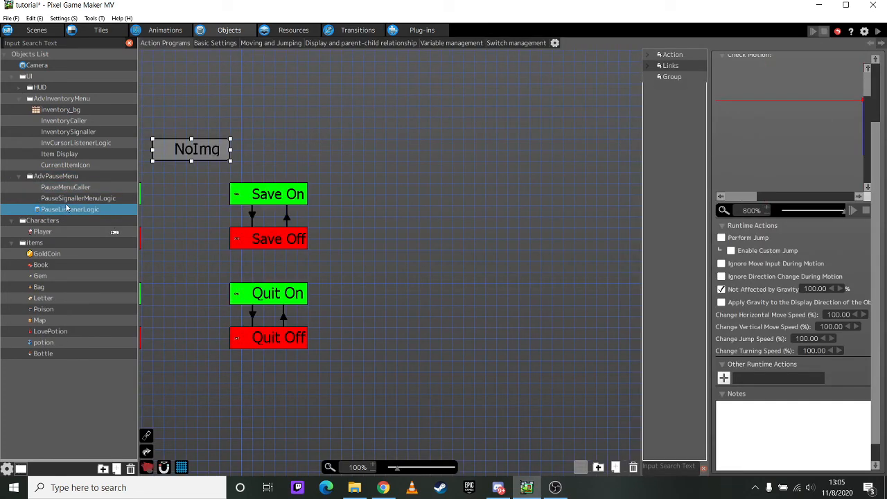
# Expand the HUD folder and view the action programs of keyboard, UI1 and CoinCounter.
pyautogui.click(21, 90)
pyautogui.click(21, 89)
pyautogui.click(49, 99)
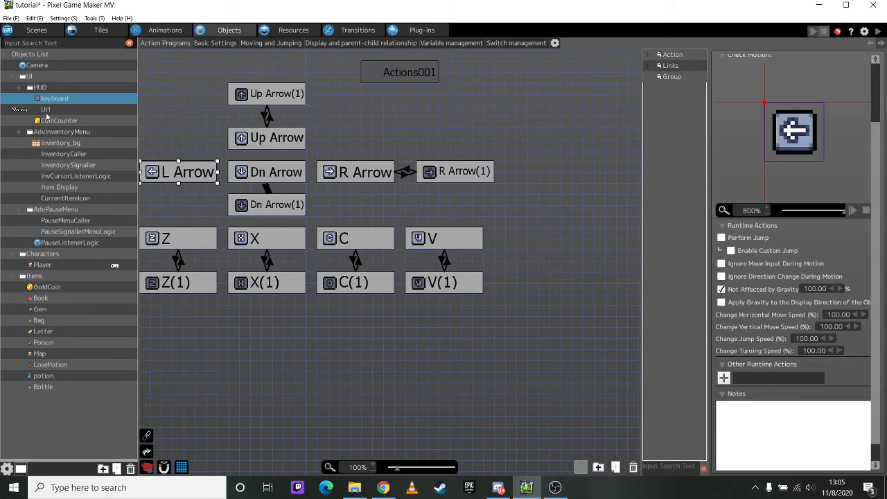
pyautogui.click(45, 110)
pyautogui.click(47, 121)
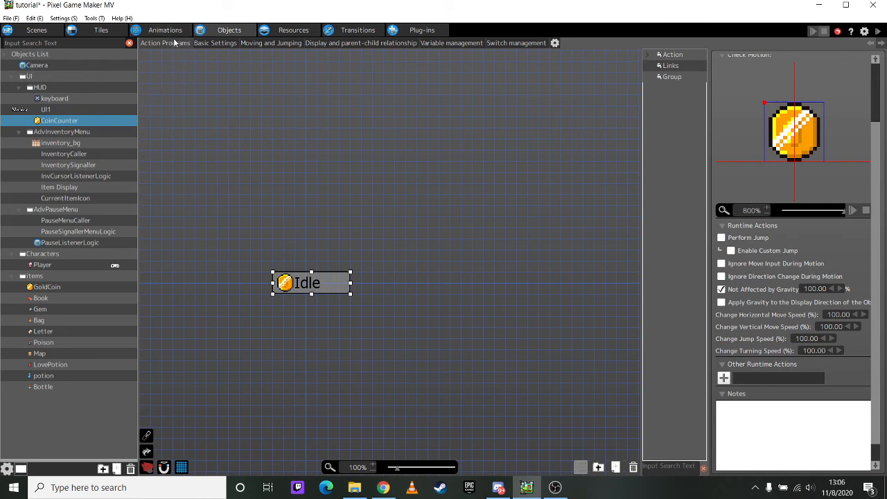
pyautogui.moveTo(191, 121); pyautogui.dragTo(283, 80, button='middle')
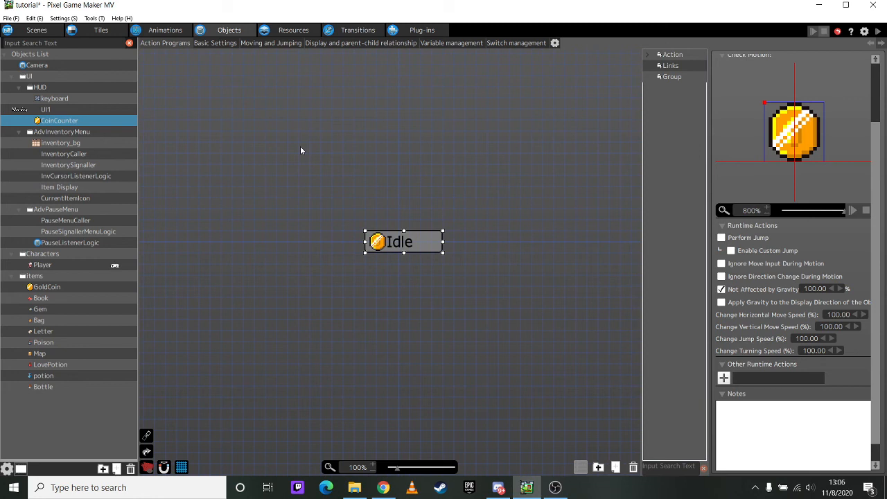
# Test-play the game, walk the player left to collect the coins and items, and open the inventory.
pyautogui.press('F5')
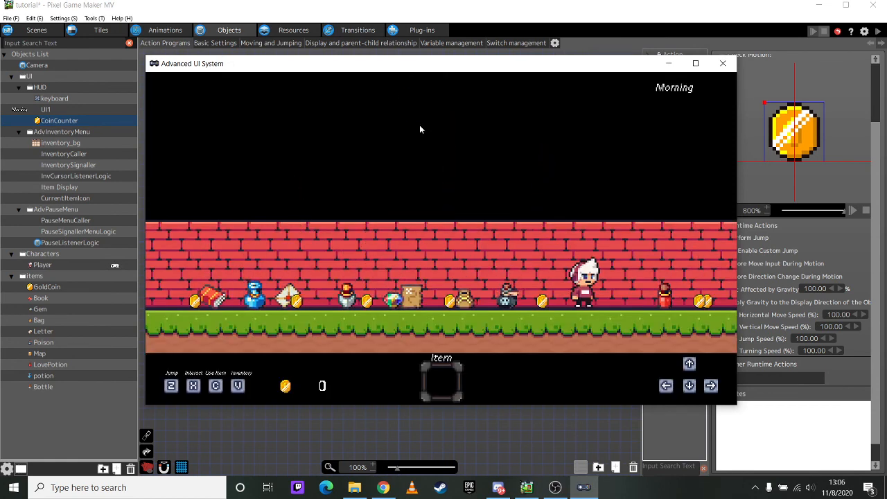
pyautogui.press('Left')
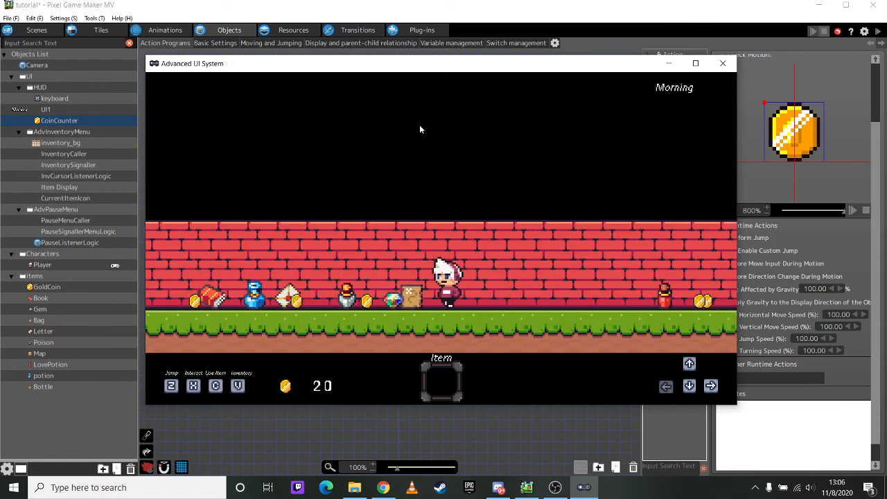
pyautogui.press('Left')
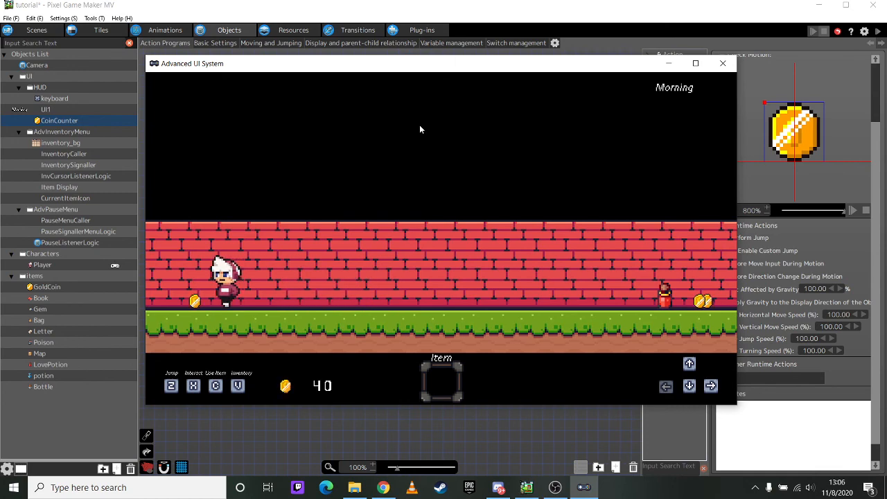
pyautogui.press('Left')
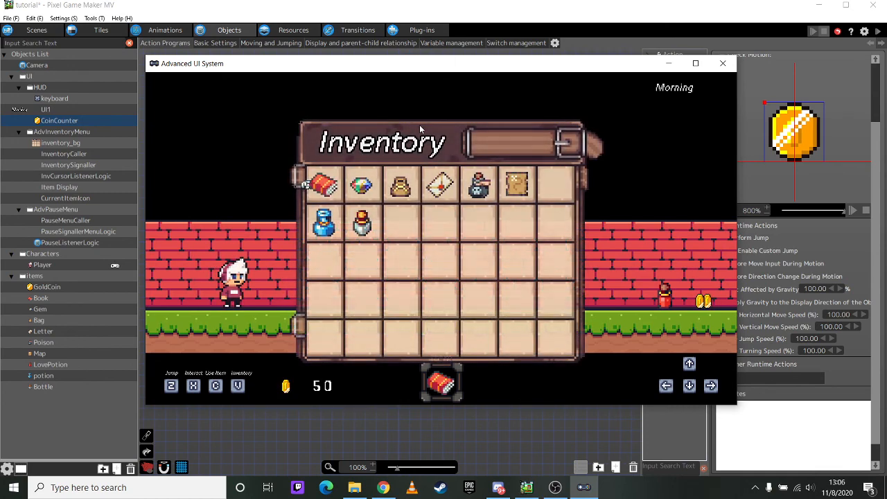
# Move the inventory cursor across the slots, choose the Gem as current item, and close the inventory.
pyautogui.press('Right')
pyautogui.press('Right')
pyautogui.press('Right')
pyautogui.press('Left')
pyautogui.press('Left')
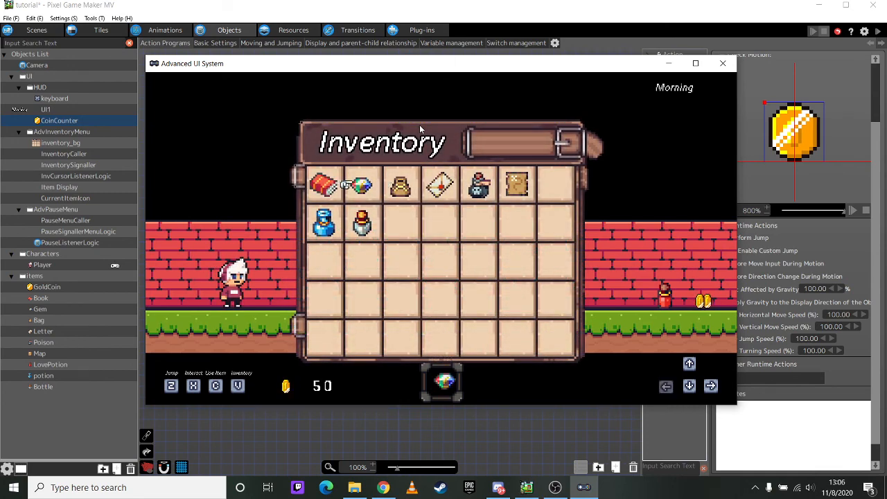
pyautogui.press('Down')
pyautogui.press('Up')
pyautogui.press('z')
pyautogui.press('Right')
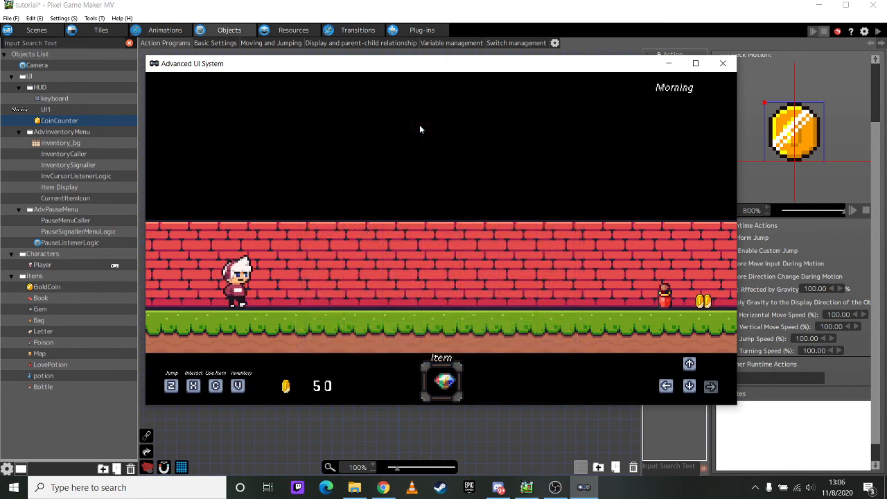
# Reopen the inventory, choose the Letter as current item, and end the test play.
pyautogui.press('v')
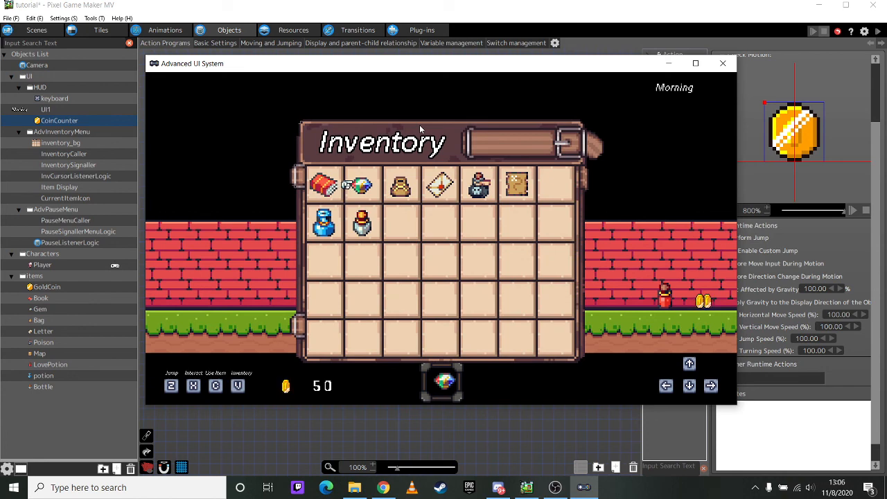
pyautogui.press('Right')
pyautogui.press('Right')
pyautogui.press('z')
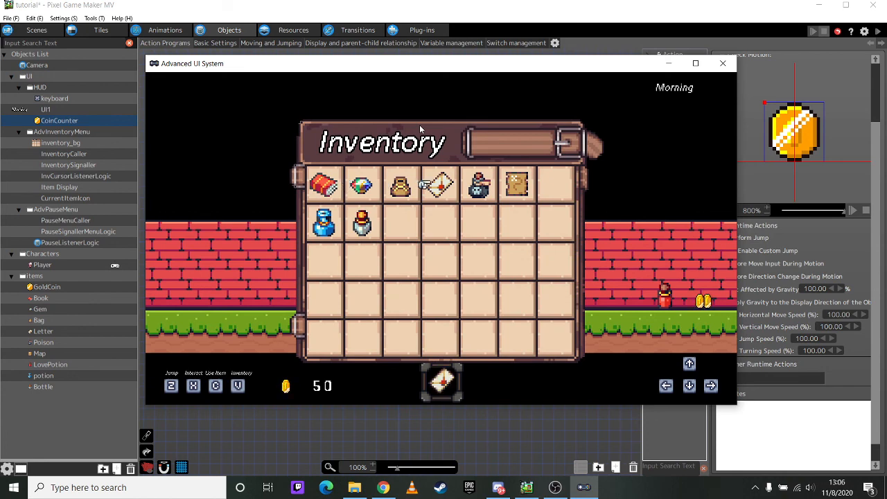
pyautogui.press('z')
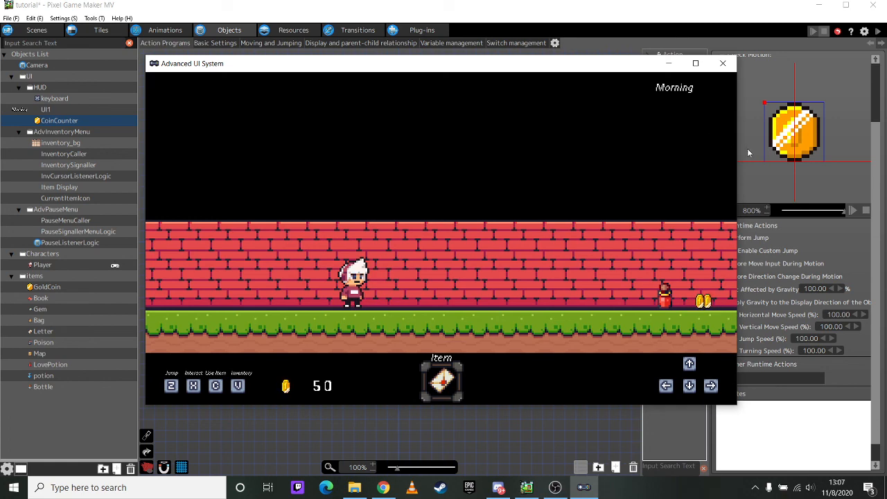
pyautogui.click(722, 64)
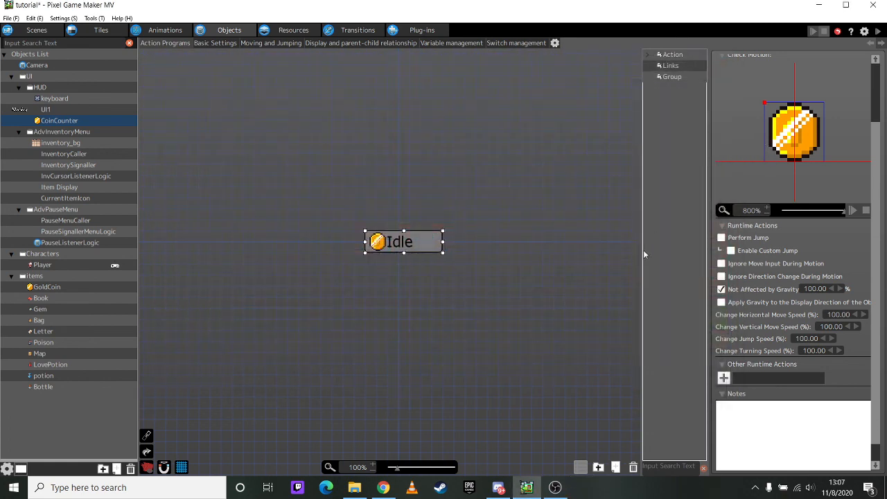